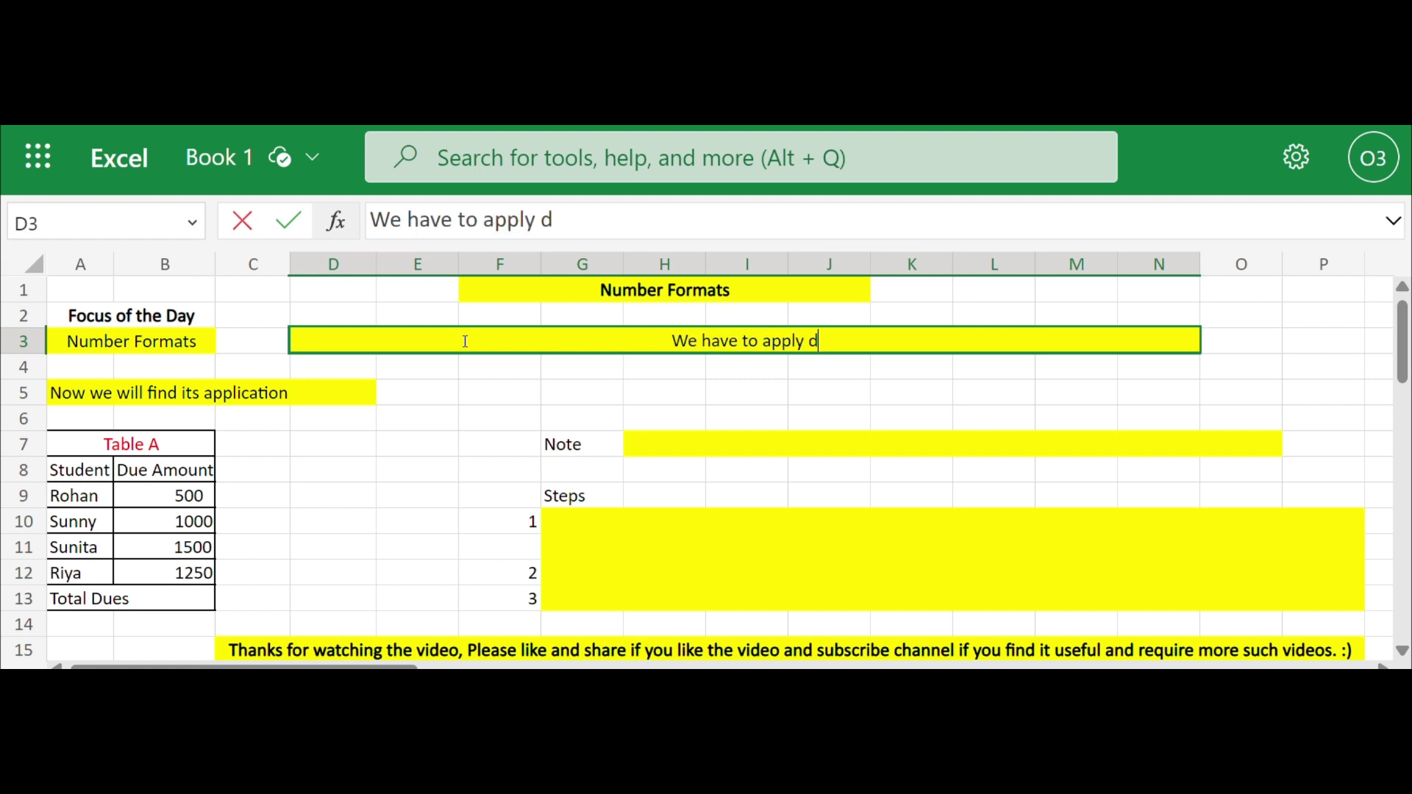
Complete the sentence in D3 as "We have to apply different formats available on numbers available as per the requirements."
type("ifferent ")
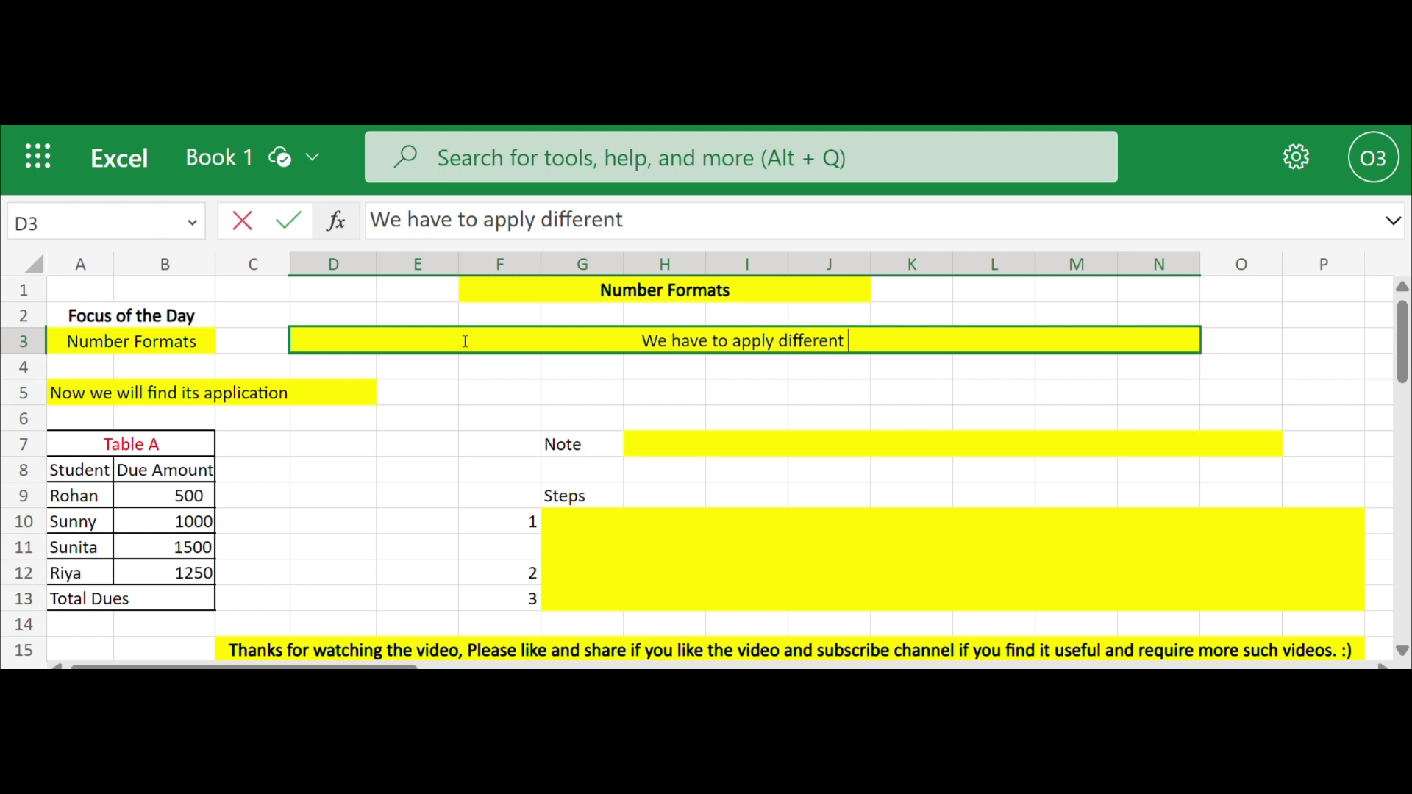
type("formats ava")
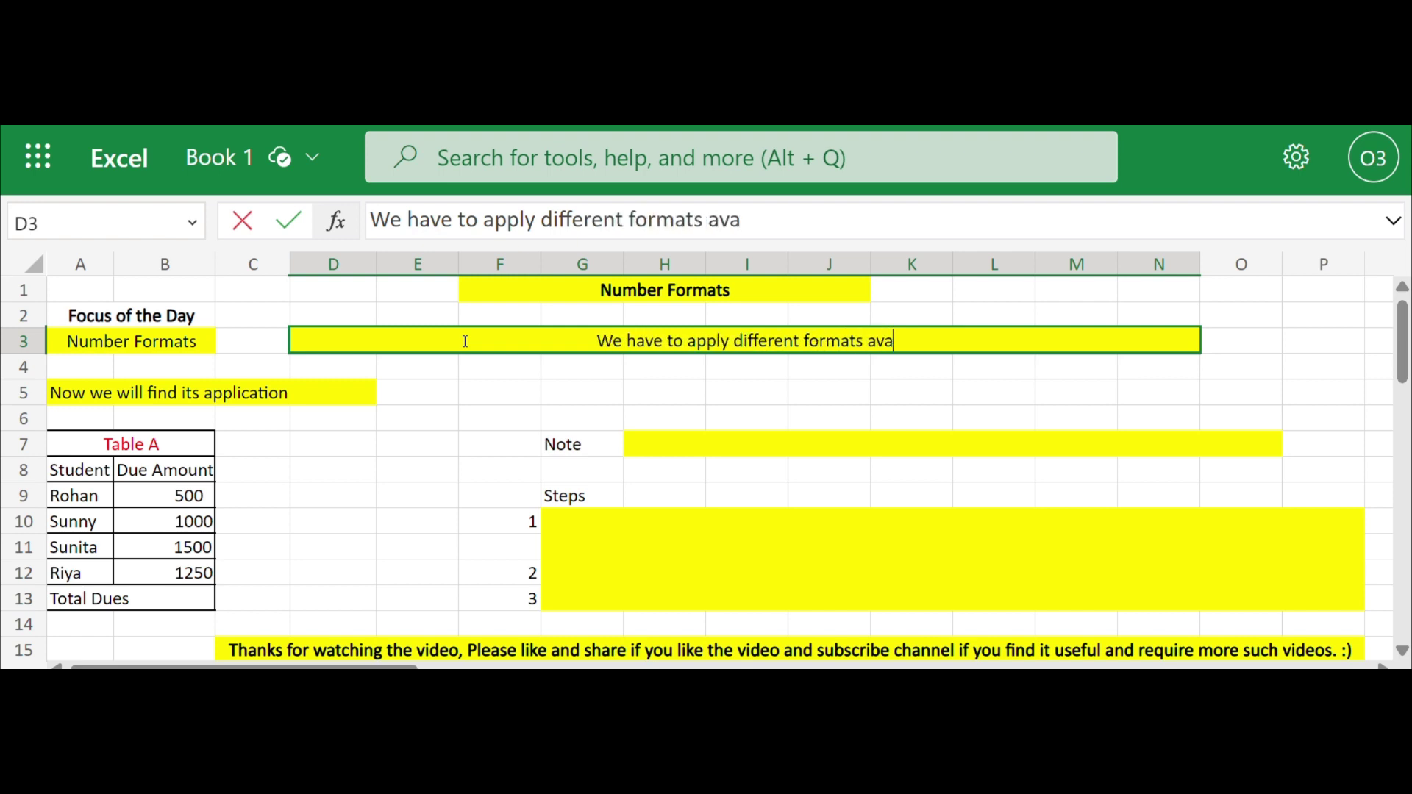
type("ilable ")
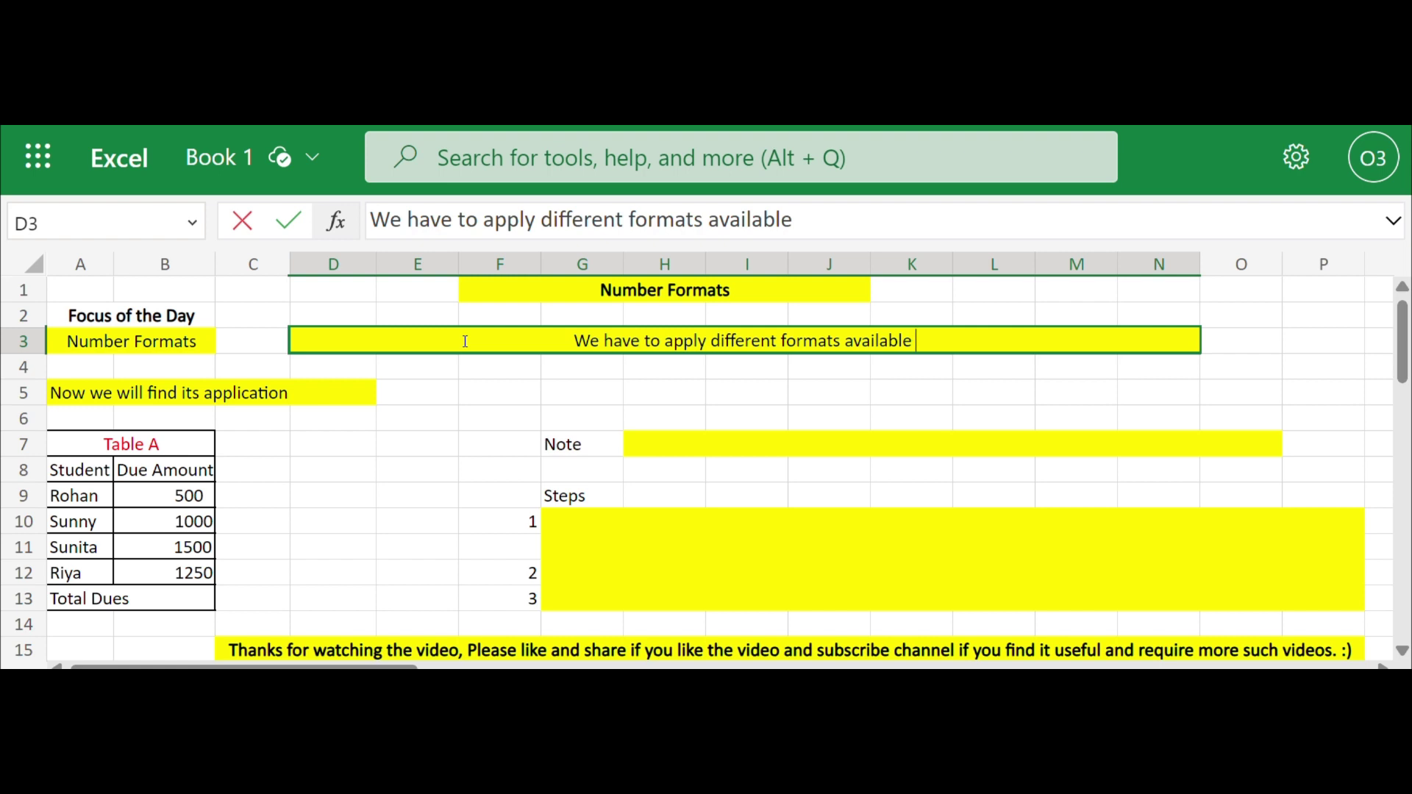
type("on ")
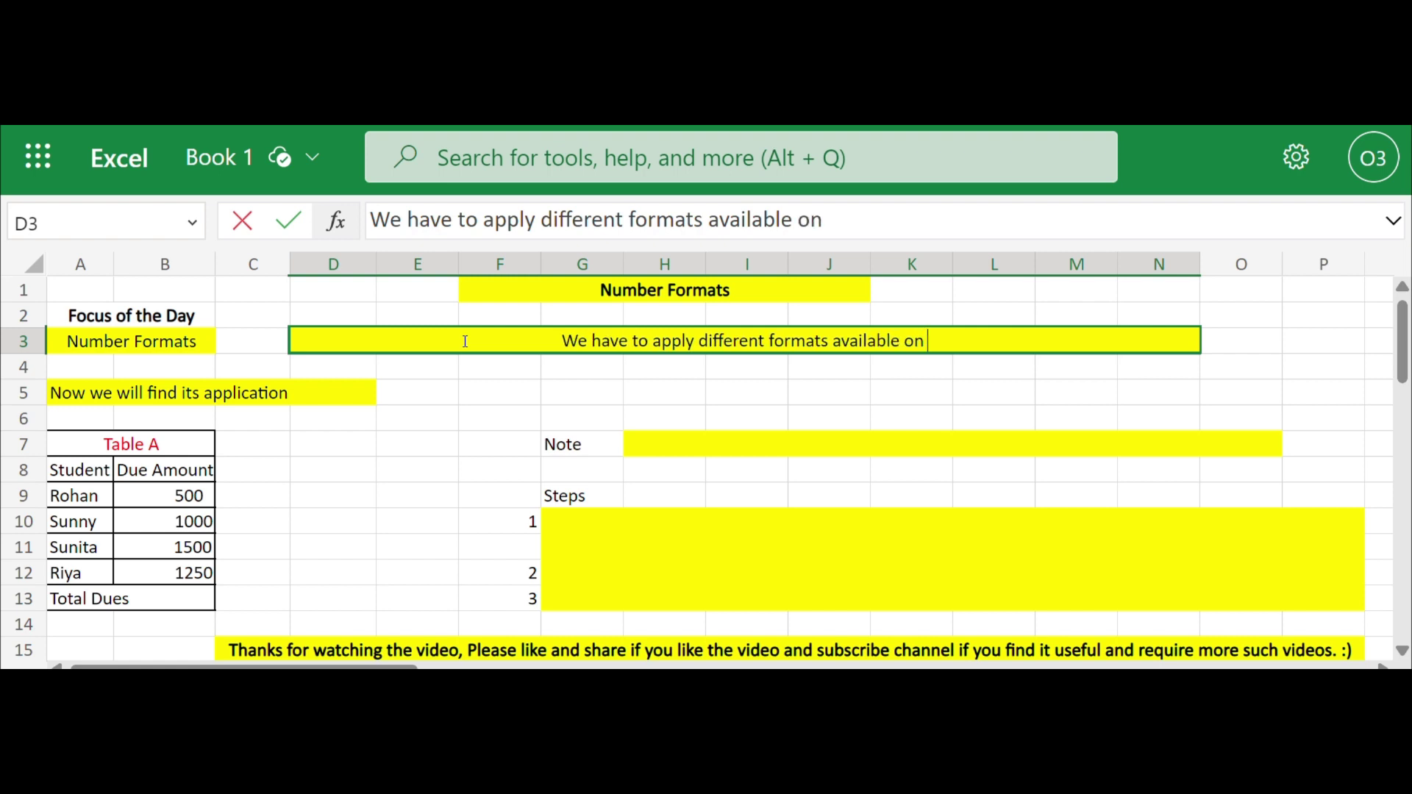
type("numb")
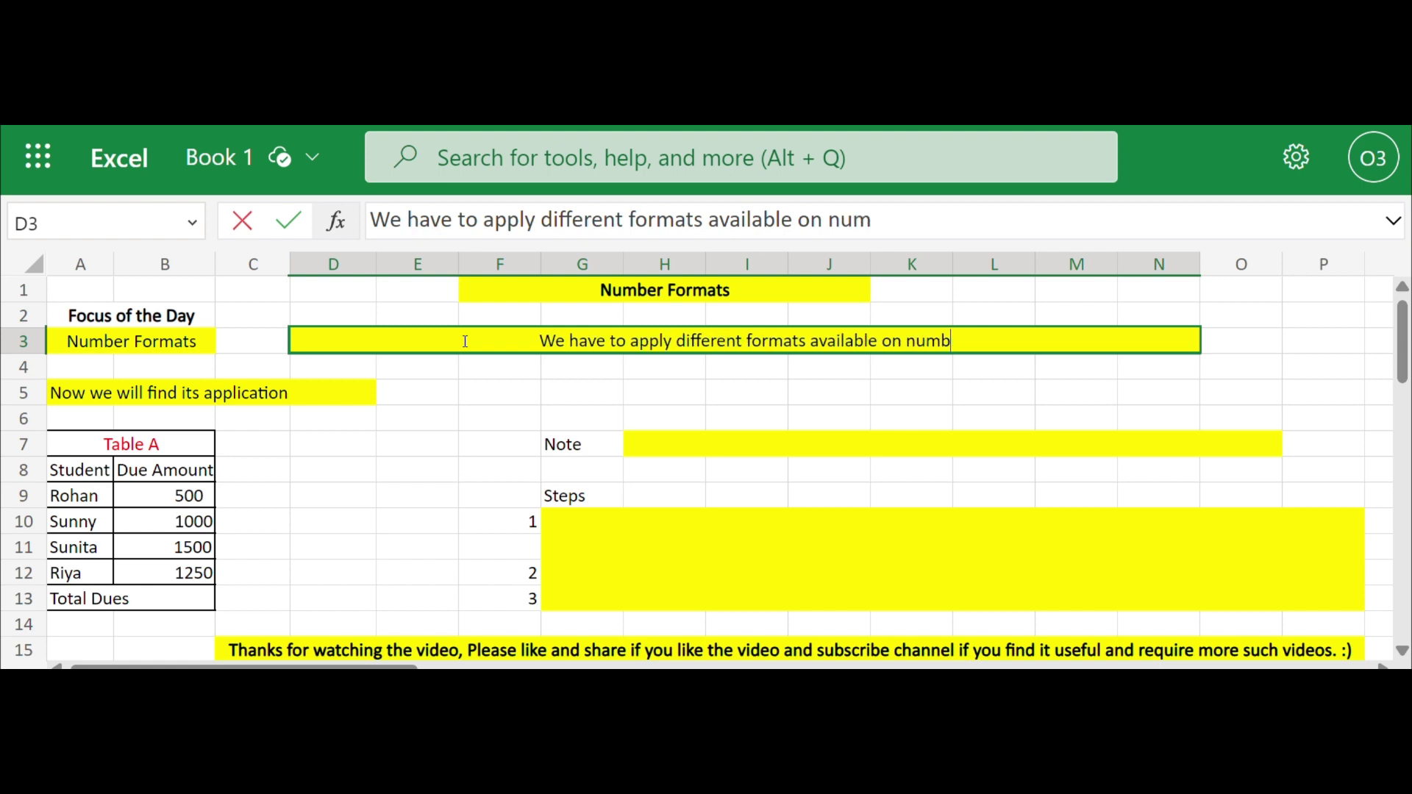
type("ers available ")
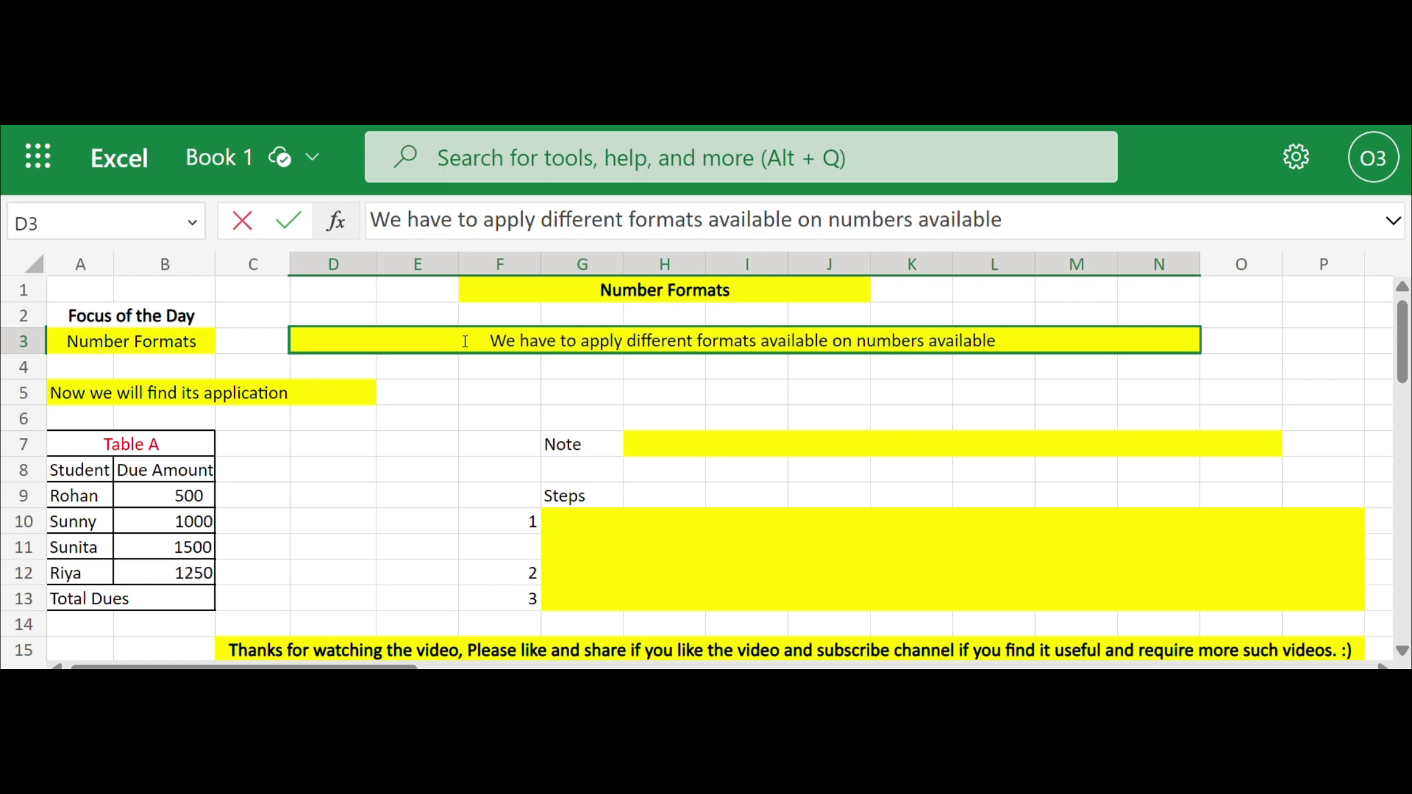
type("as ")
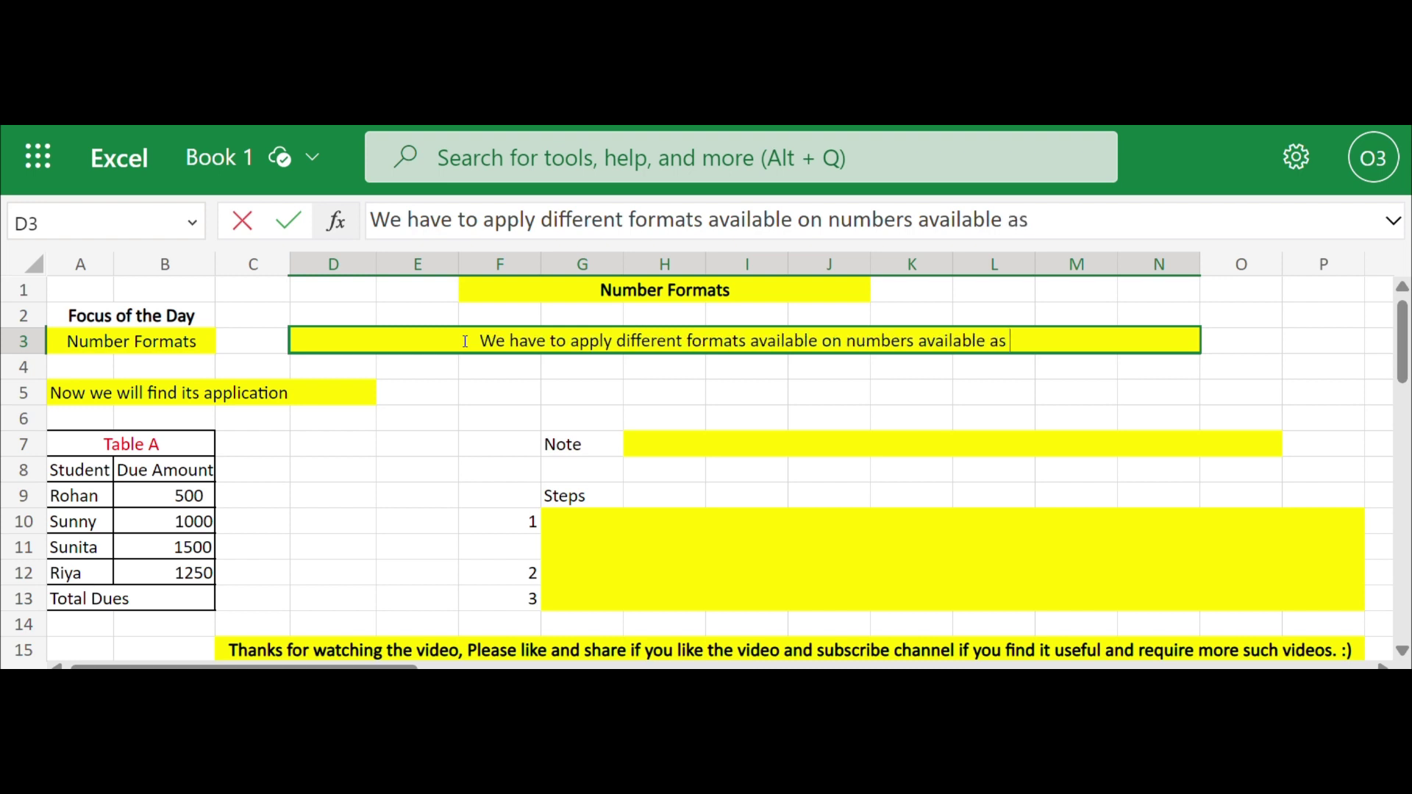
type("per the requir")
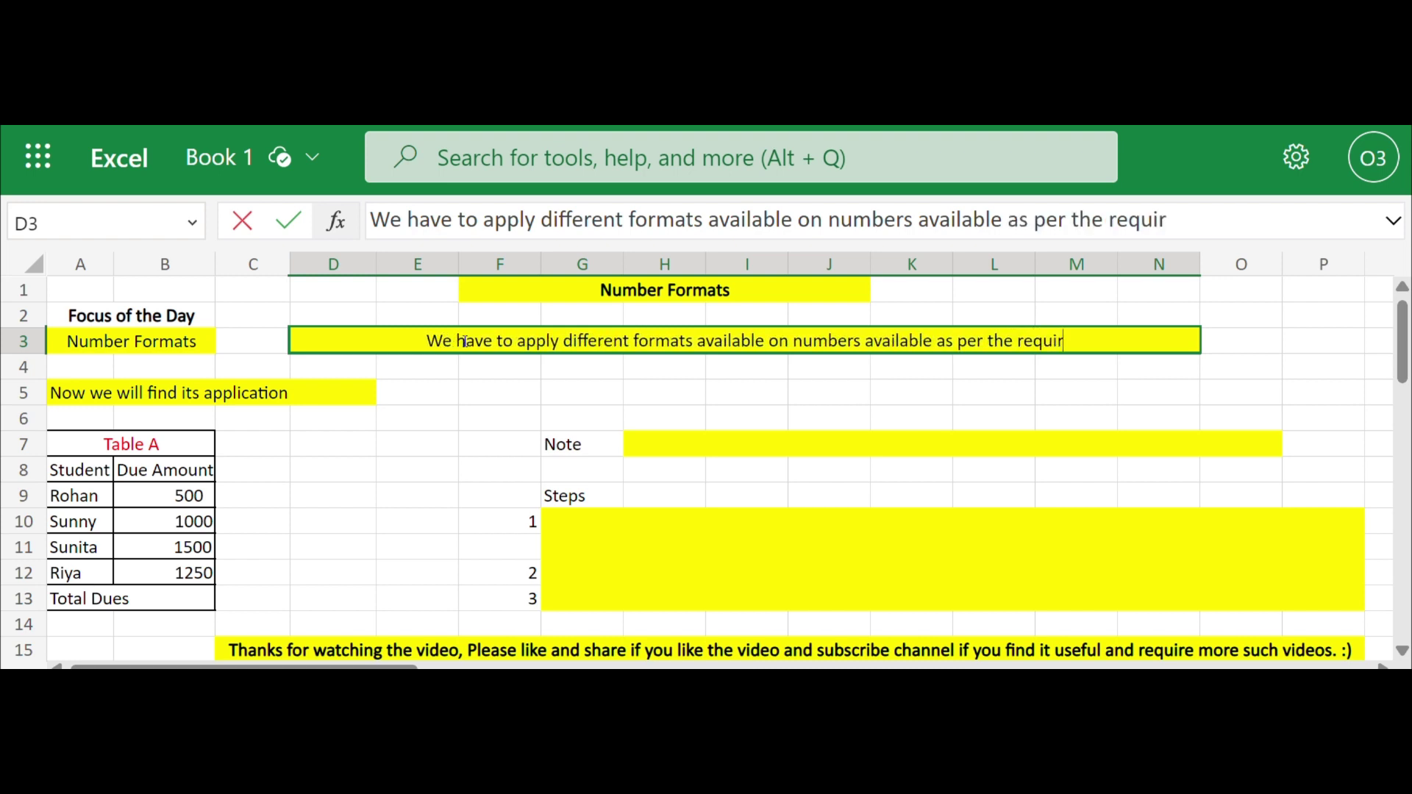
type("ements.")
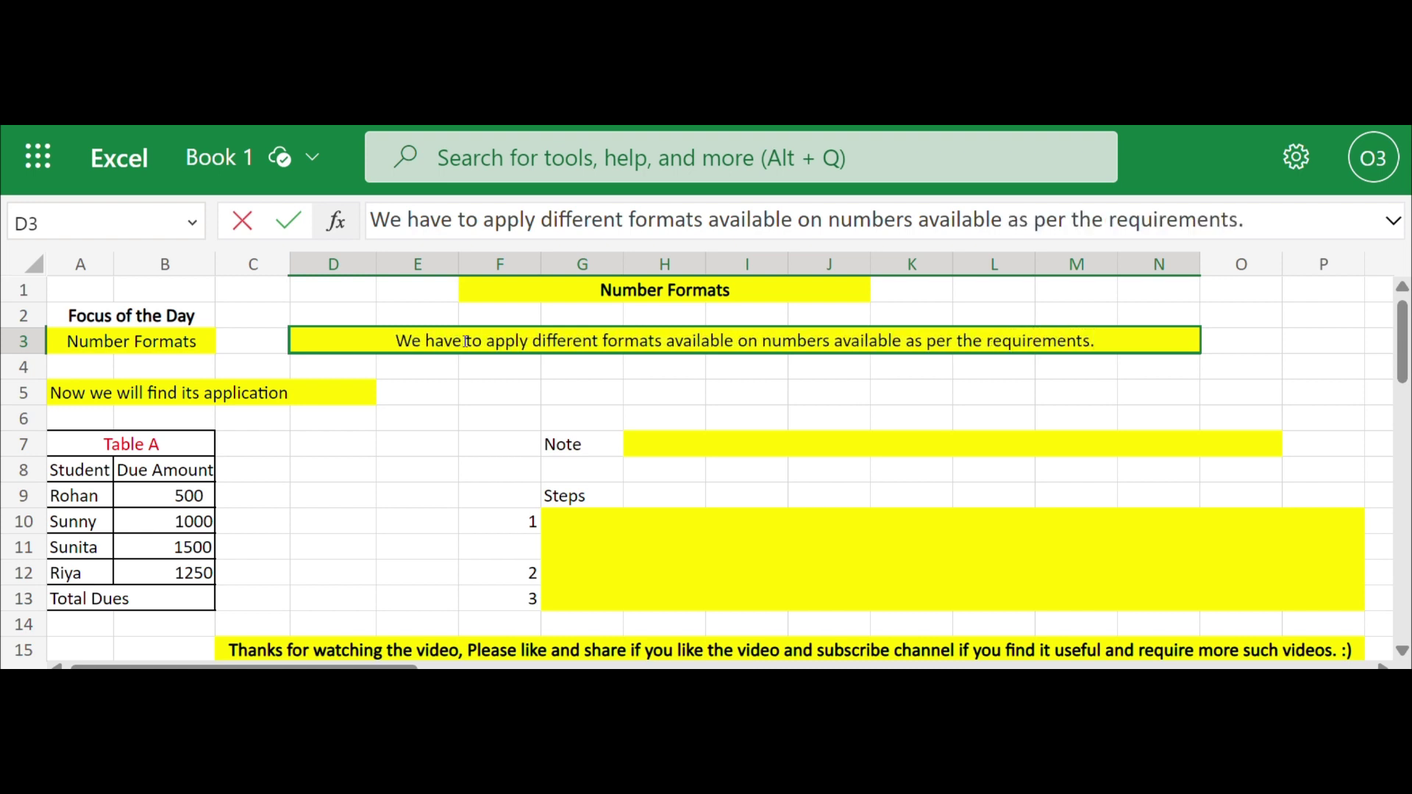
Fill in the Note in row 7 with "Now we will apply different formats on due amount numbers."
left_click(681, 444)
type("N")
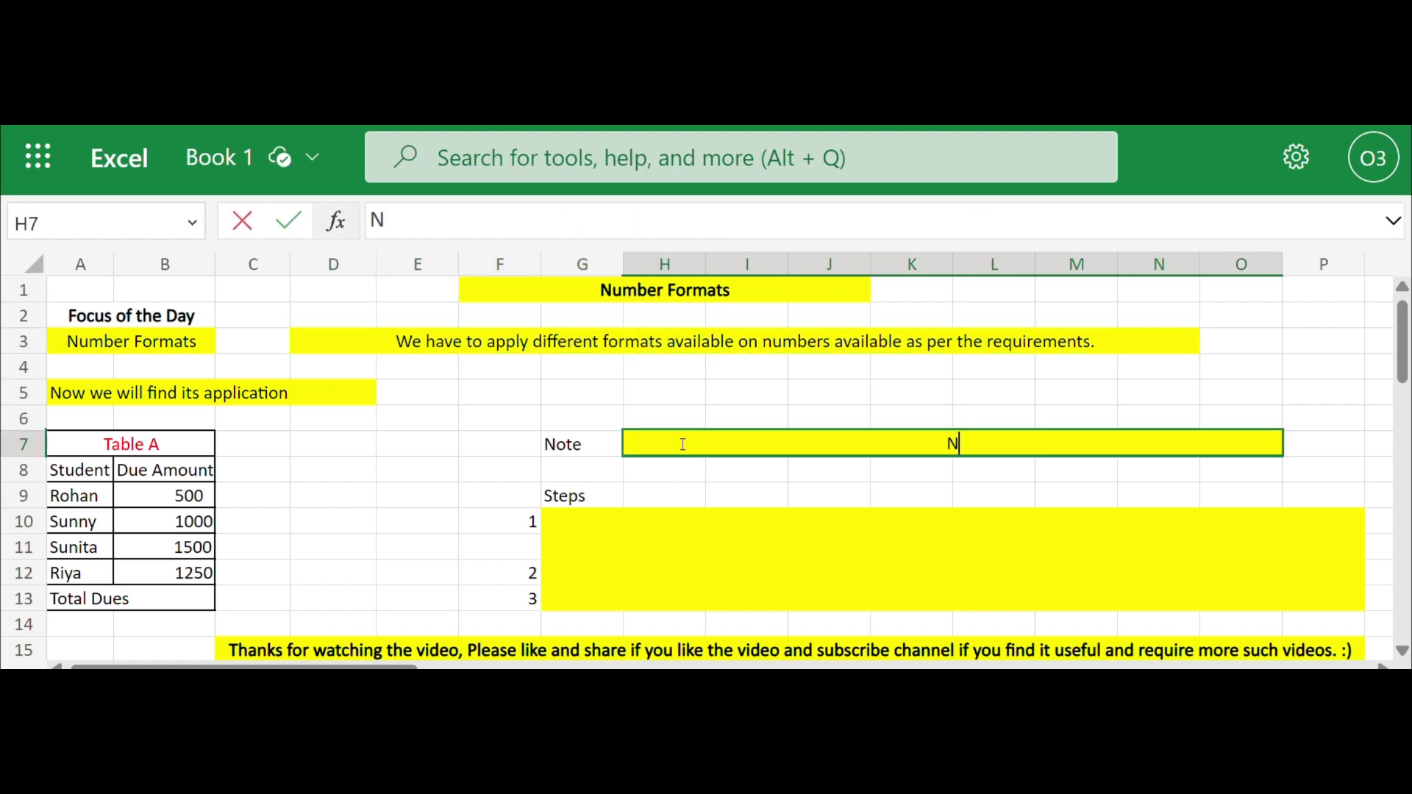
type("ow we will ")
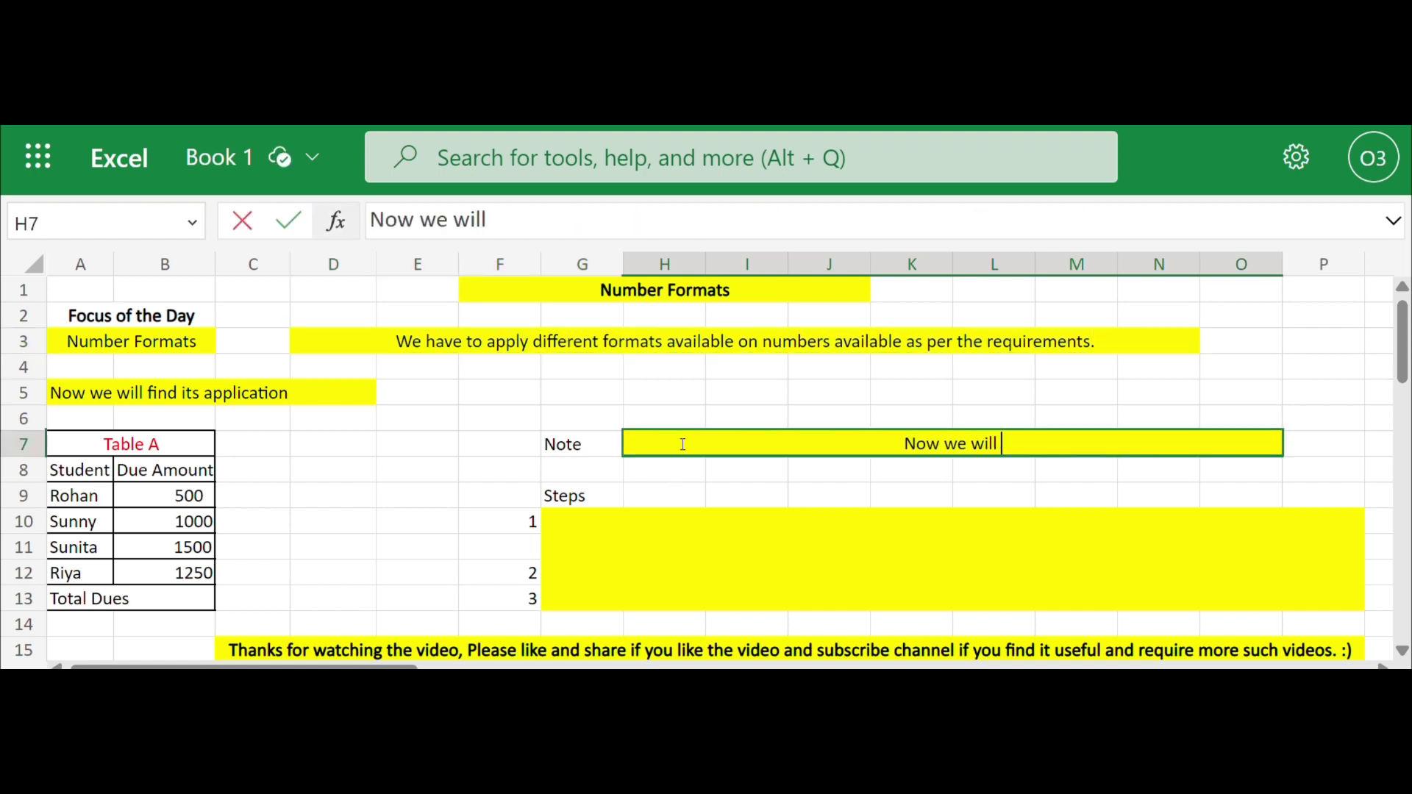
type("apply dif")
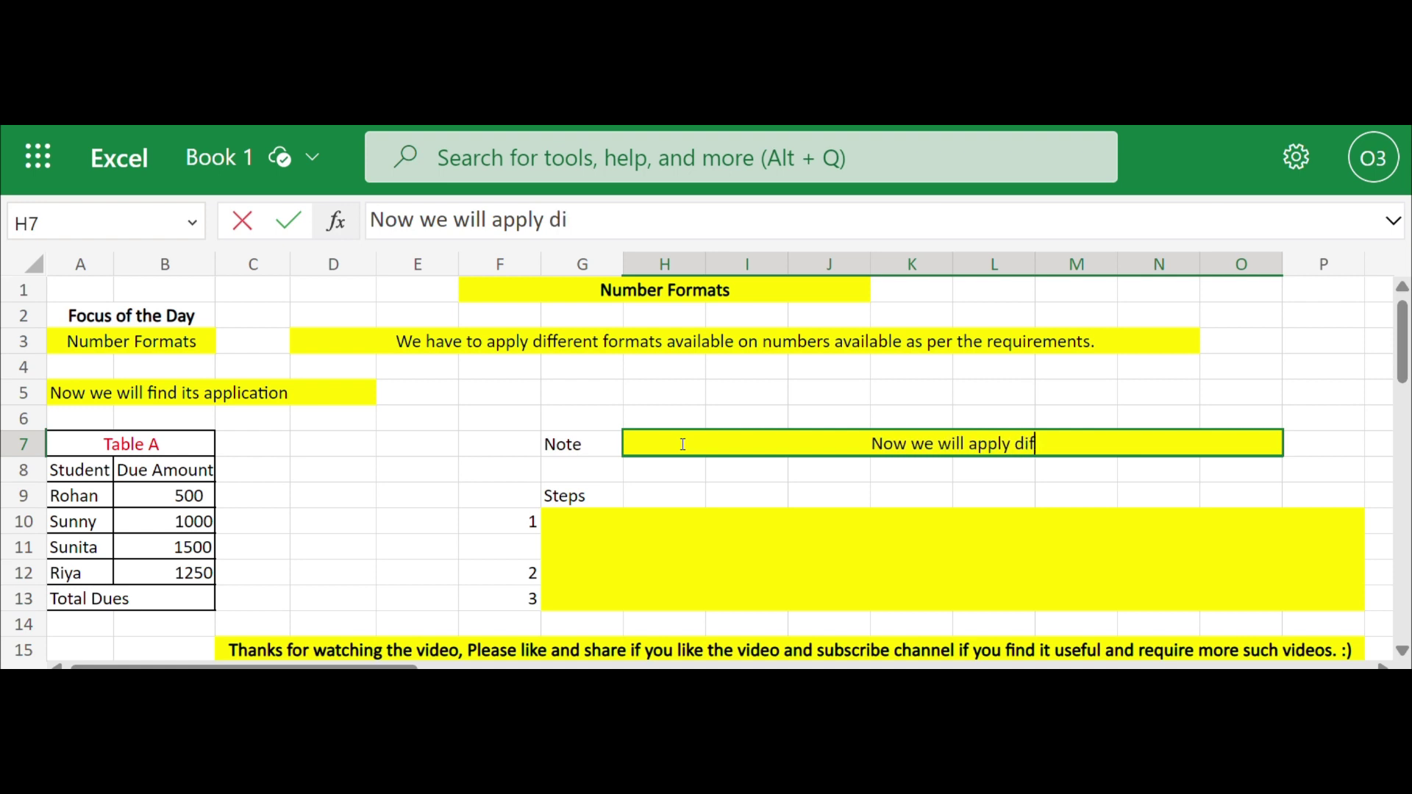
type("ferent formats")
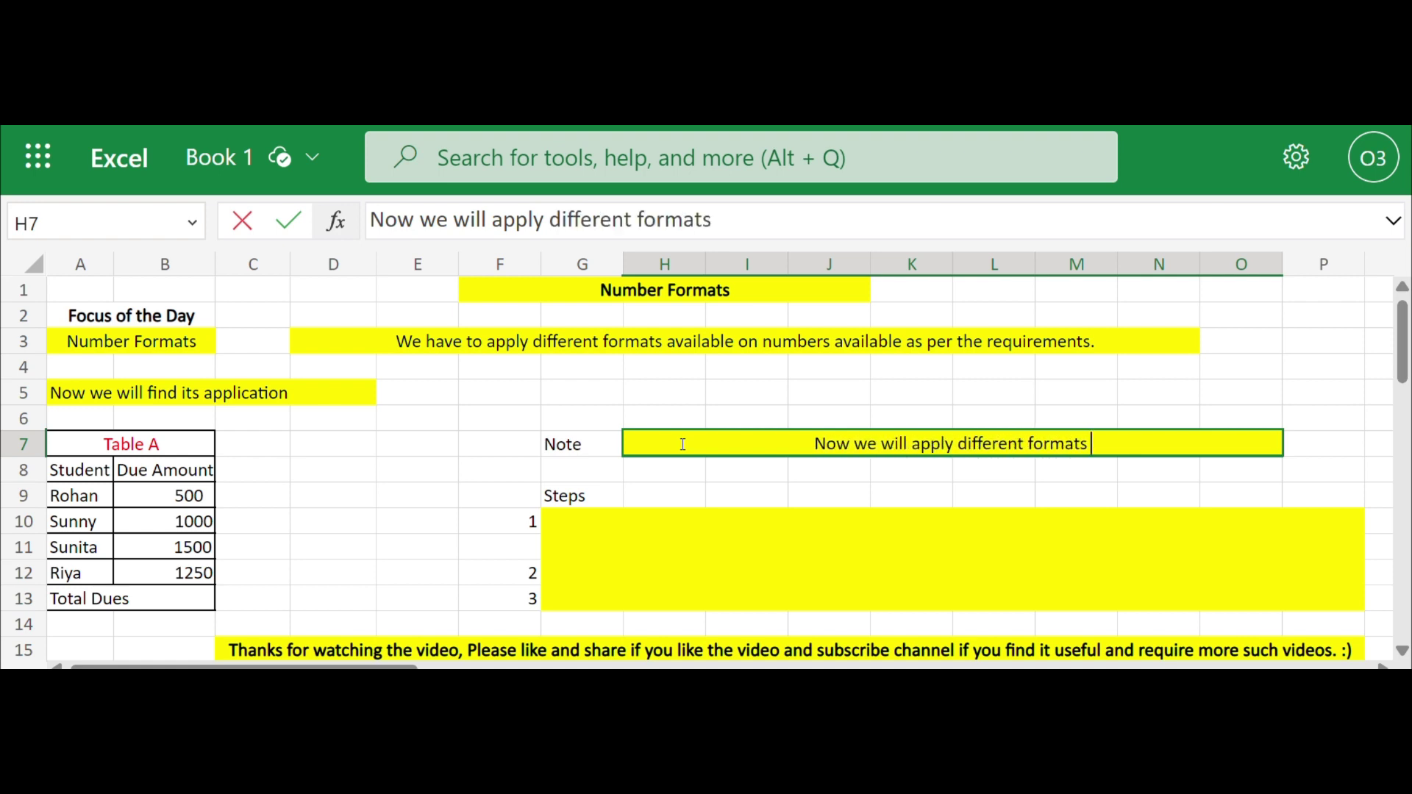
type(" on due amo")
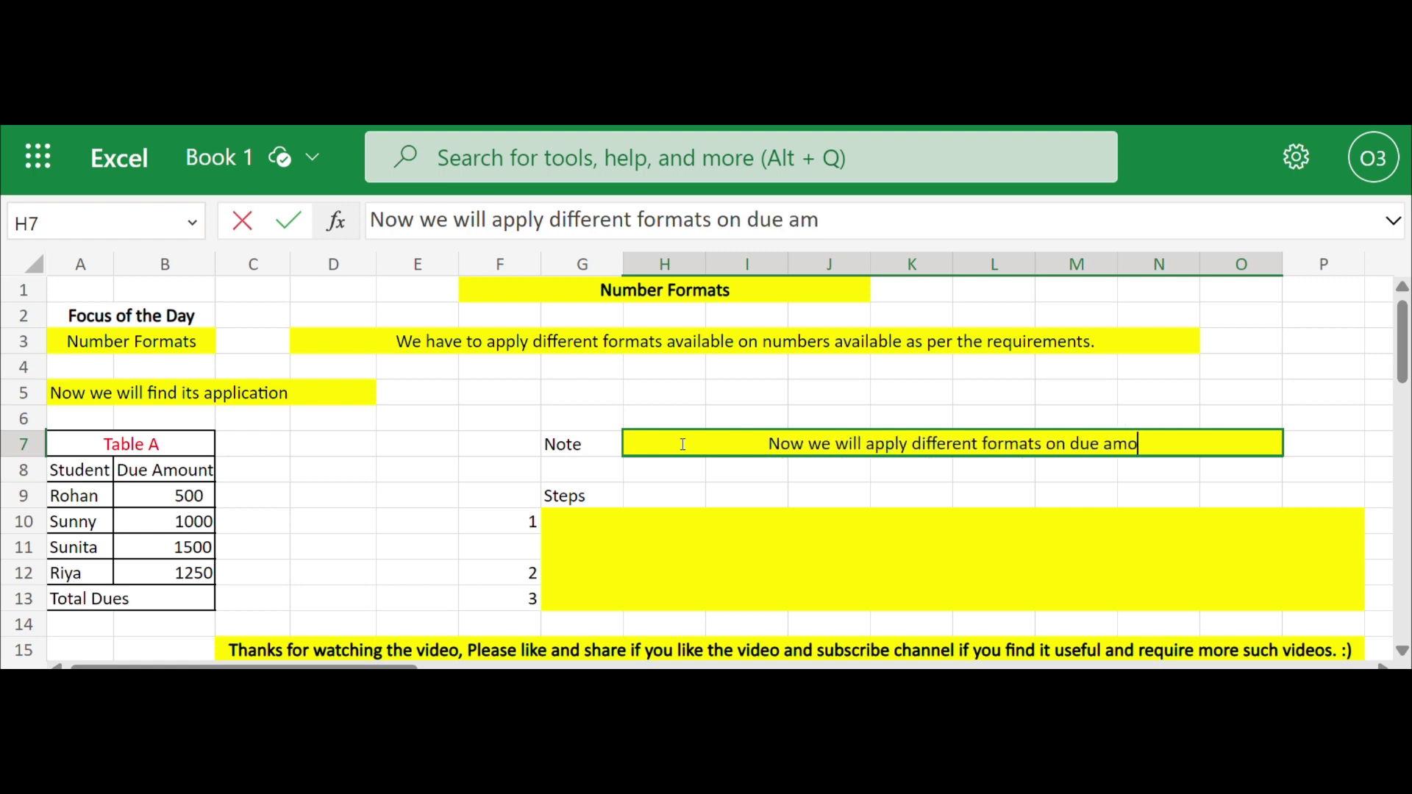
type("unt number")
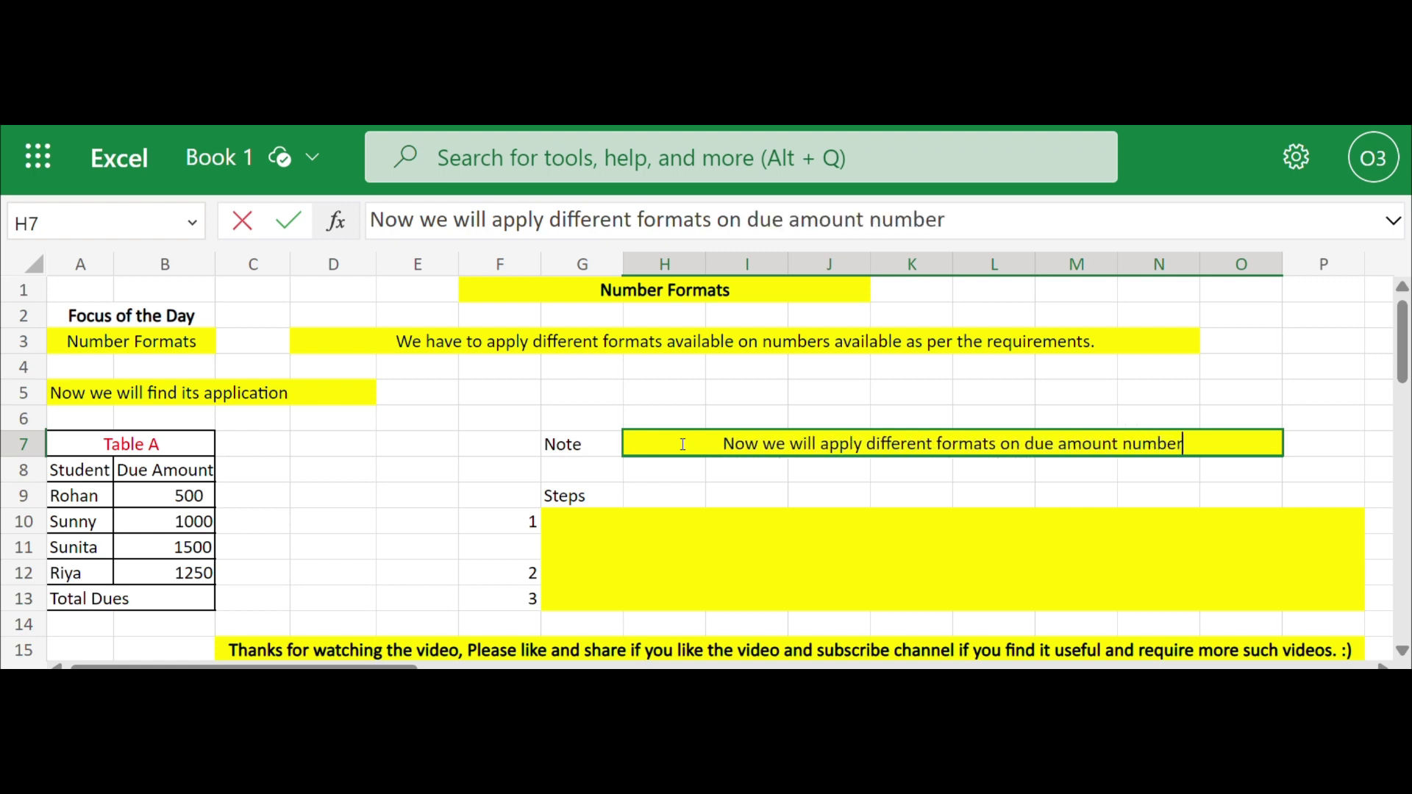
type("s.")
Enter as step 1: "We will first go to home tab and then there we will go to number formats and select the format as per the need."
left_click(729, 529)
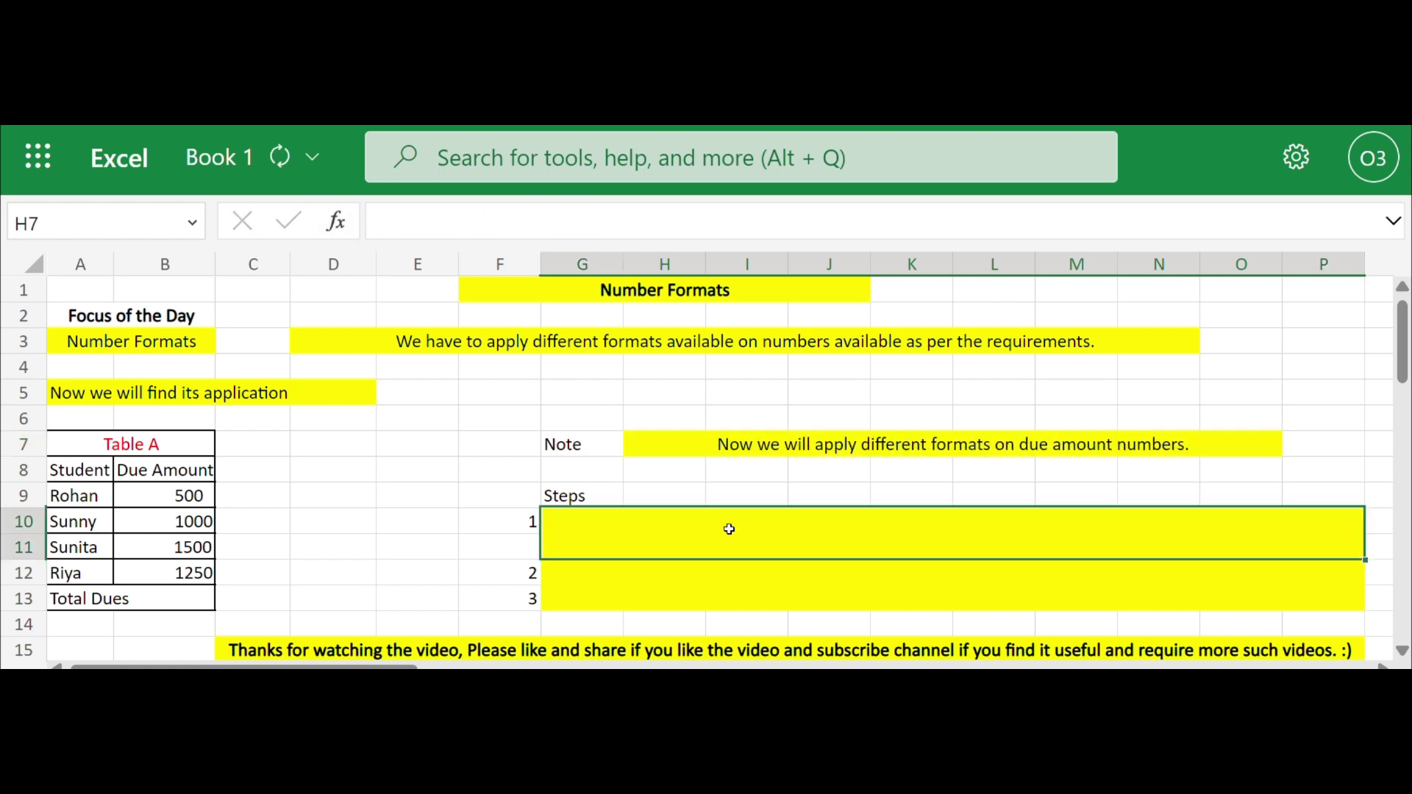
type("We w")
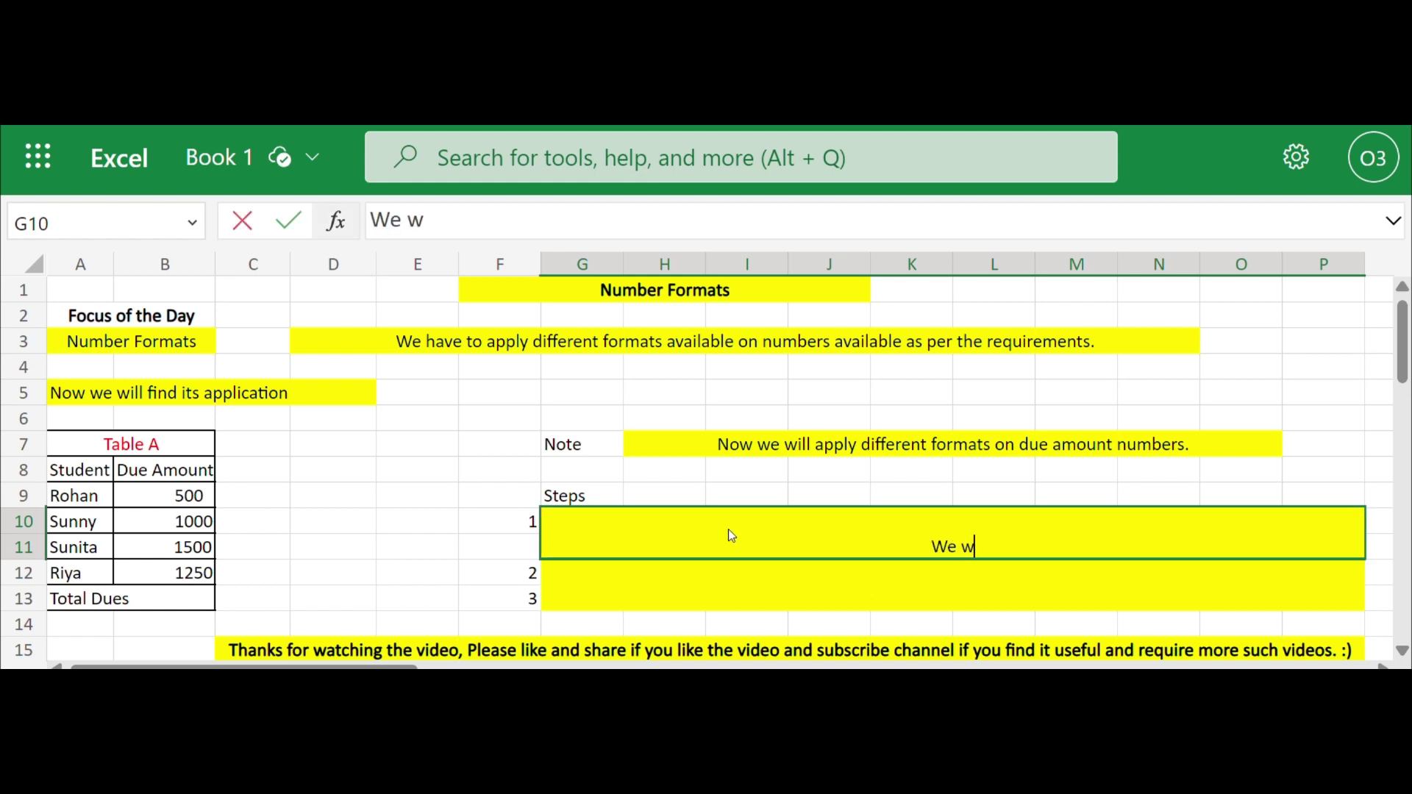
type("ill first go")
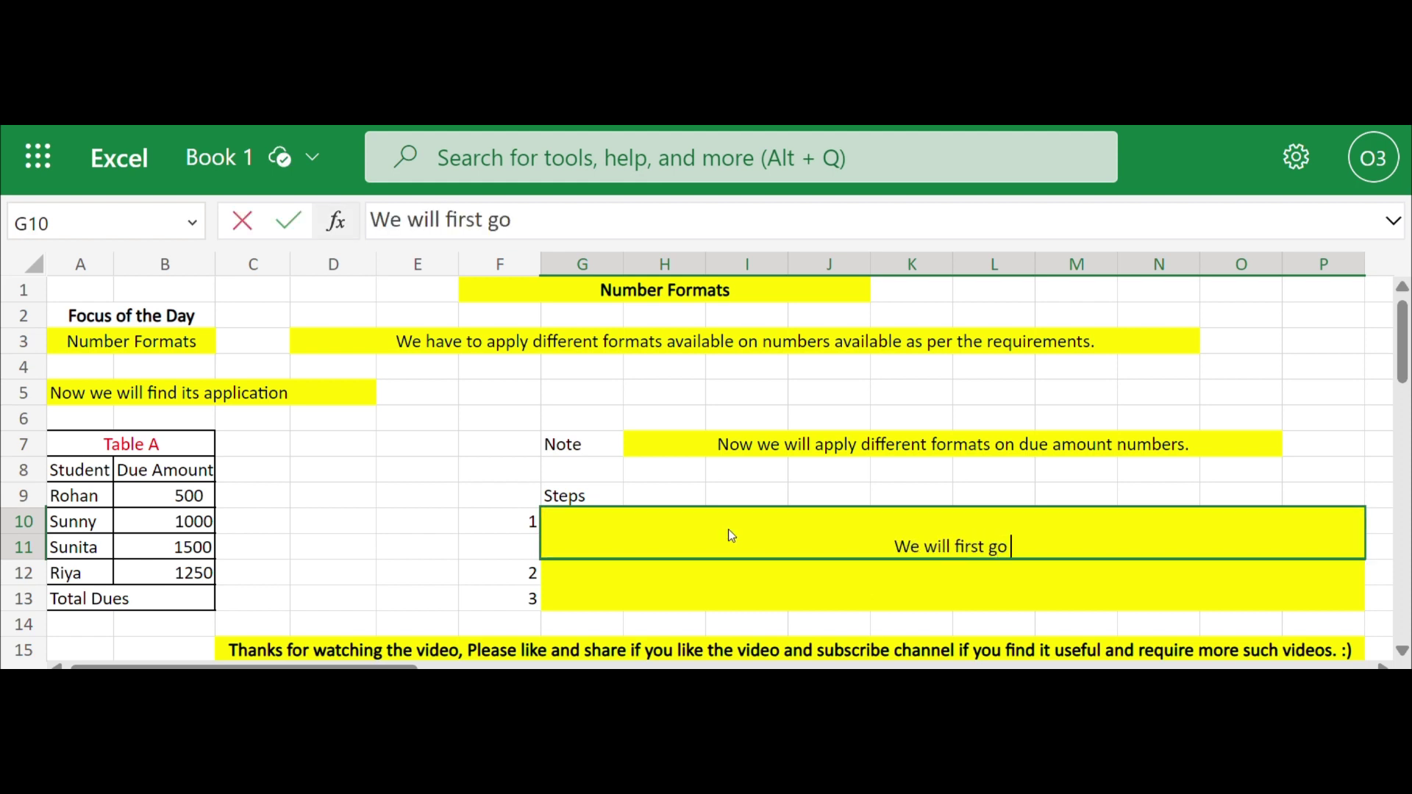
type(" to hom")
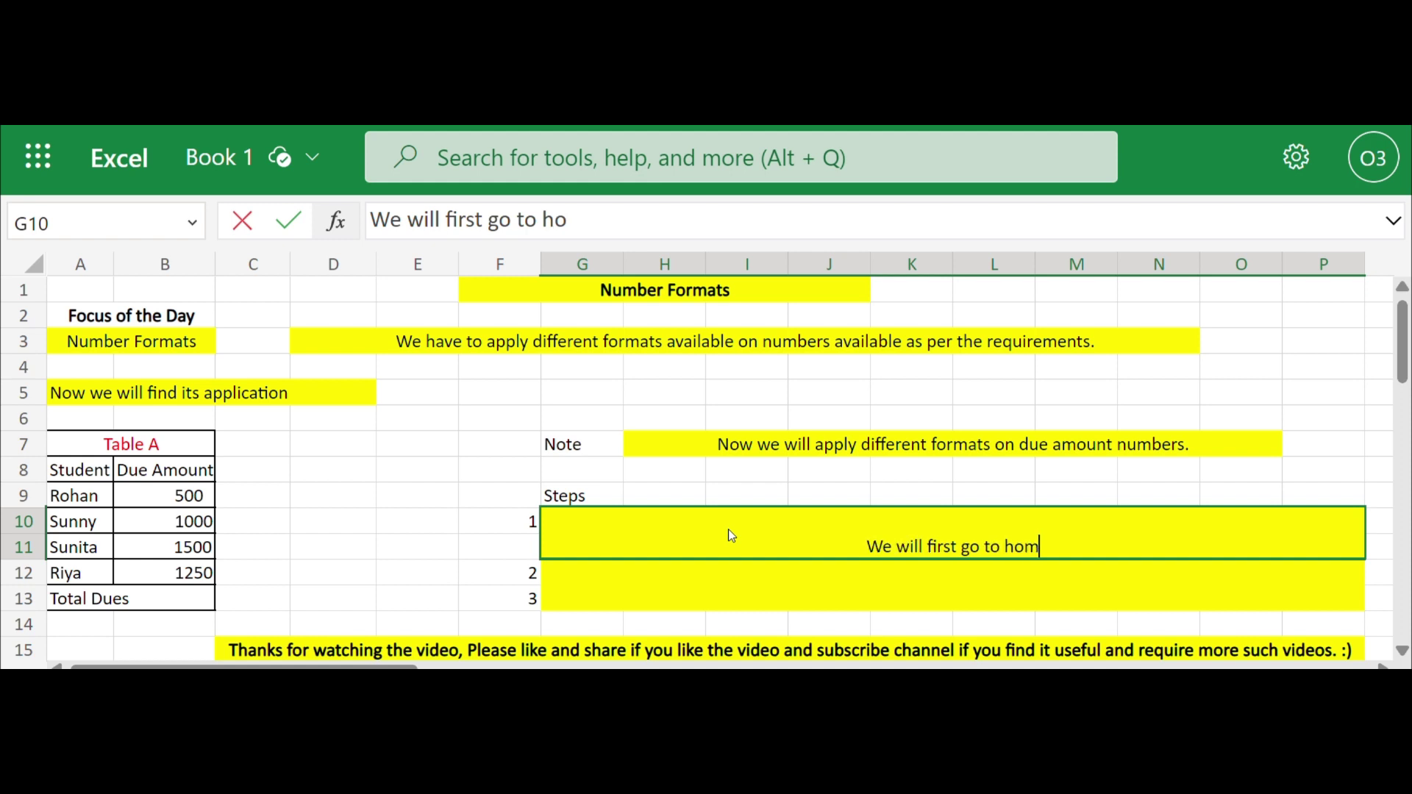
type("e tab and th")
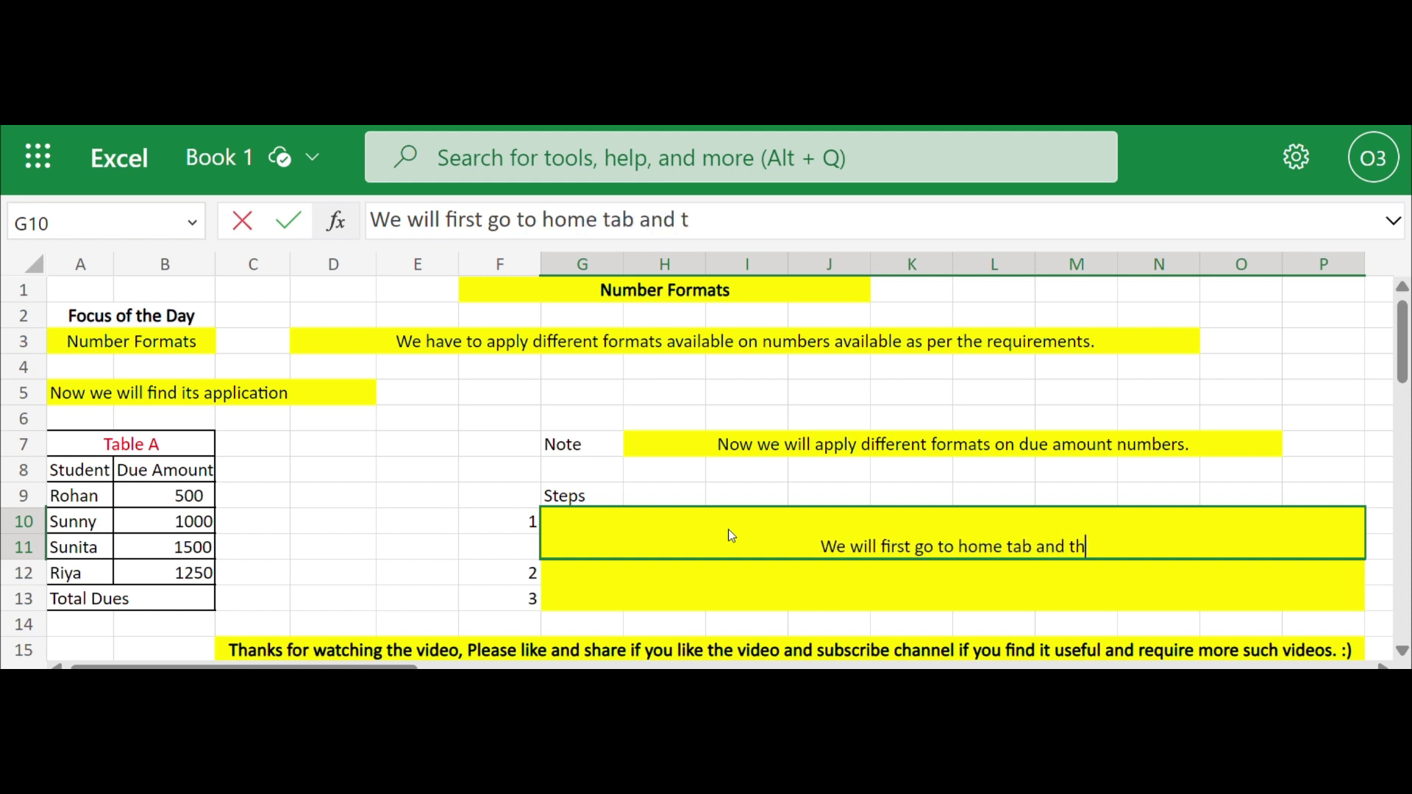
type("en there we will ")
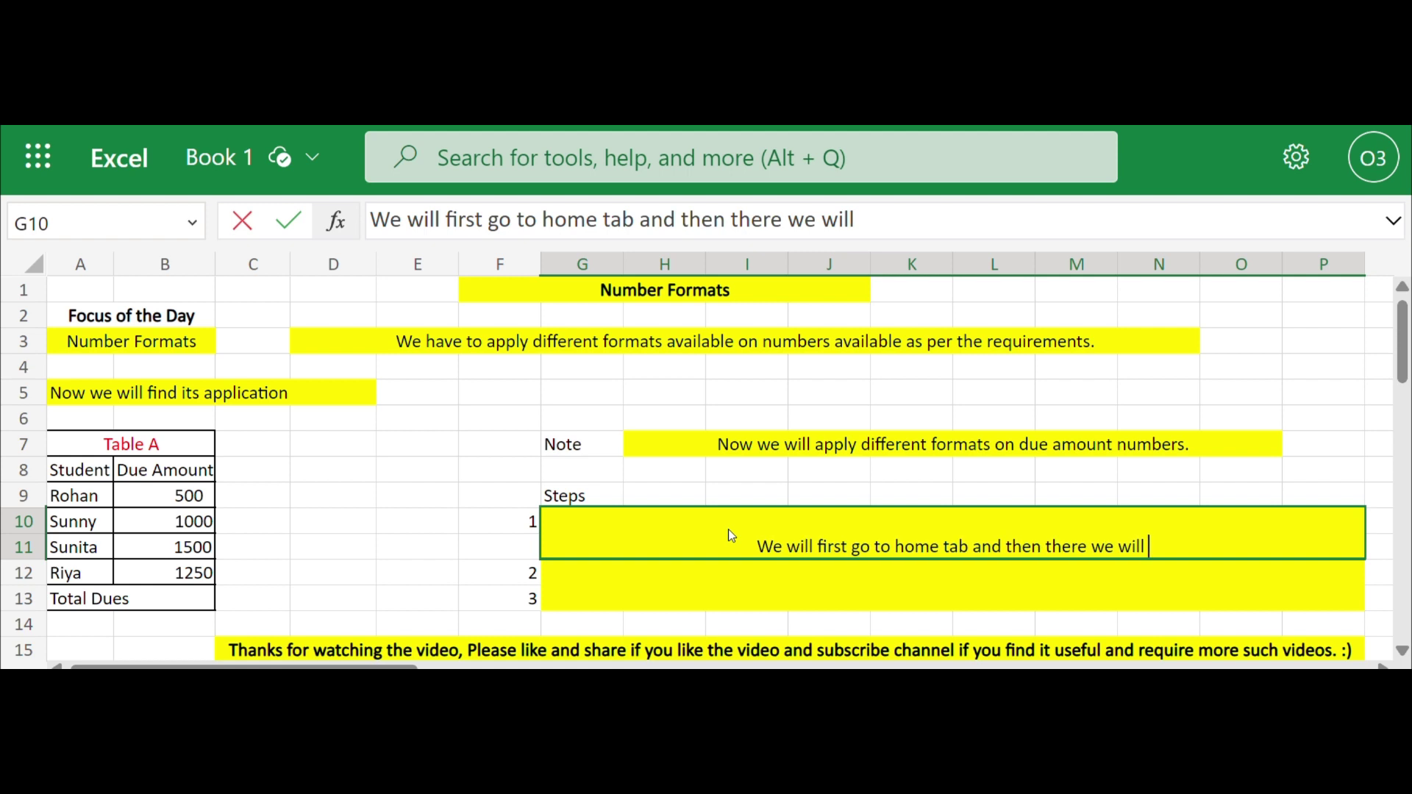
type("go to numbe")
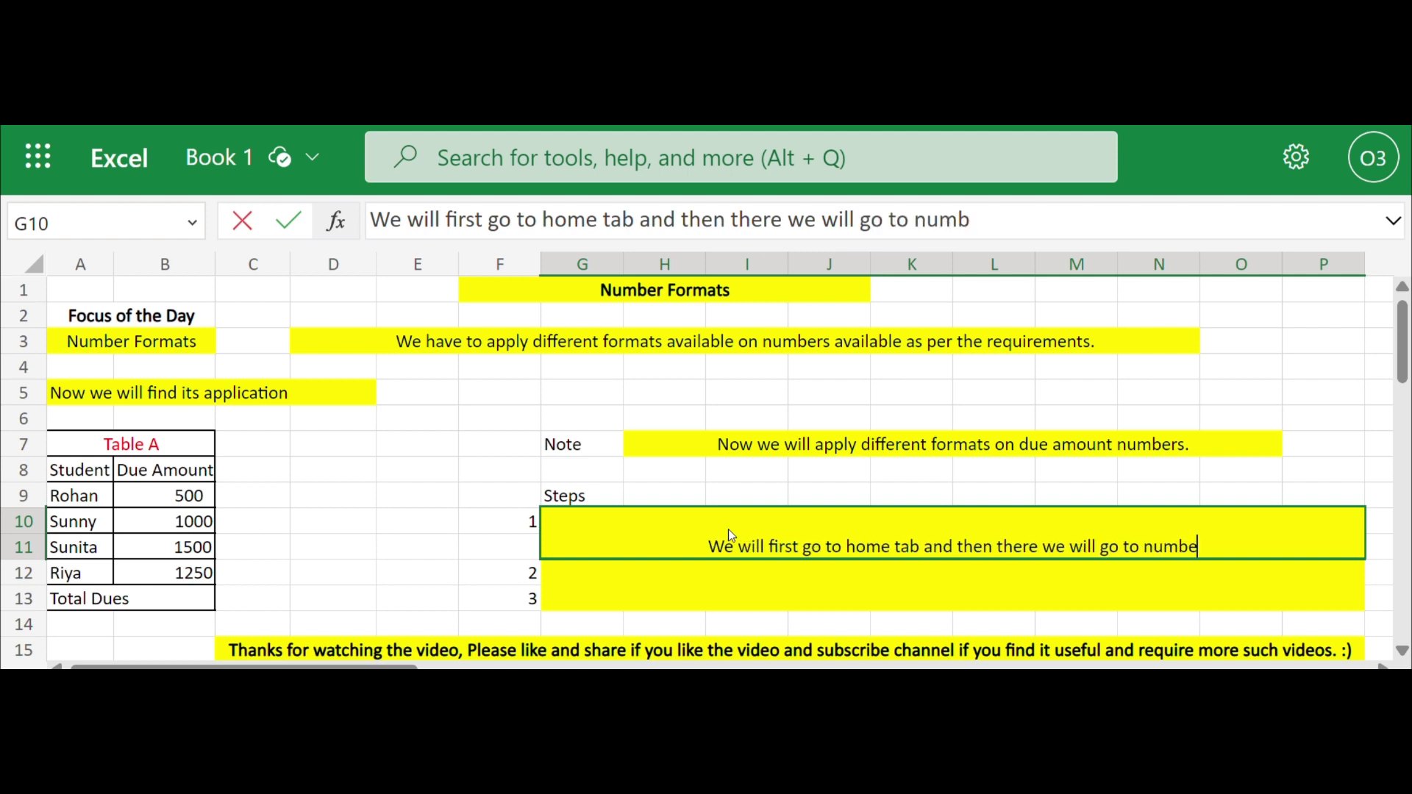
type("r forma")
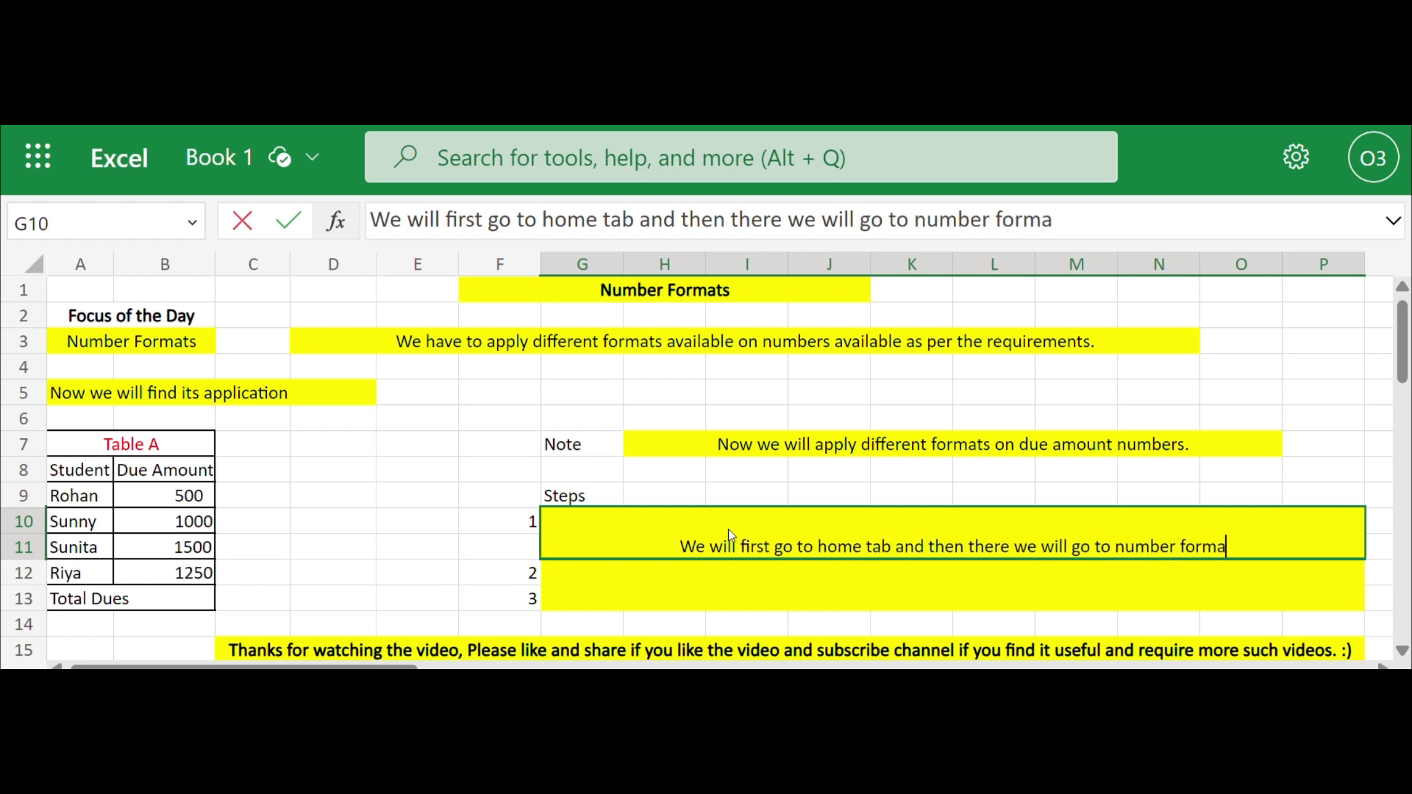
type("ts and se")
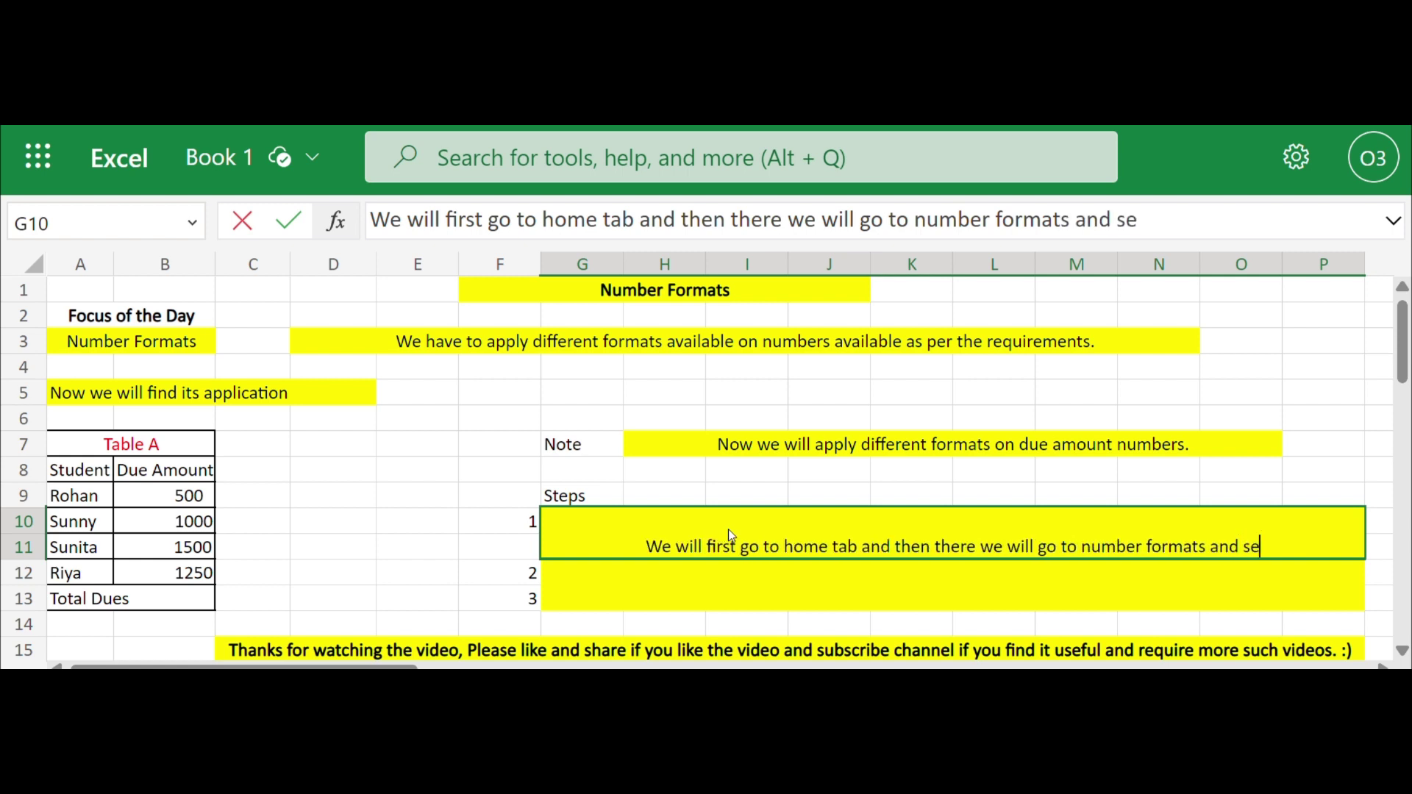
type("lect the r")
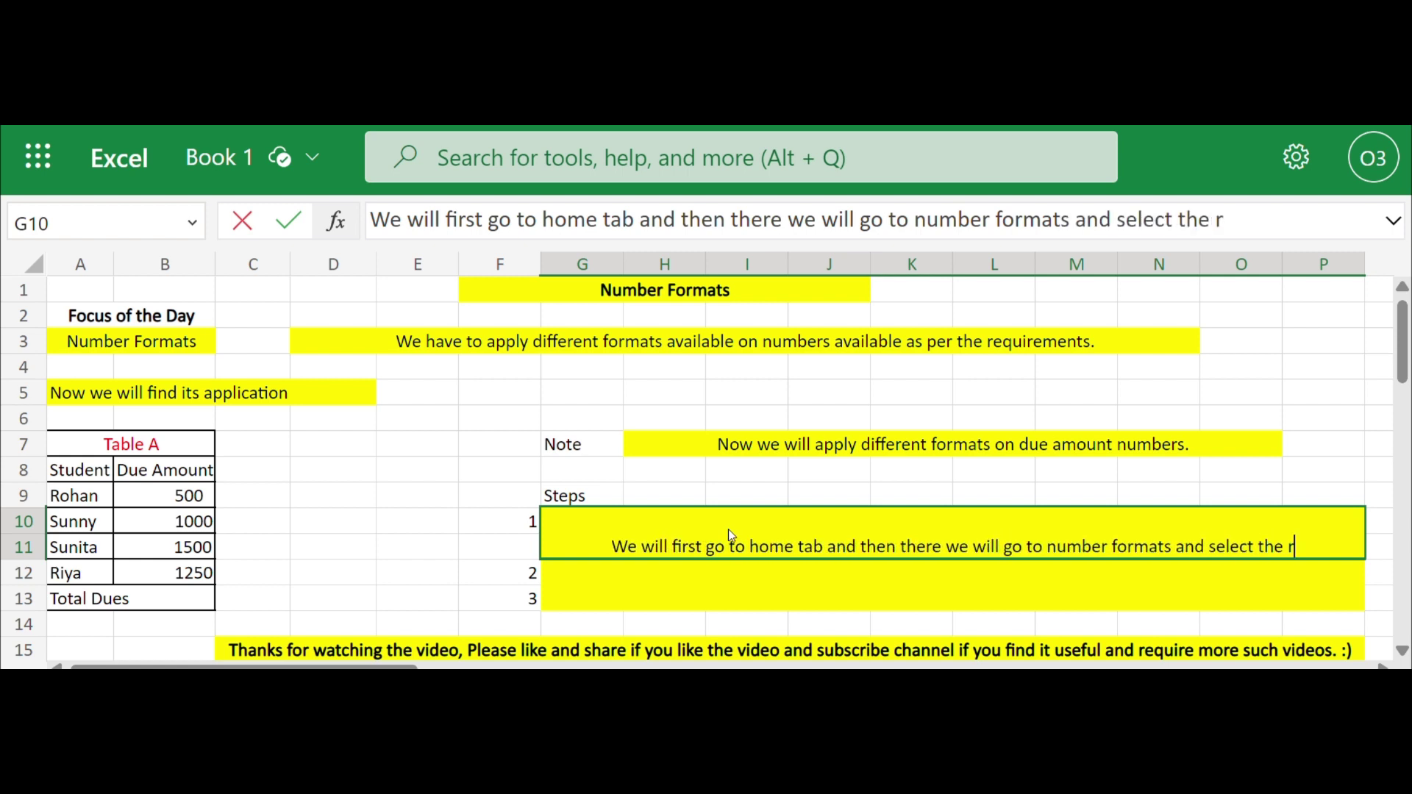
key("BackSpace")
type("format as")
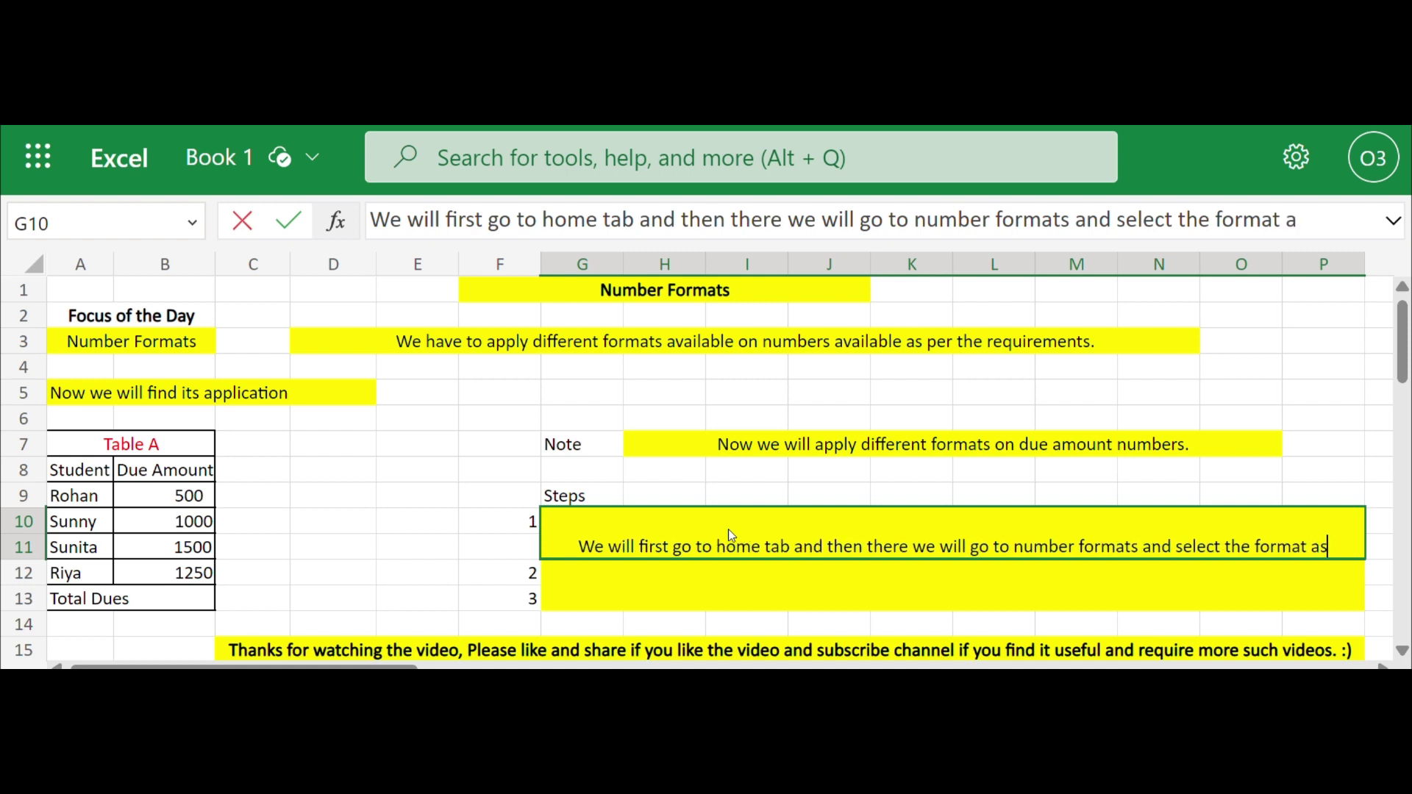
type(" per the need")
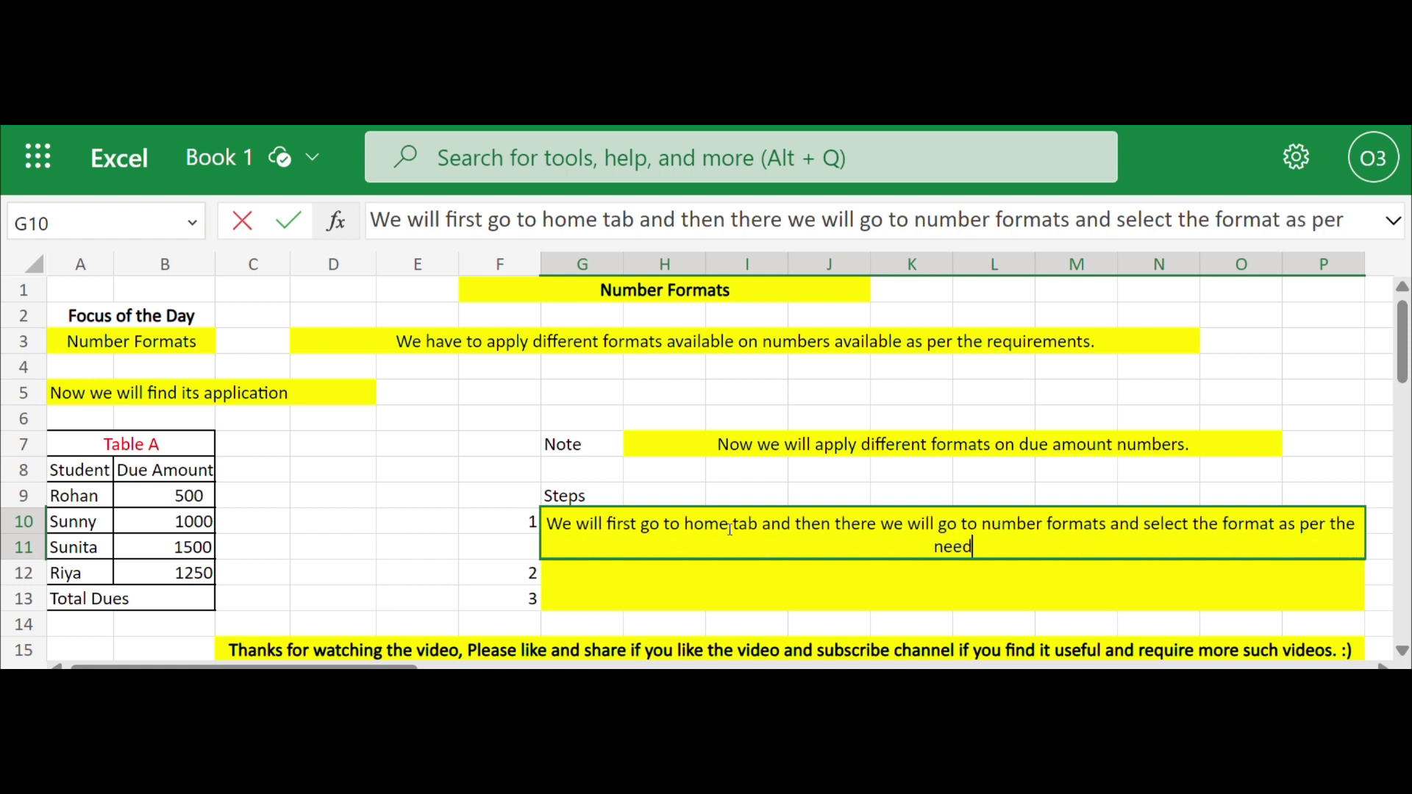
type(".")
key("Return")
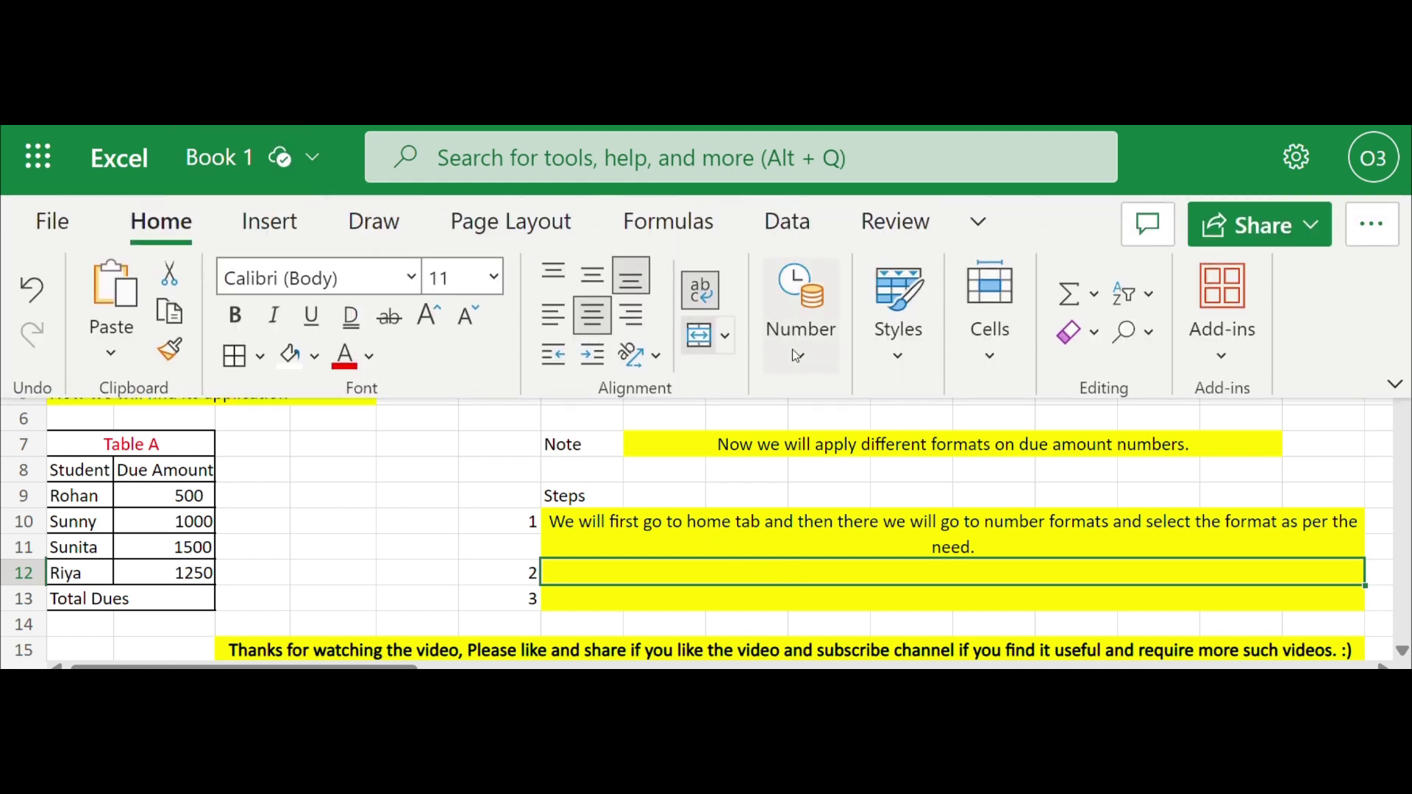
Enter as step 2: "In general we have different formats listed or else we can change format by shortcut CTRL + 1"
left_click(800, 357)
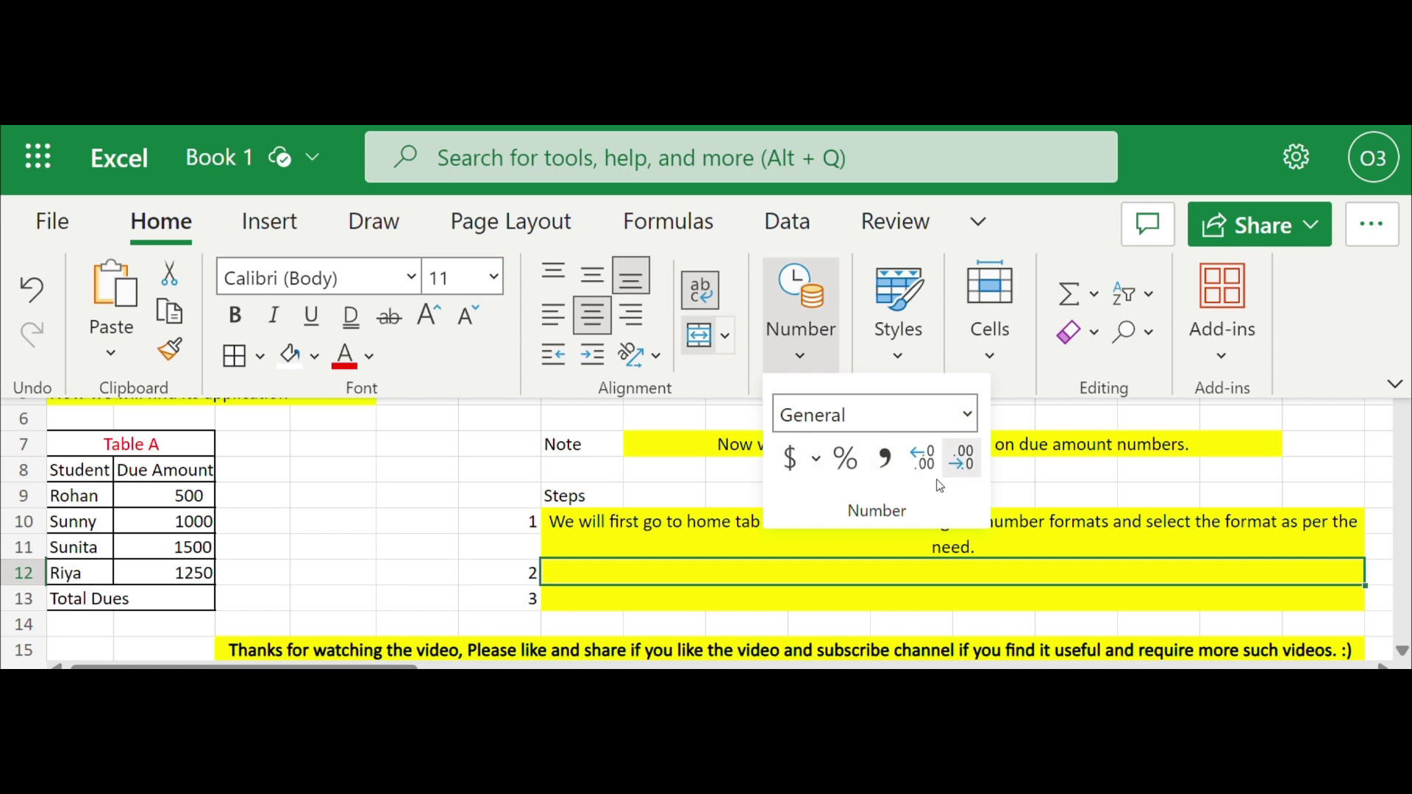
left_click(979, 580)
type("In")
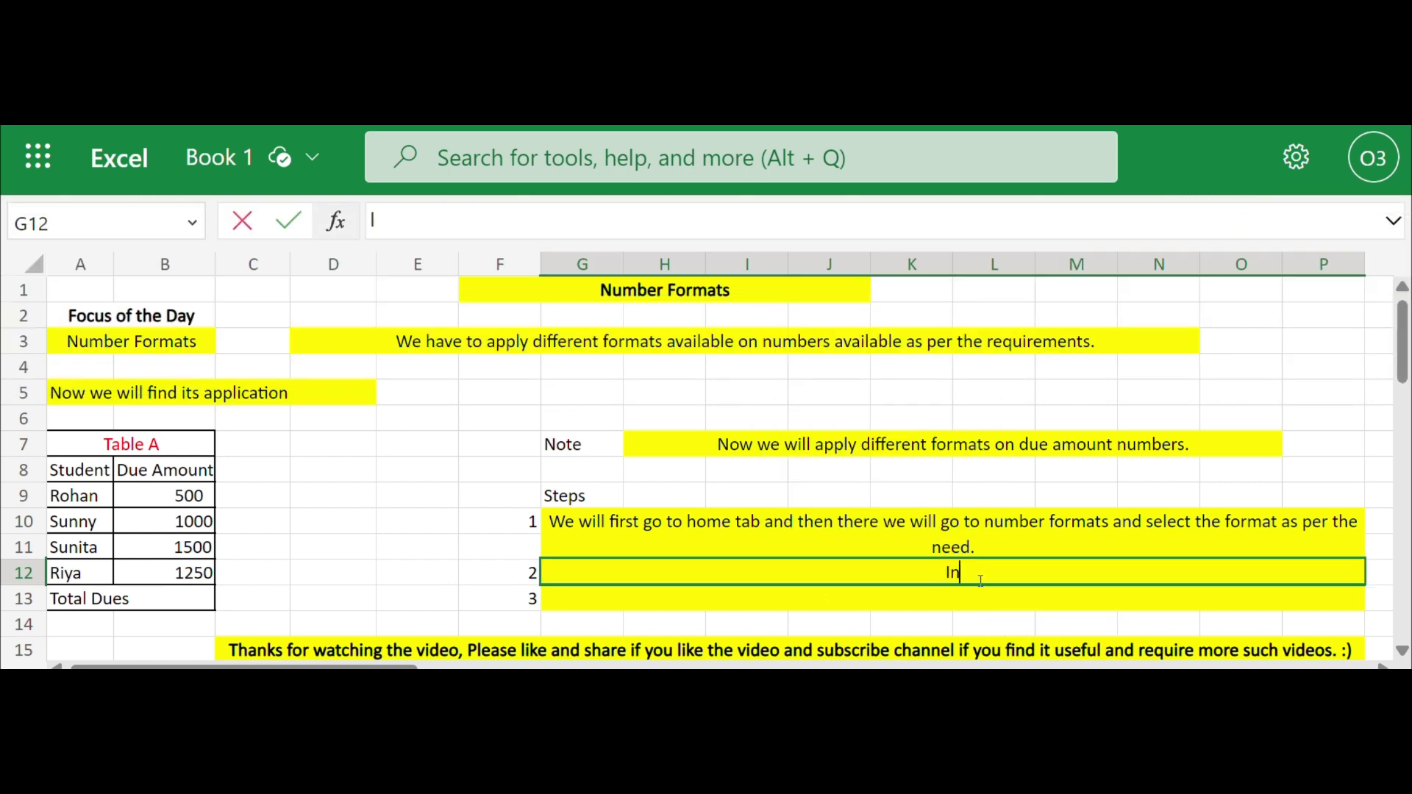
type(" general ")
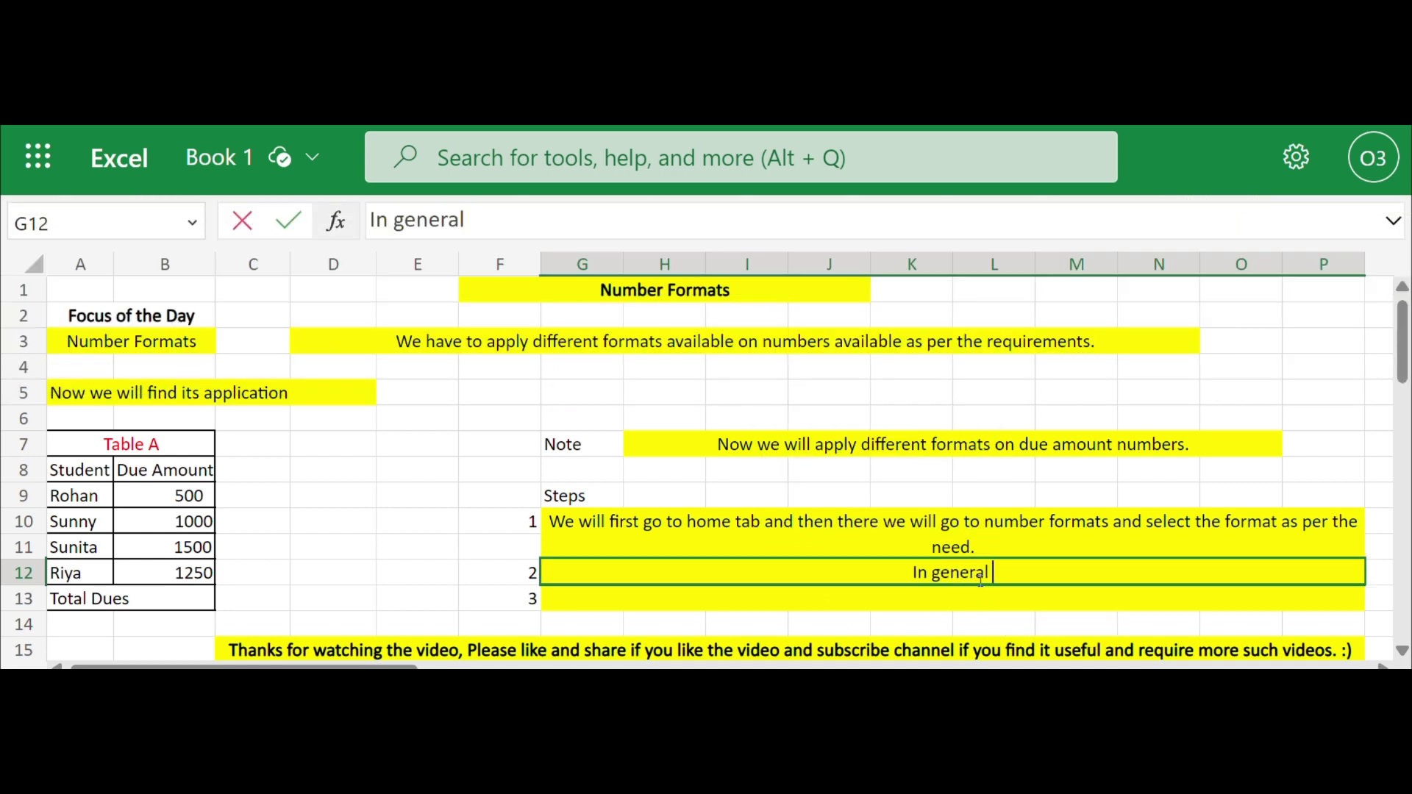
type("we have ")
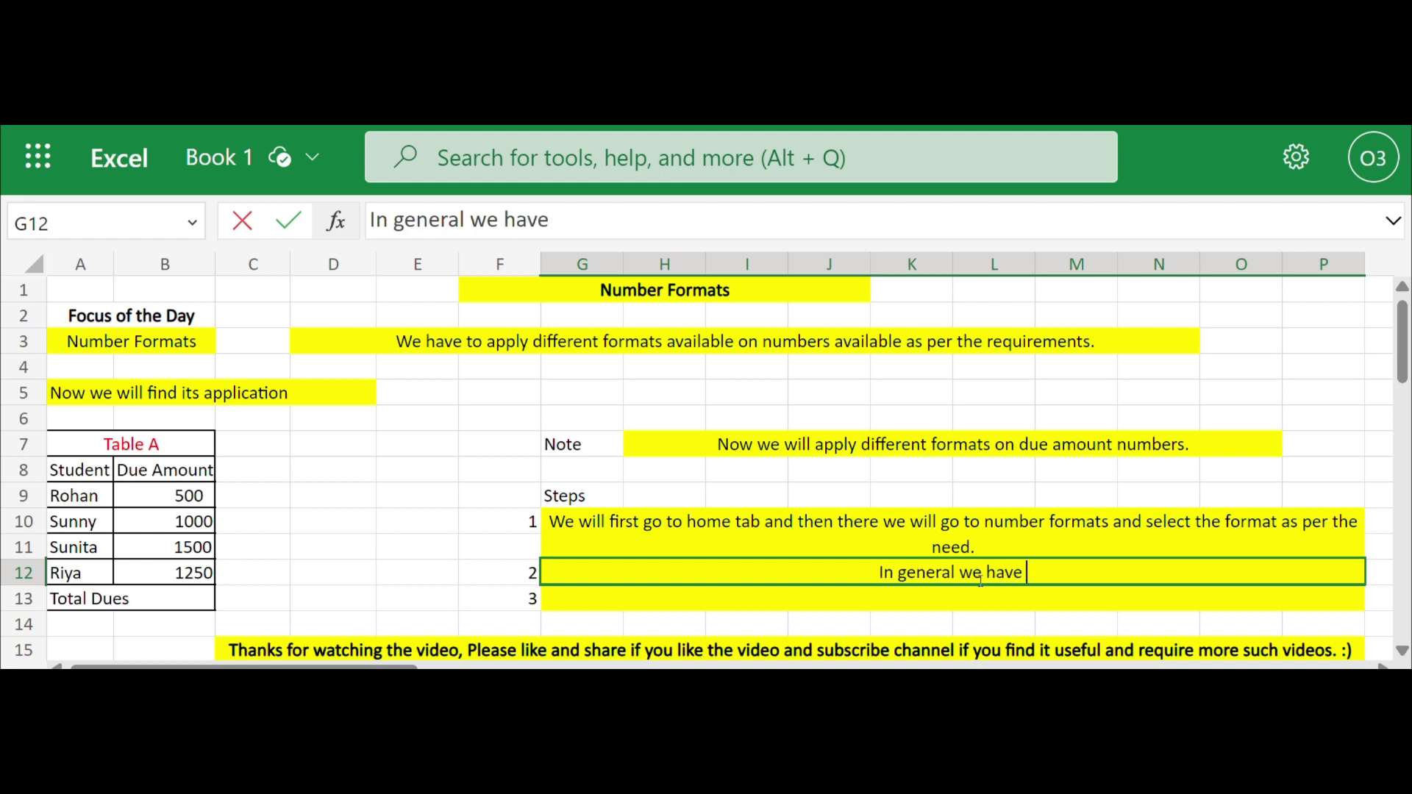
type("different")
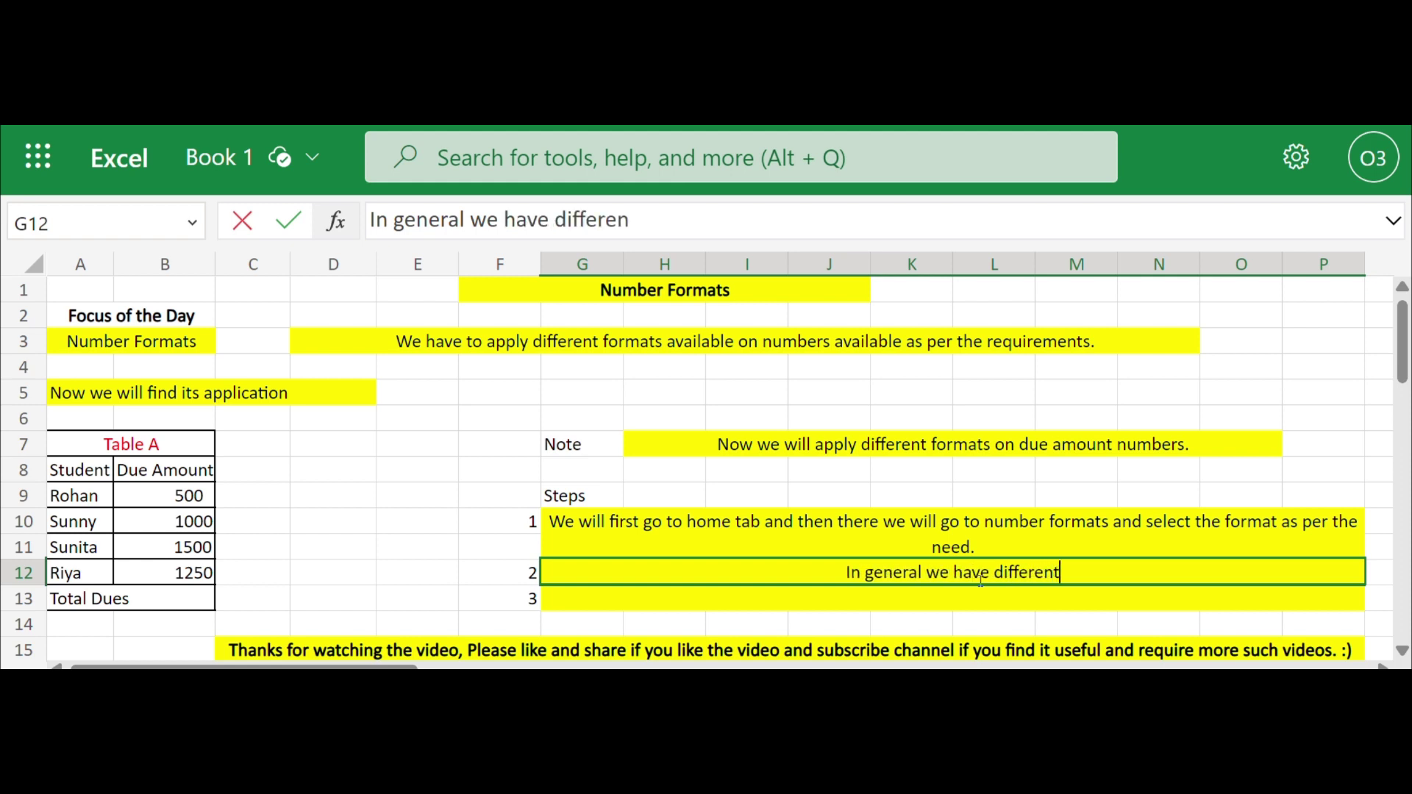
type(" formats ")
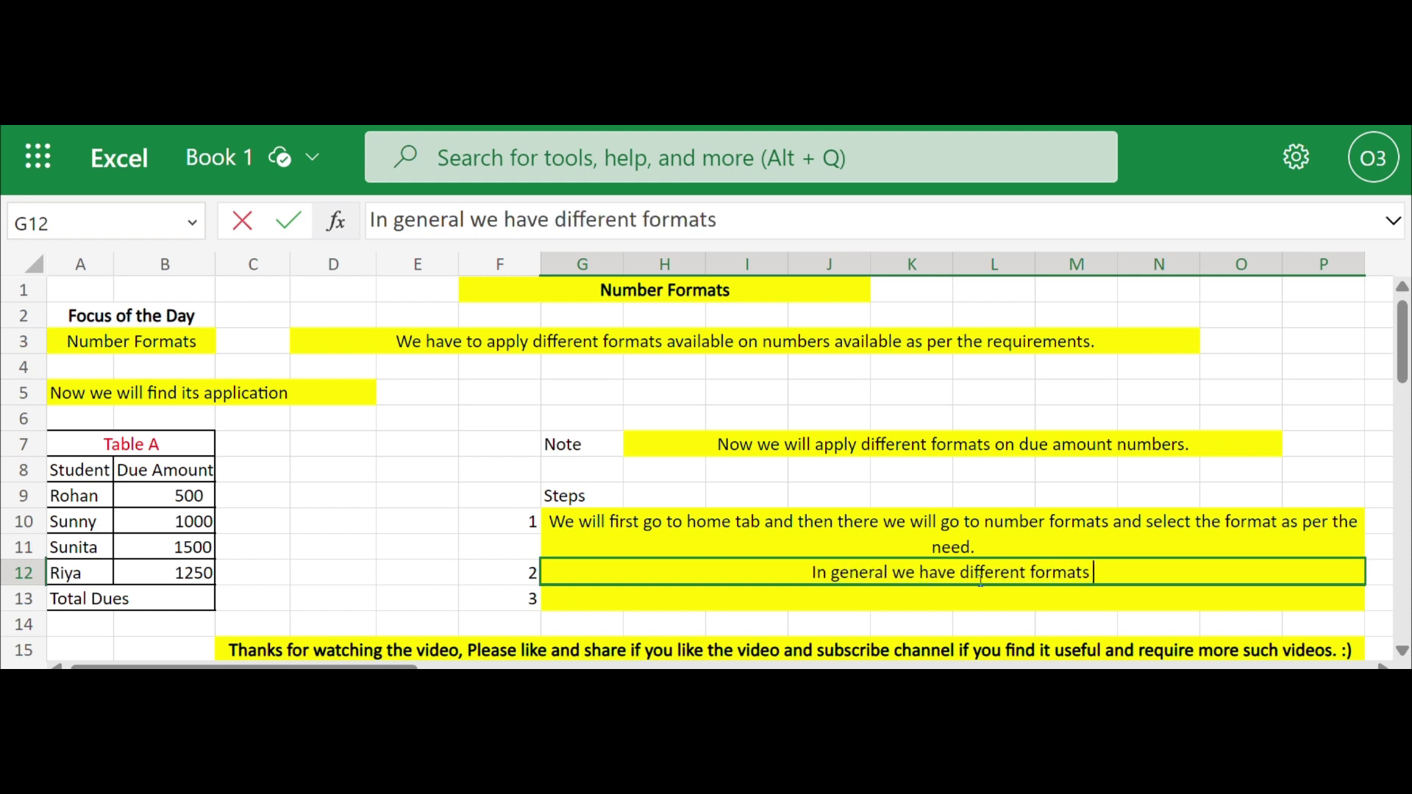
type("listed")
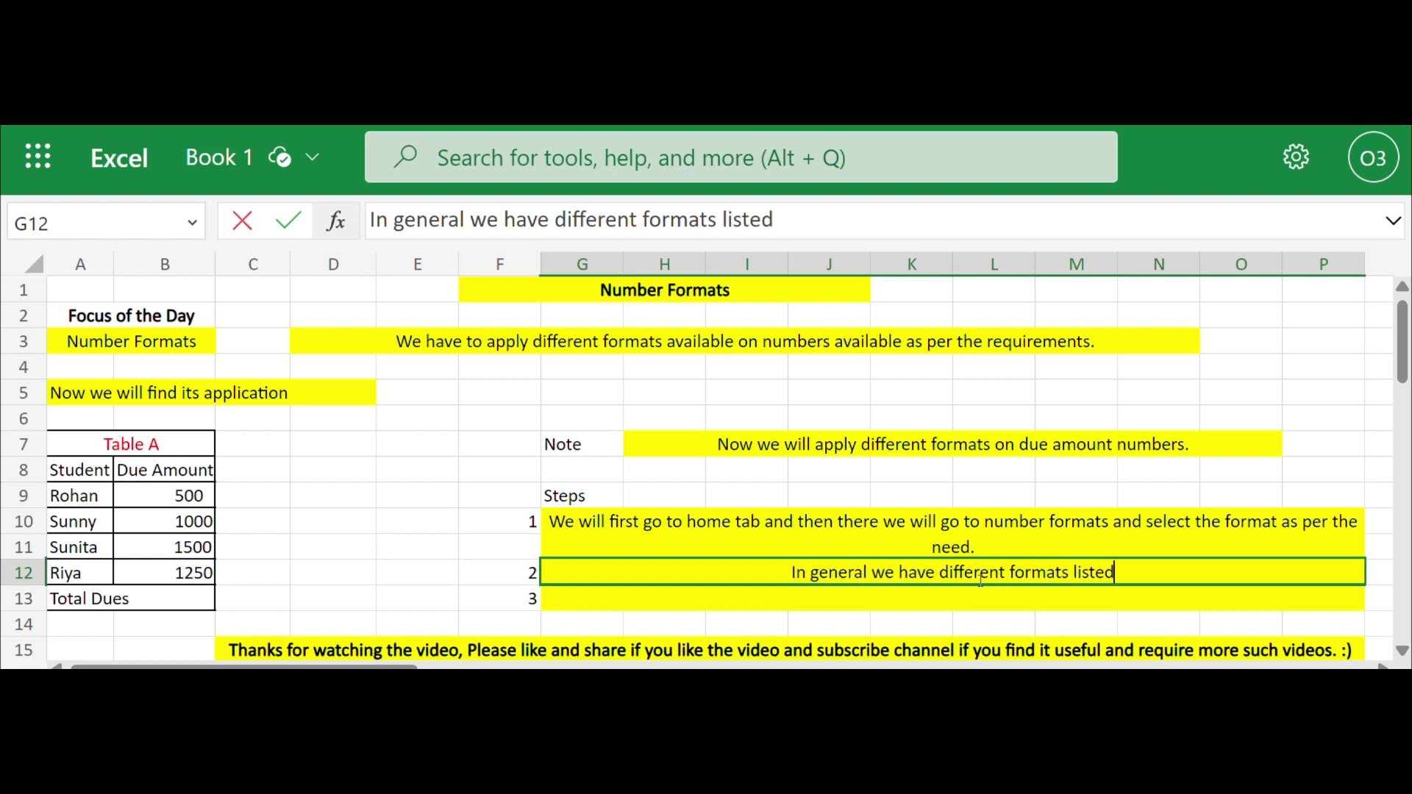
type(" or else we")
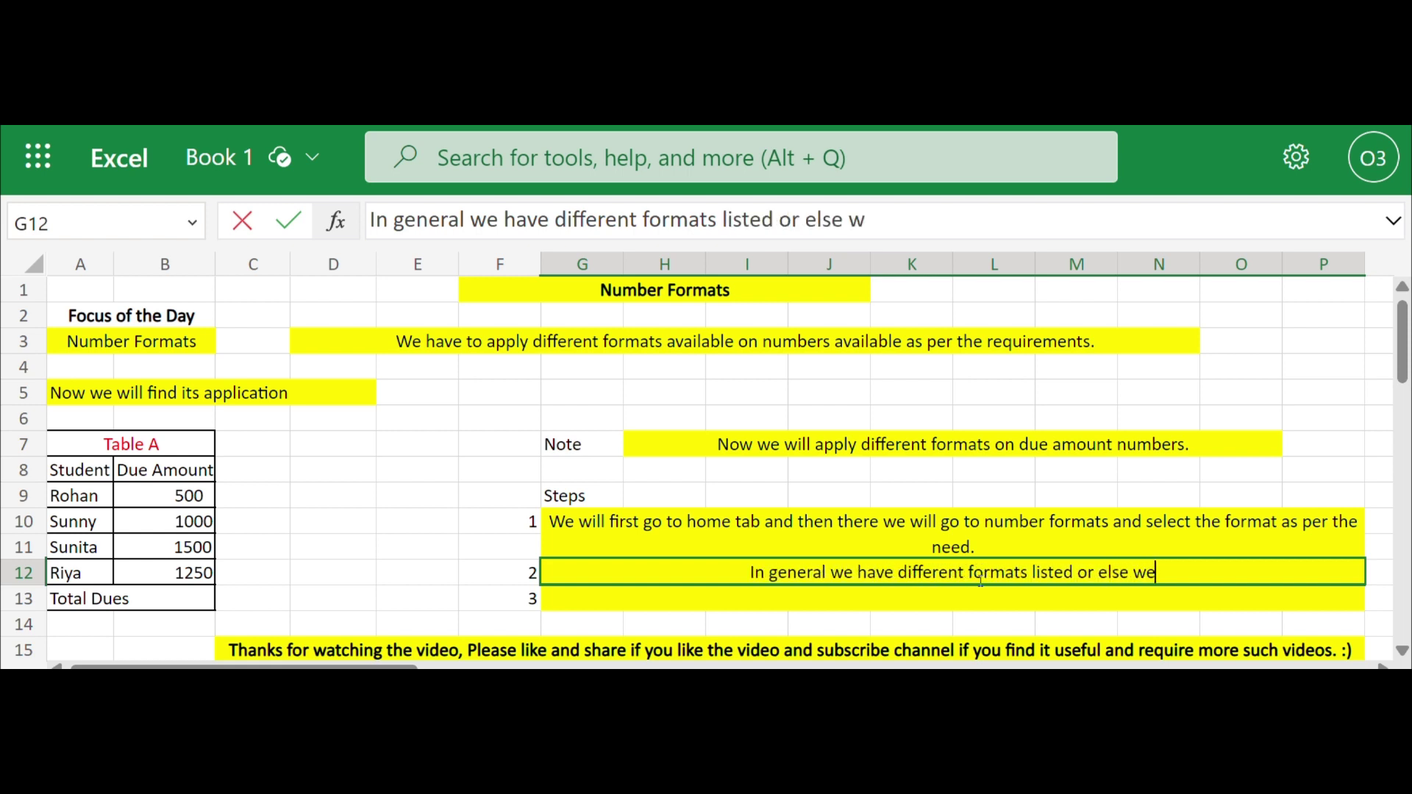
type(" can chang")
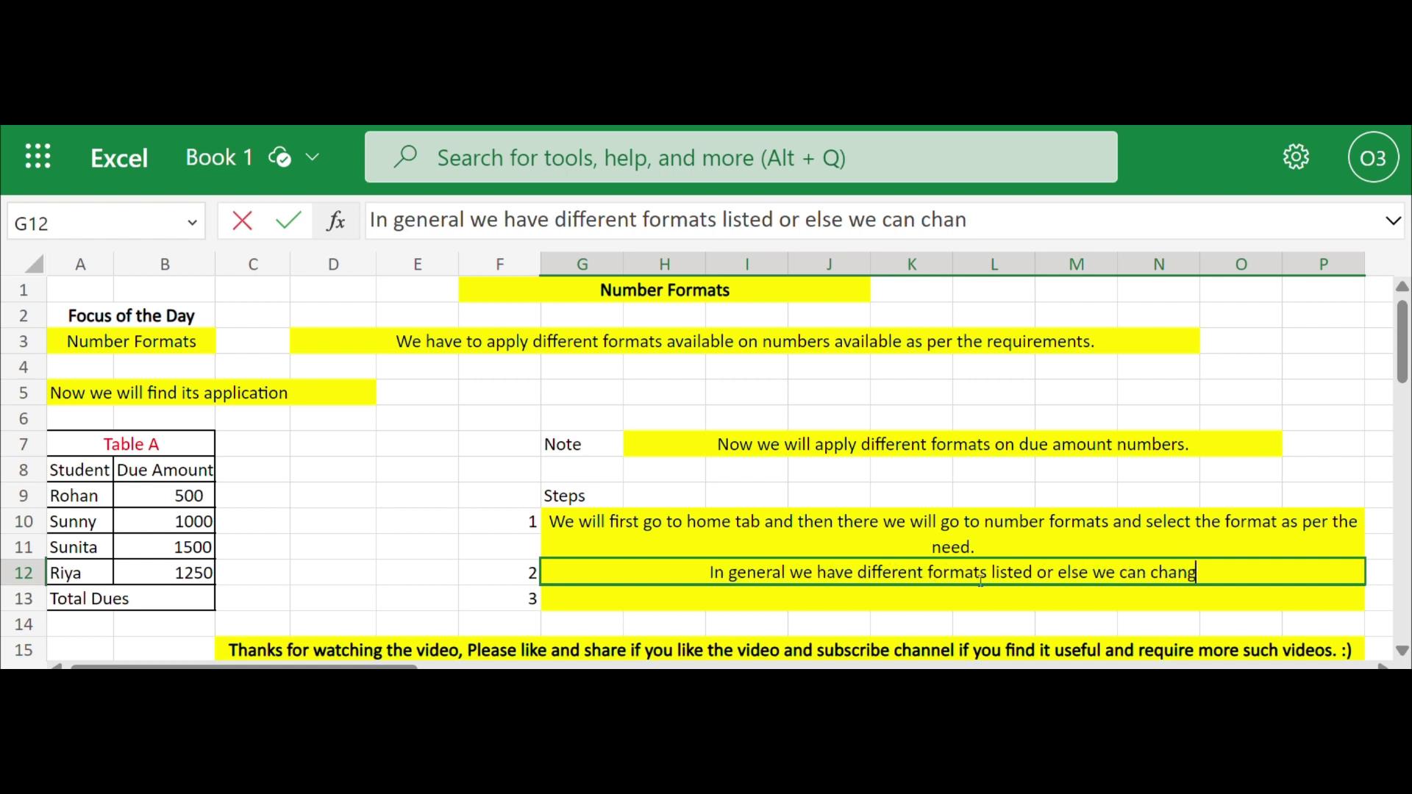
type("e format ")
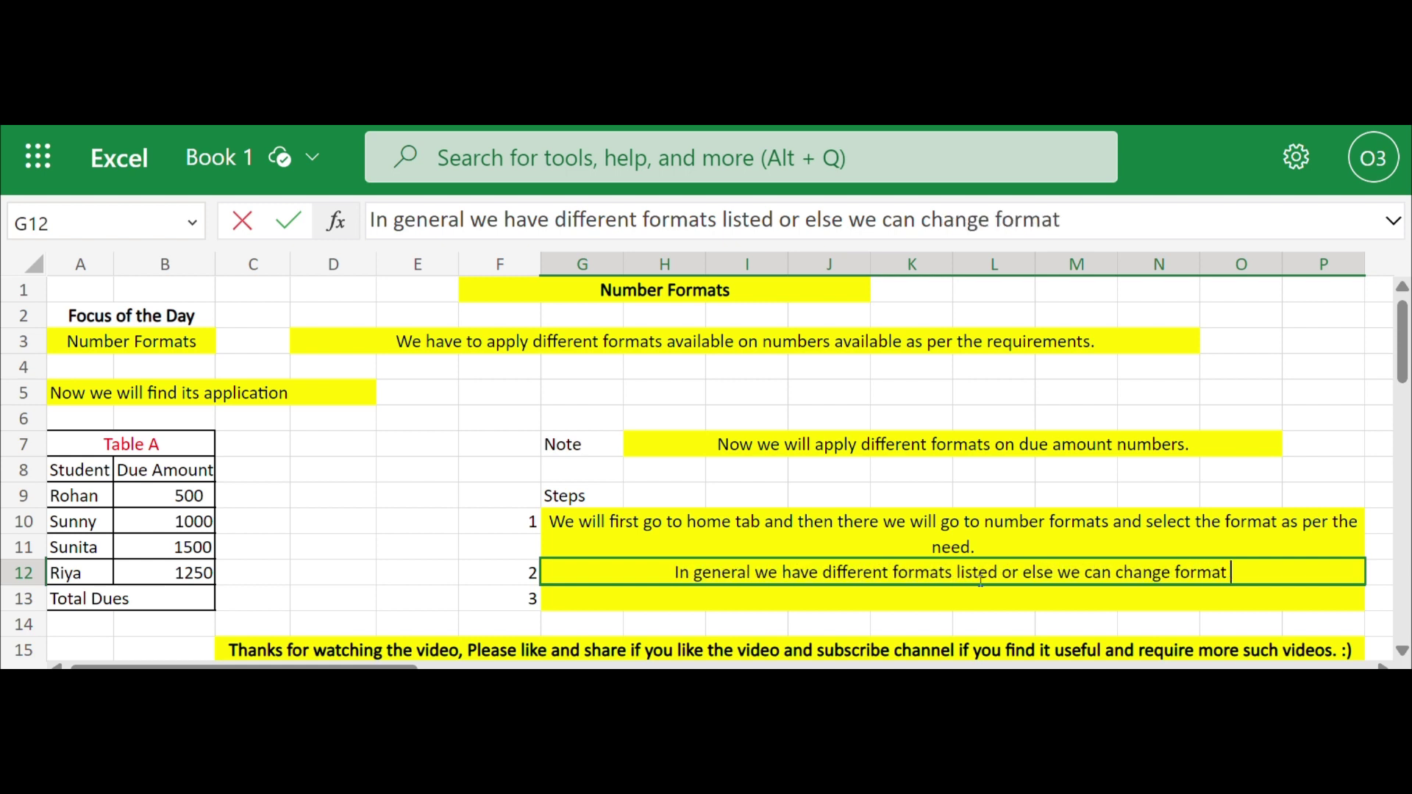
type("by ")
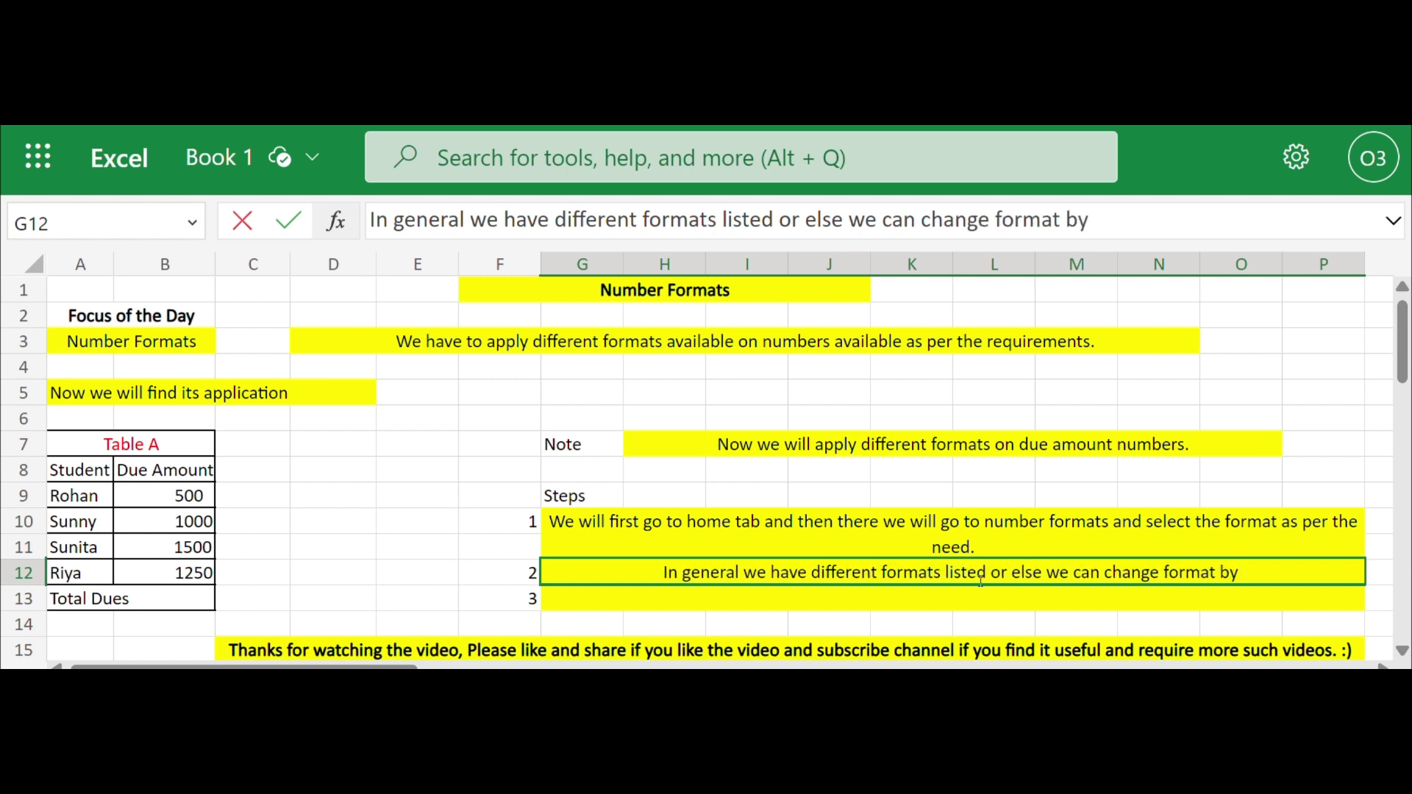
type("shortcu")
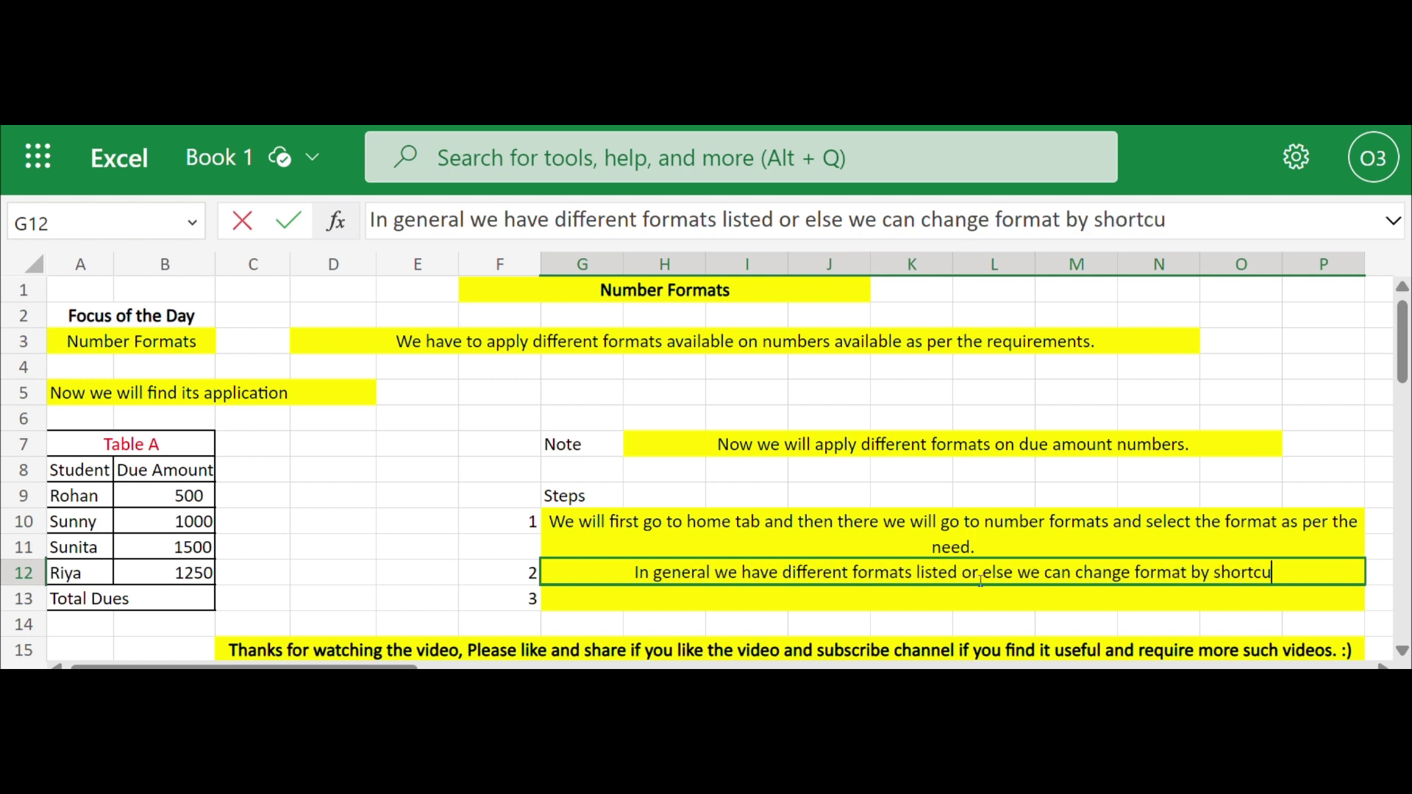
type("t C")
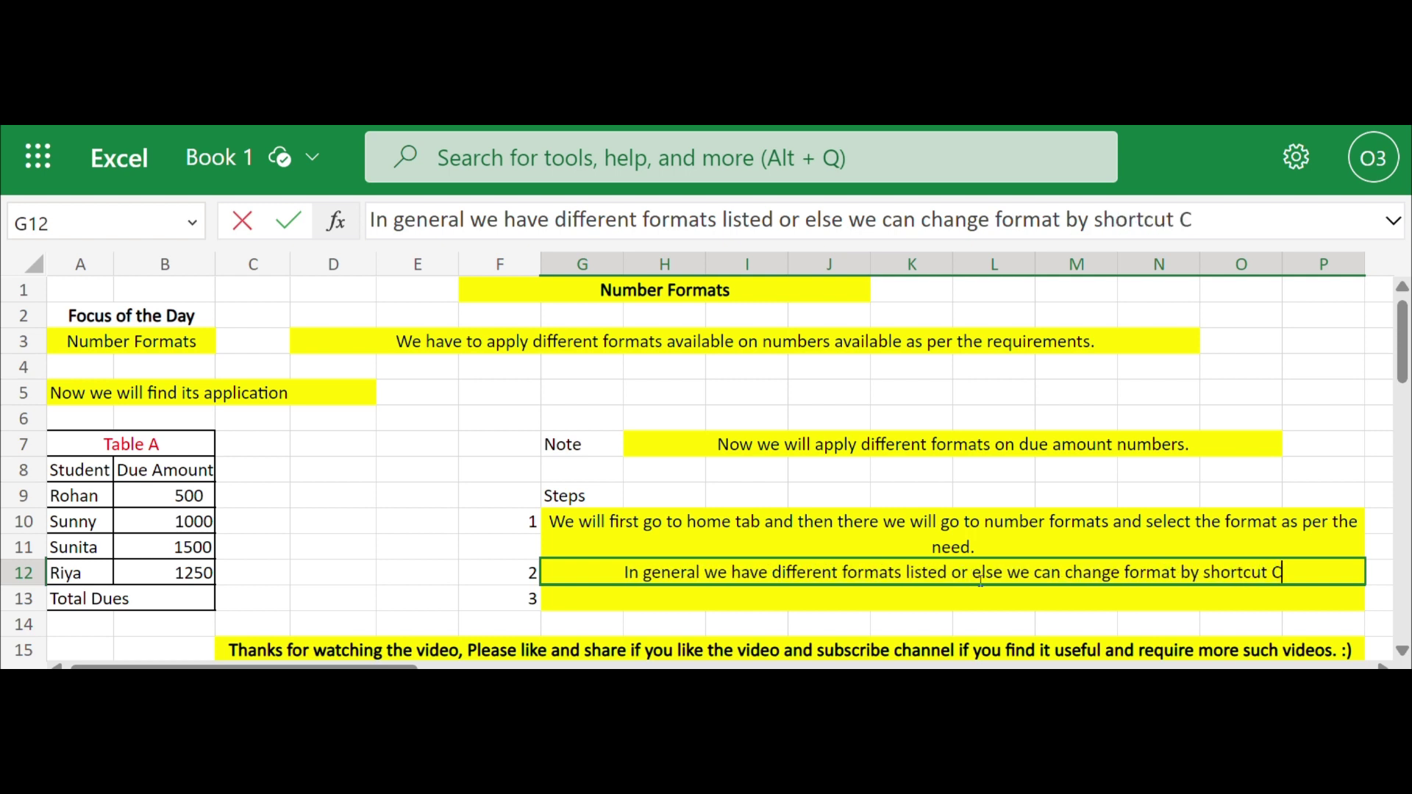
type("TRL + A")
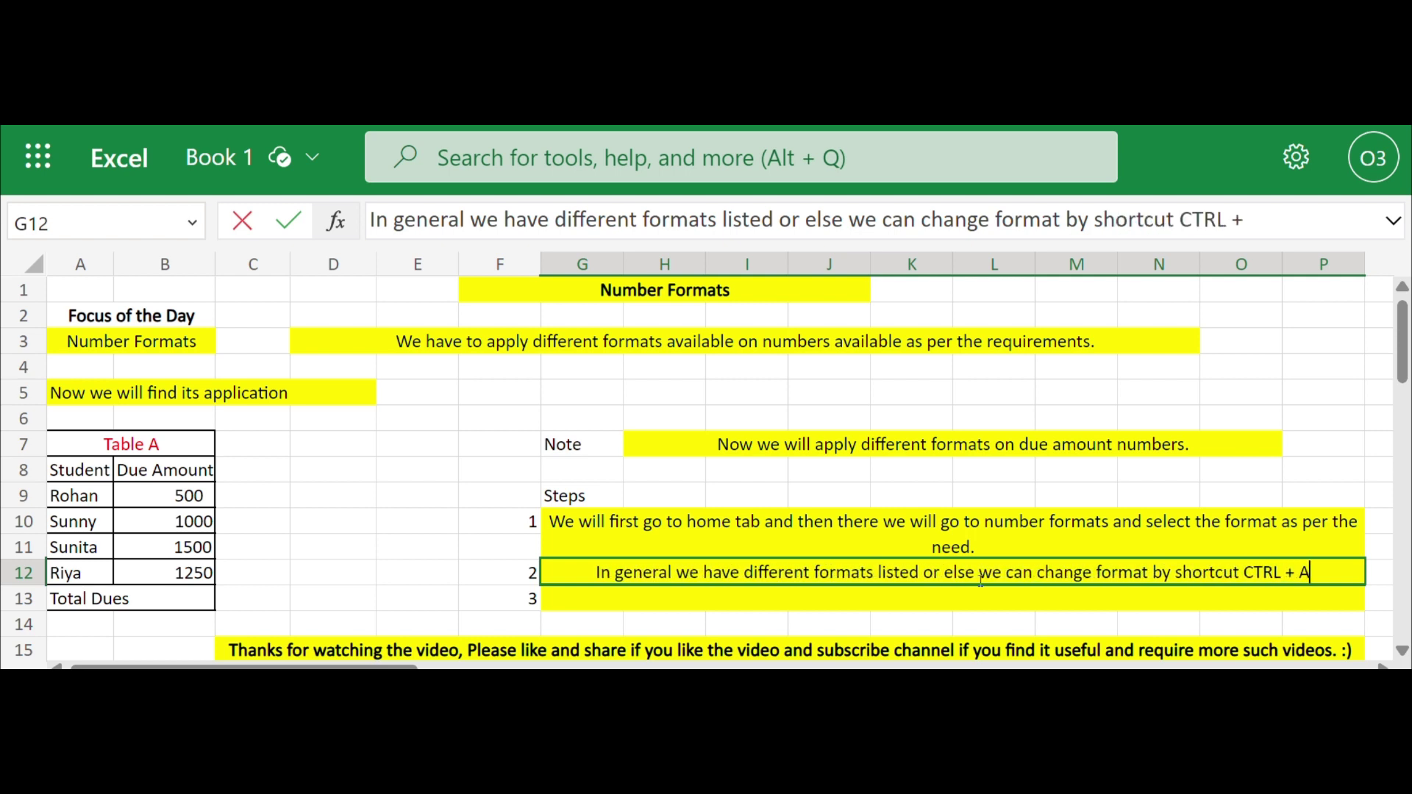
key("BackSpace")
type("1")
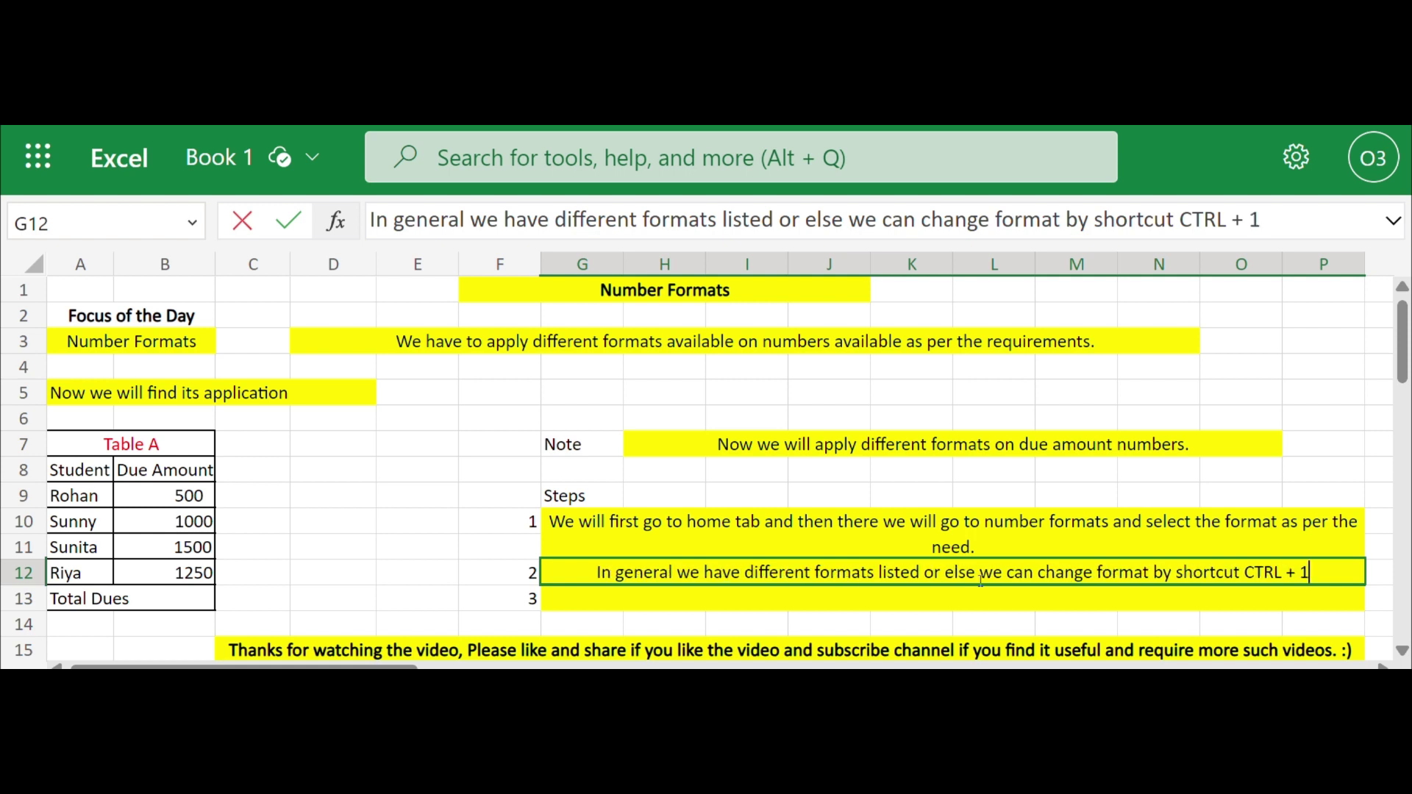
left_click(885, 595)
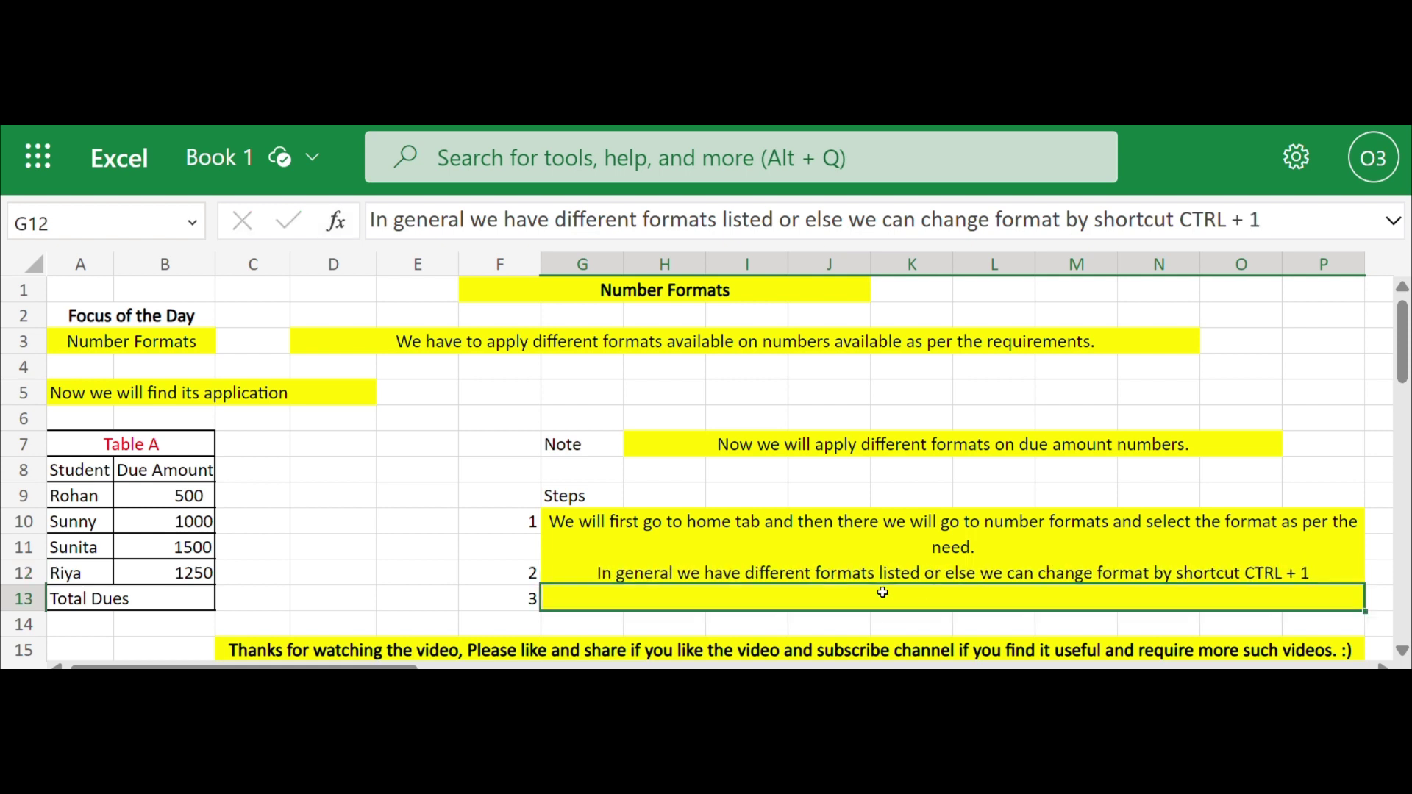
left_click(378, 568)
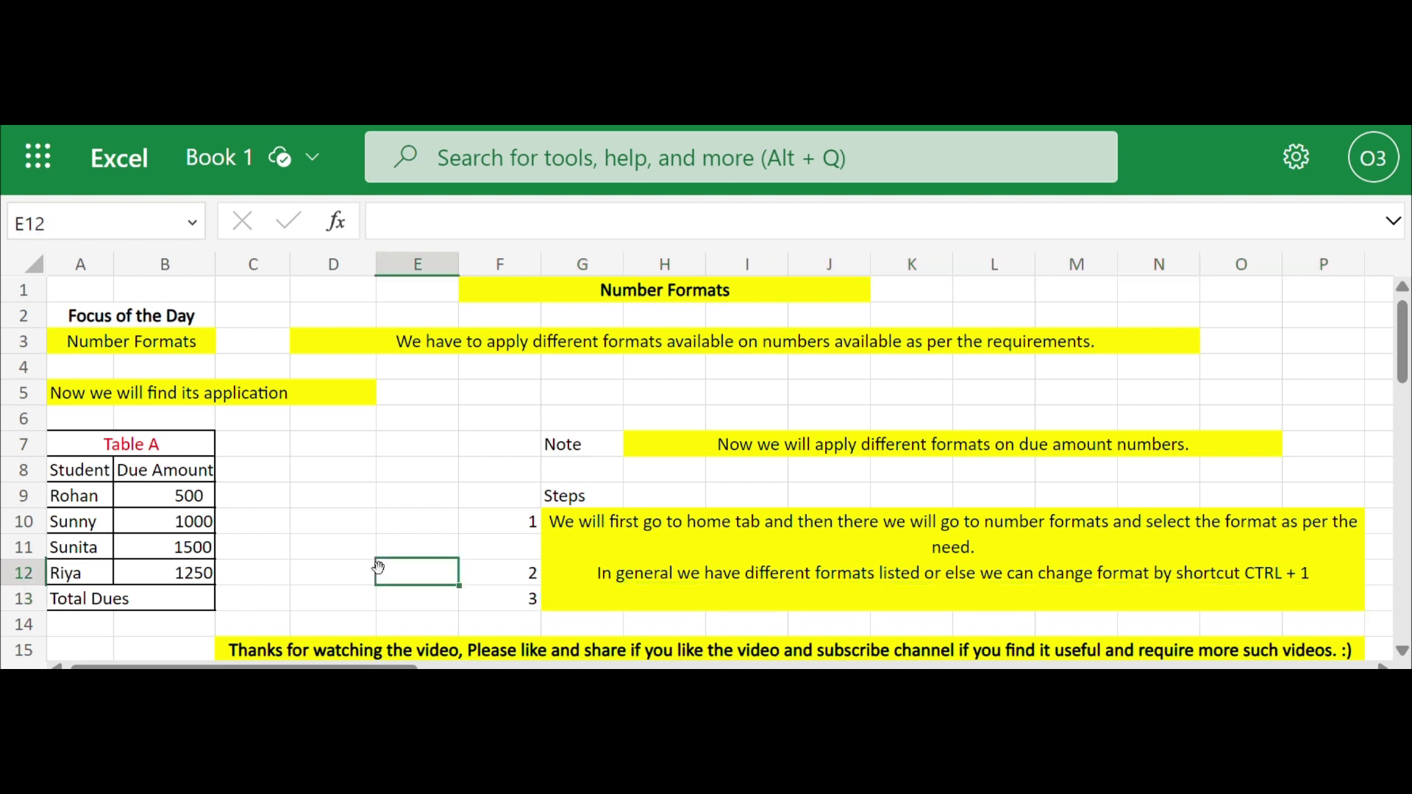
Apply the $ English (United States) accounting format to the first due amount in B9, and check the formatted cell
left_click(198, 495)
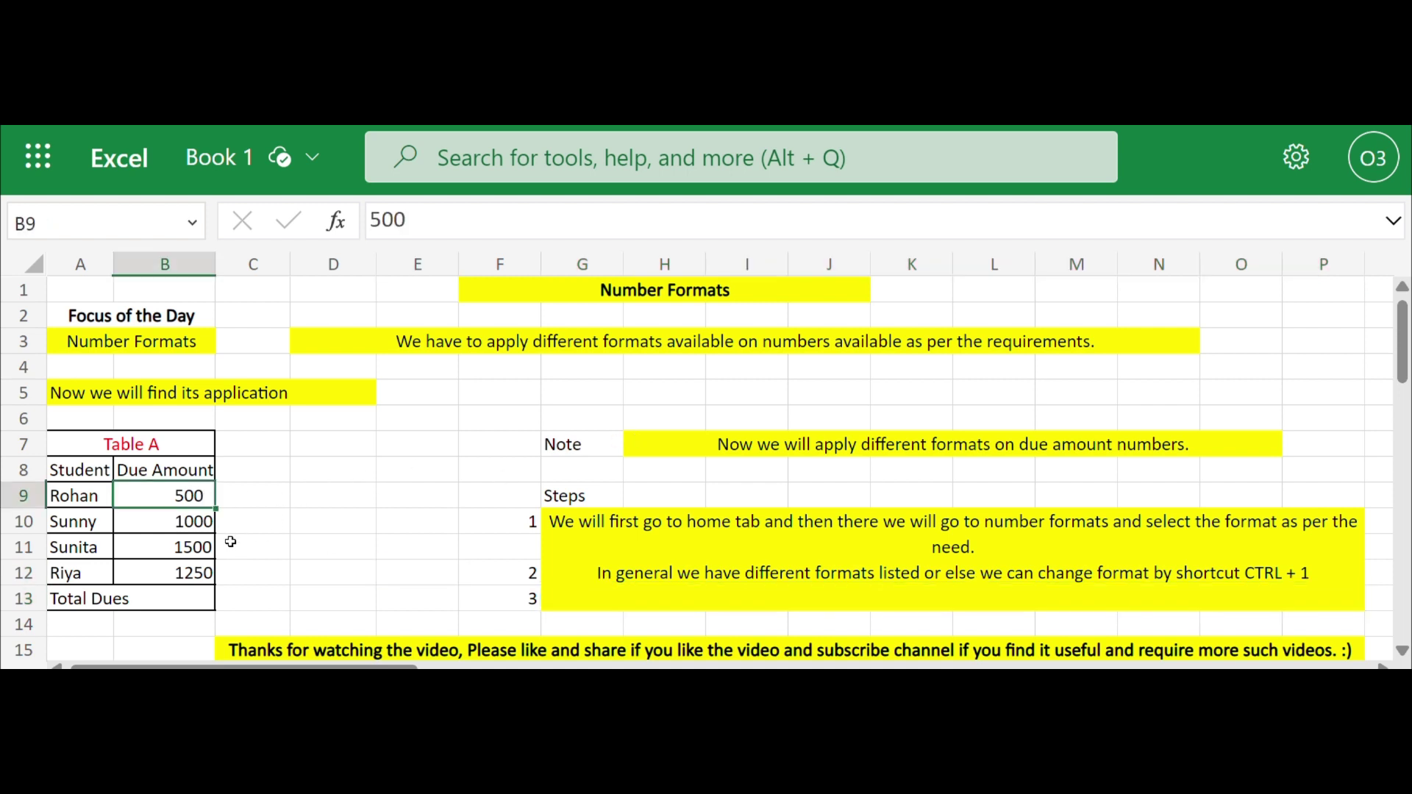
mouse_move(318, 163)
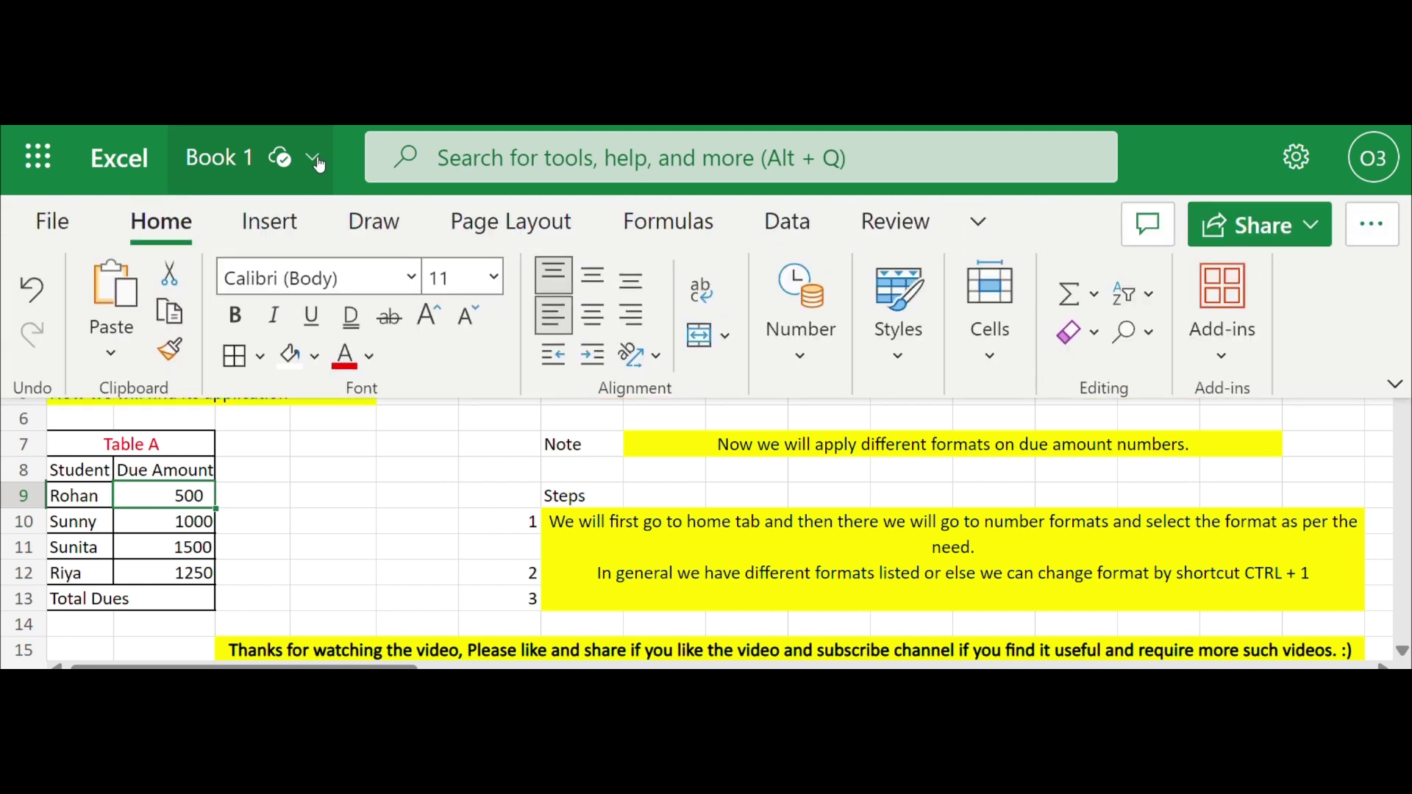
left_click(805, 367)
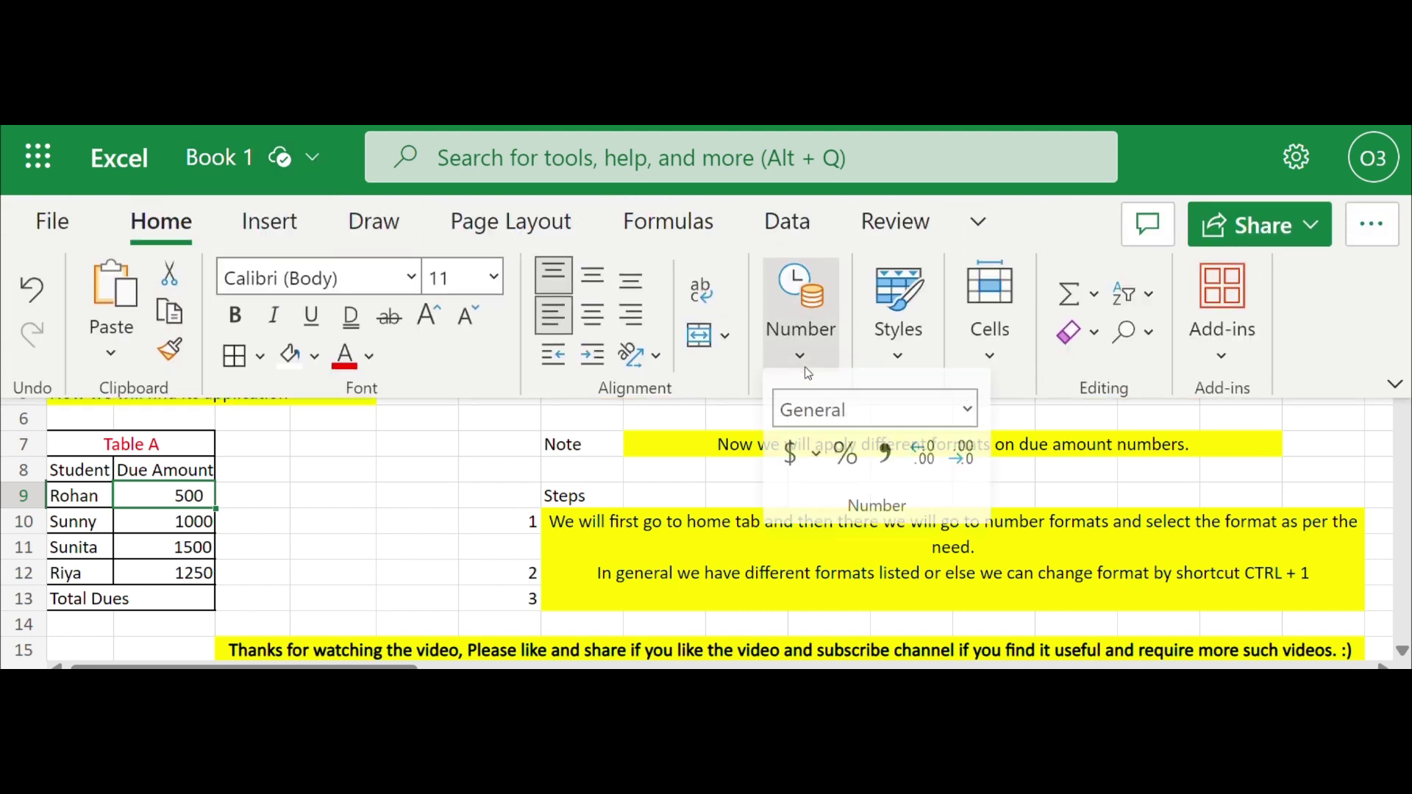
left_click(814, 460)
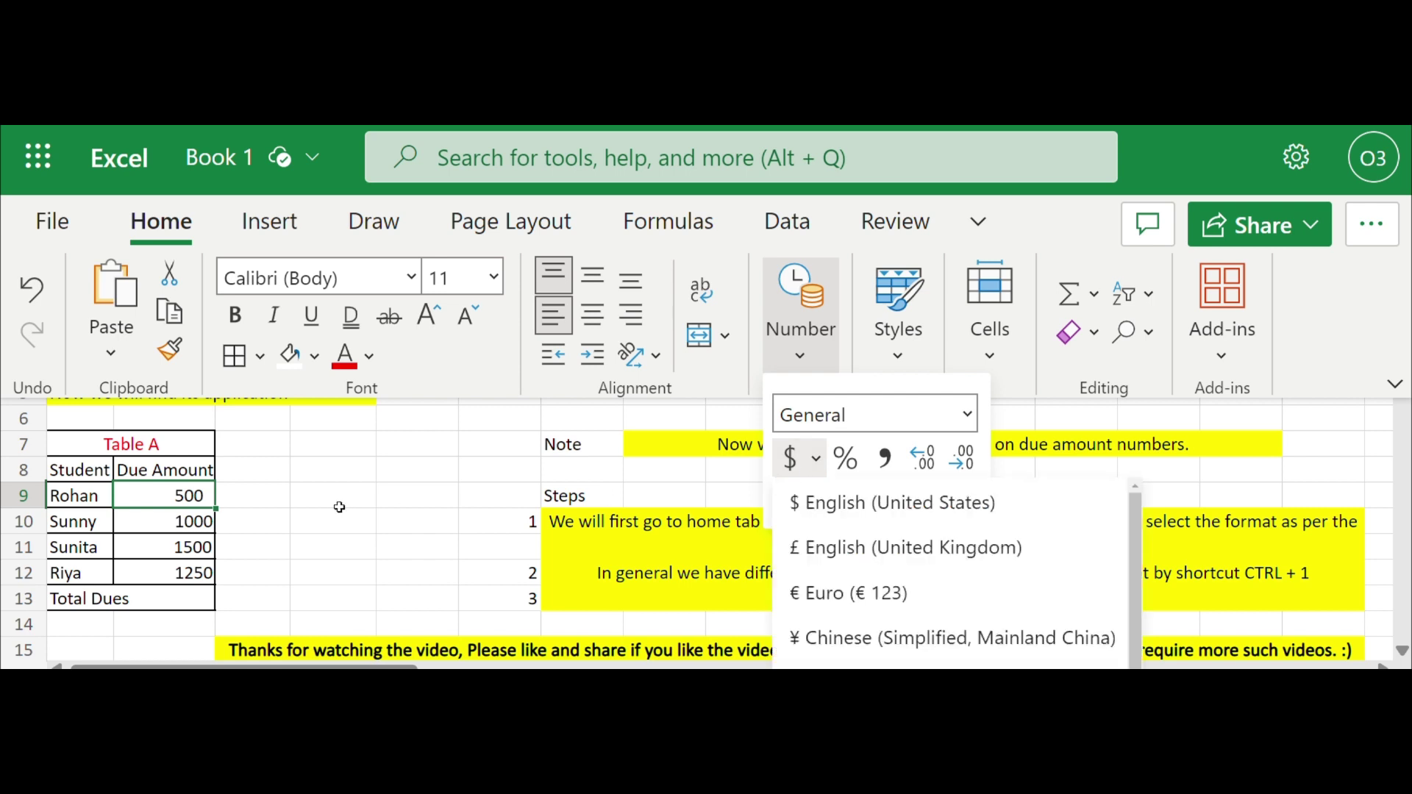
left_click(799, 500)
left_click(156, 525)
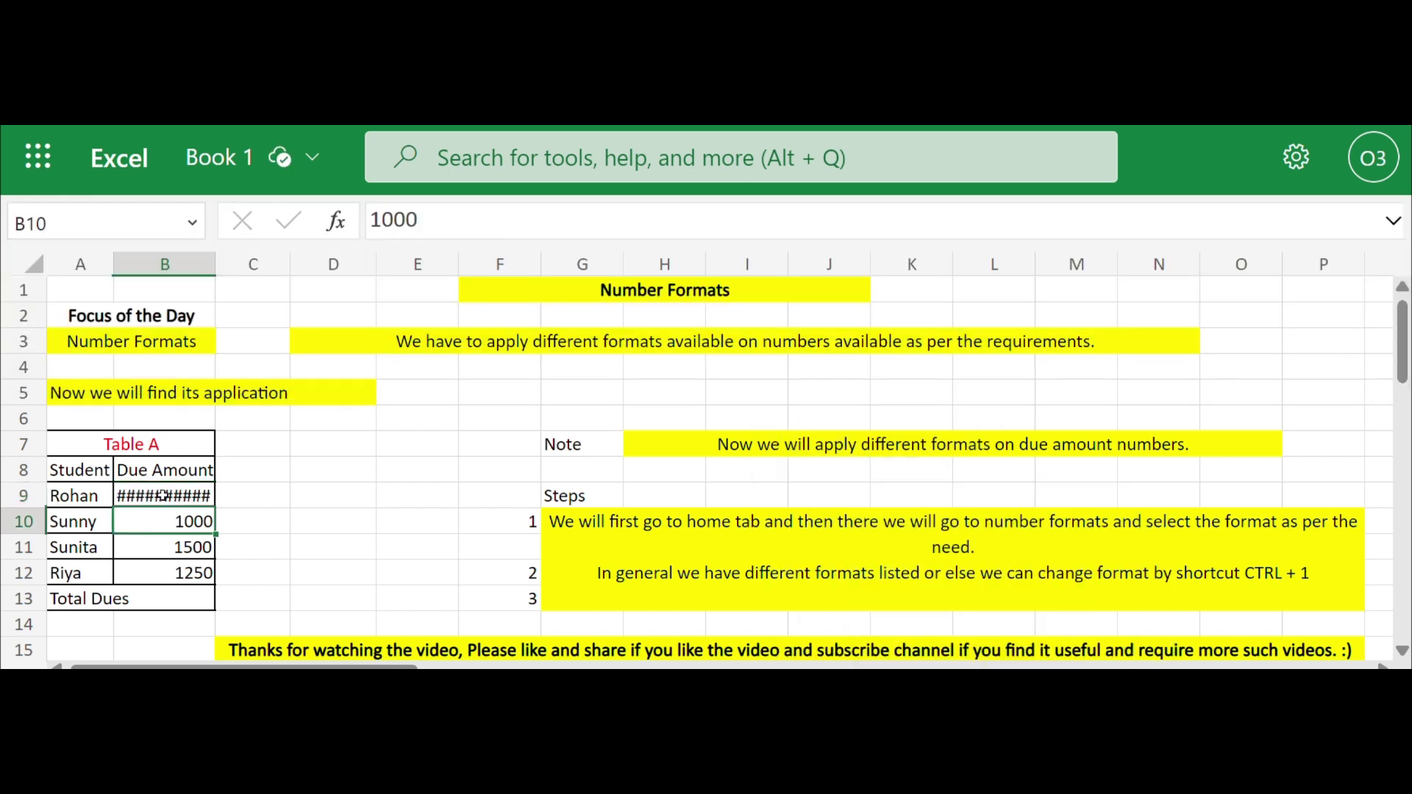
double_click(164, 495)
left_click(204, 515)
left_click(182, 489)
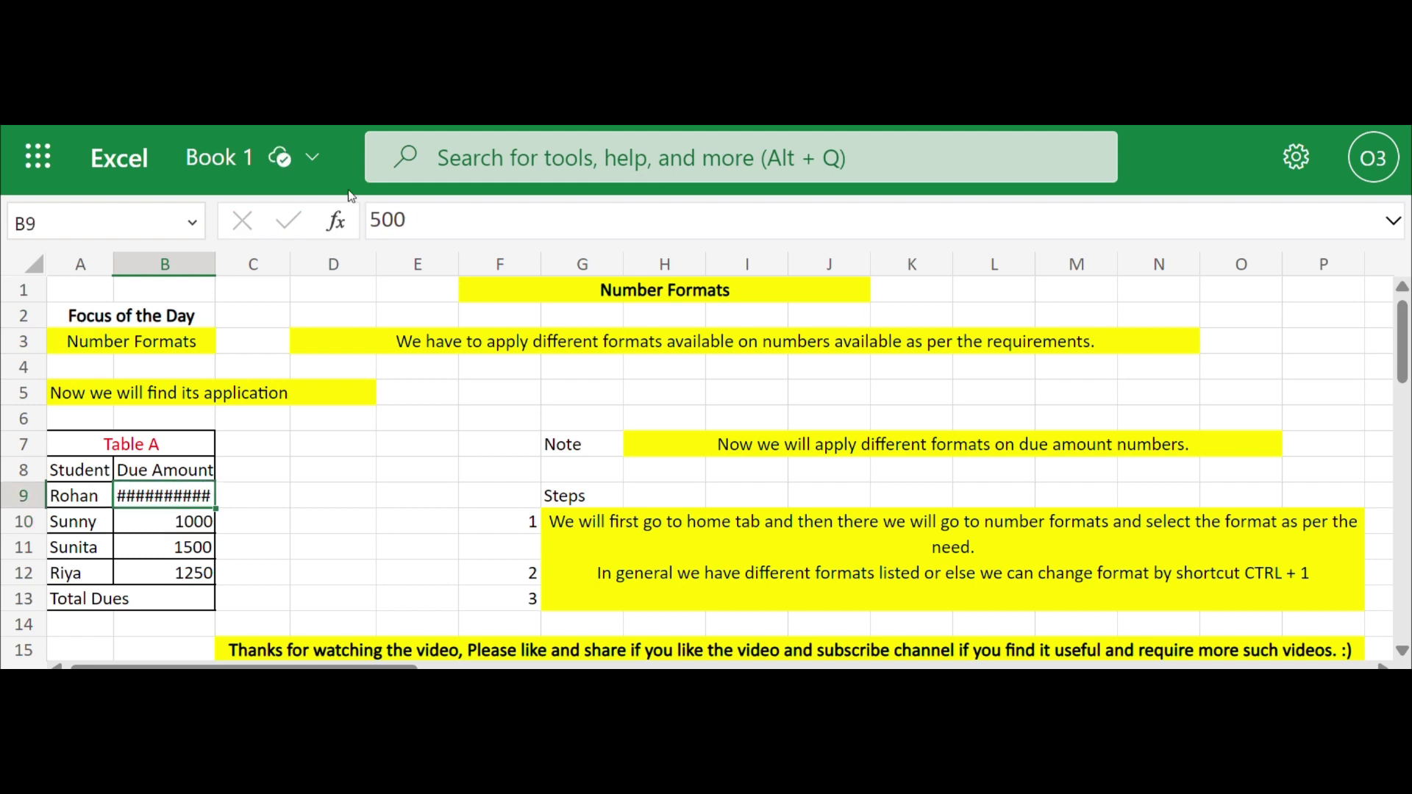
Try to apply the percent style to the first due amount in B9
mouse_move(323, 159)
left_click(802, 354)
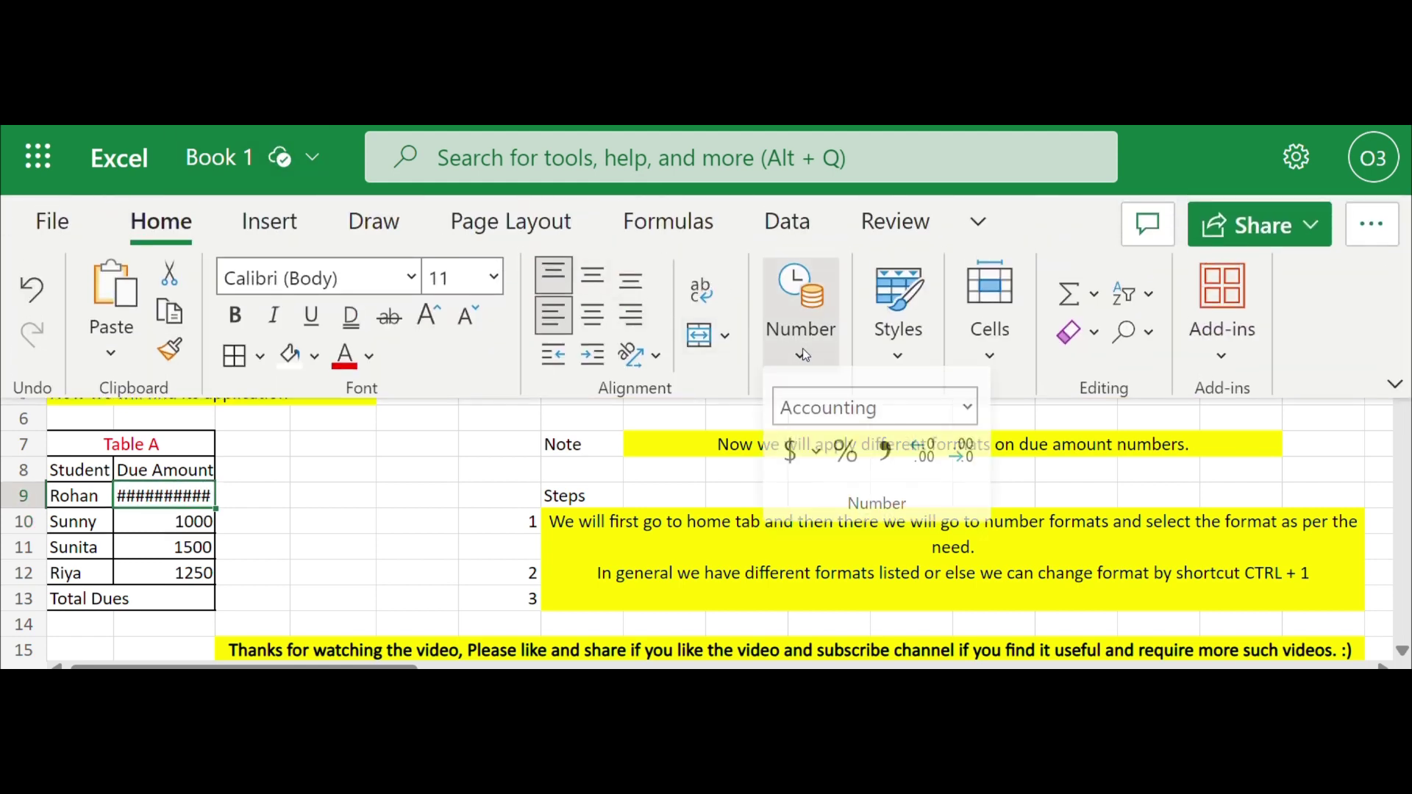
left_click(843, 459)
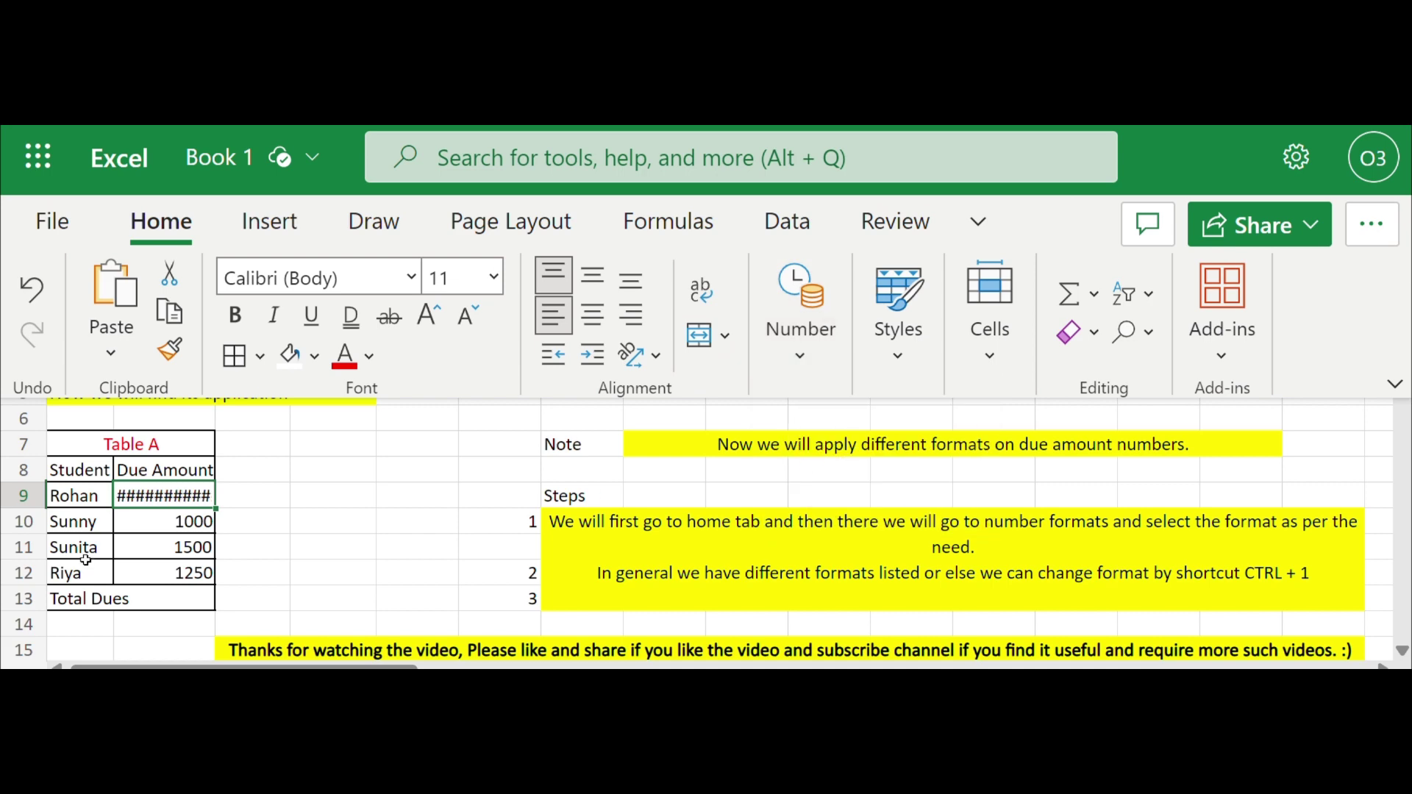
left_click(166, 529)
Apply the comma style to the third due amount in B11
left_click(183, 547)
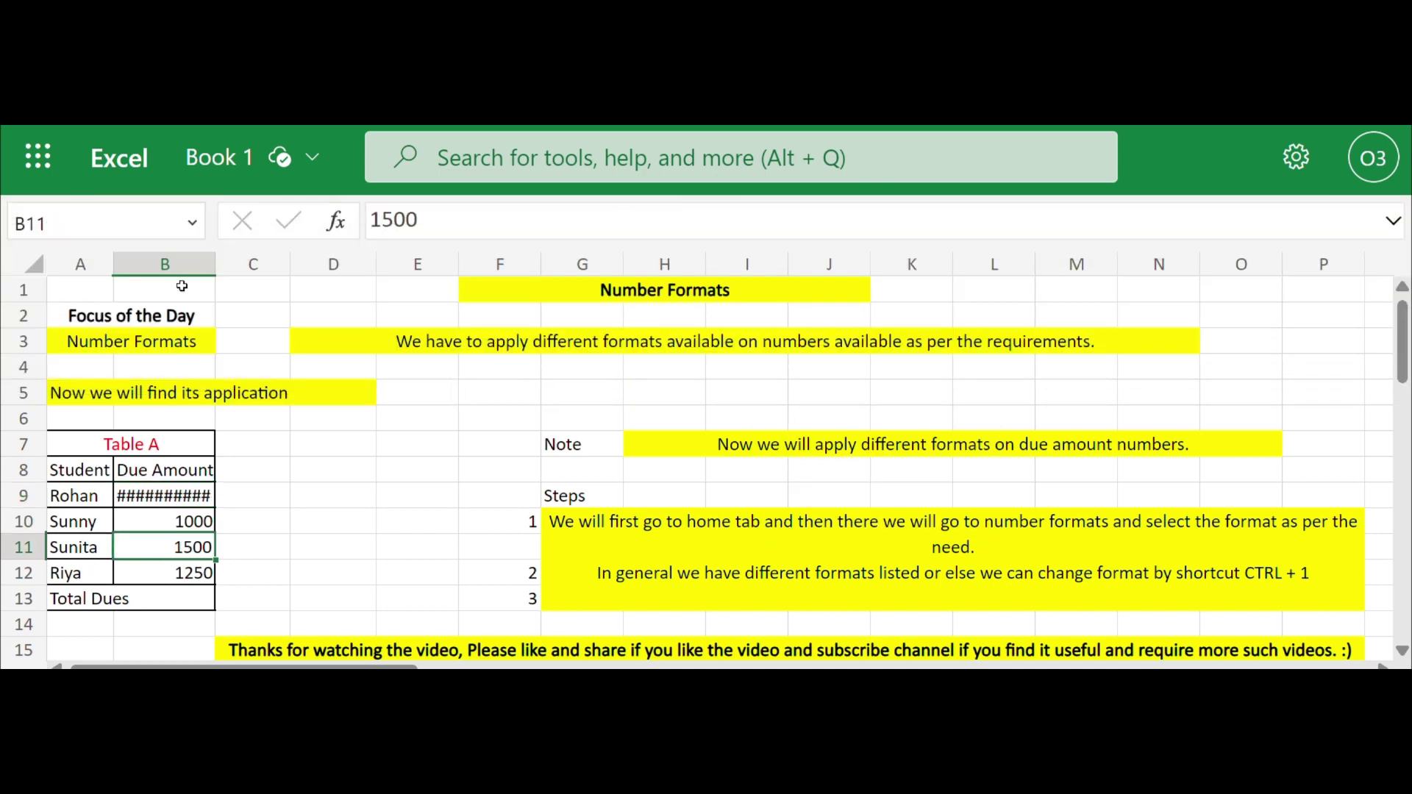
mouse_move(324, 159)
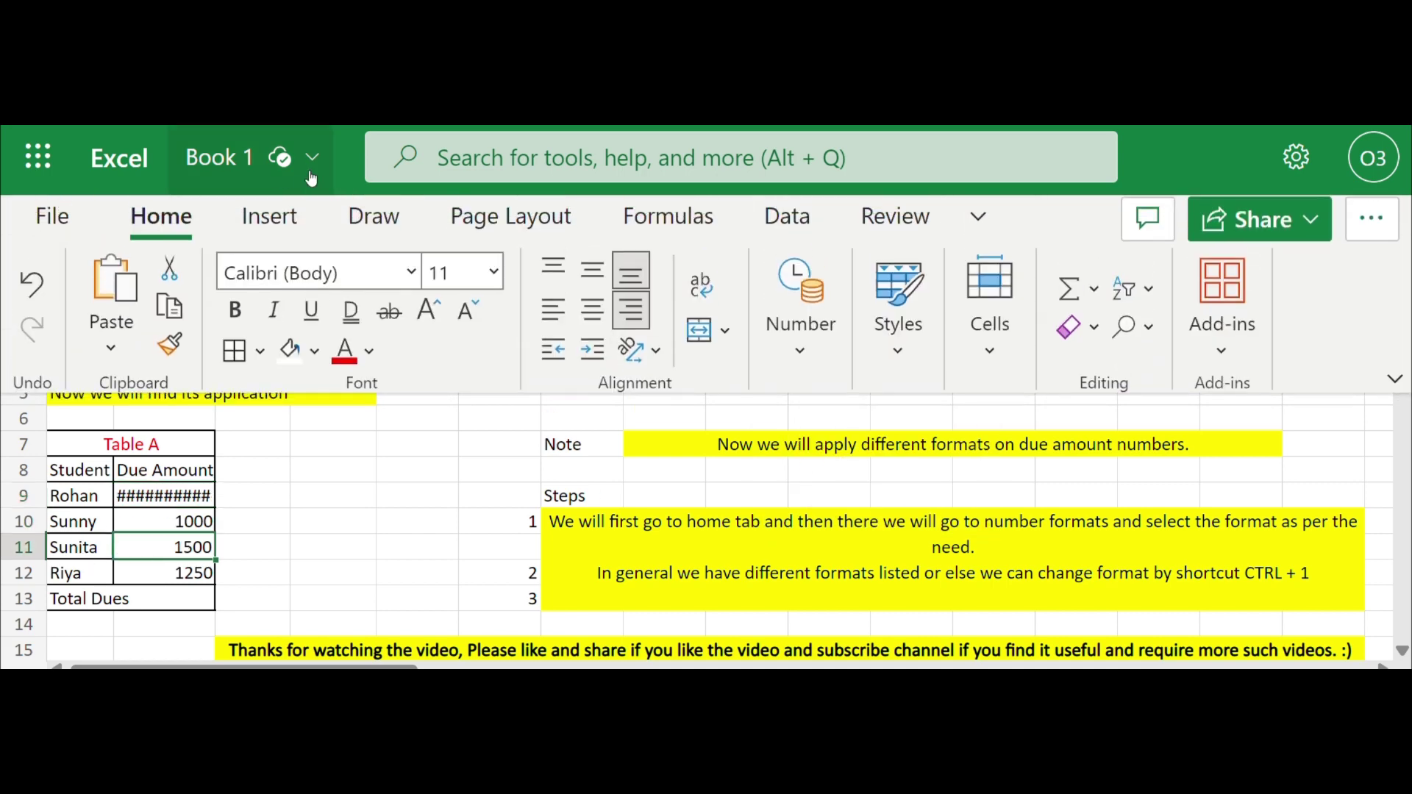
left_click(801, 352)
left_click(886, 458)
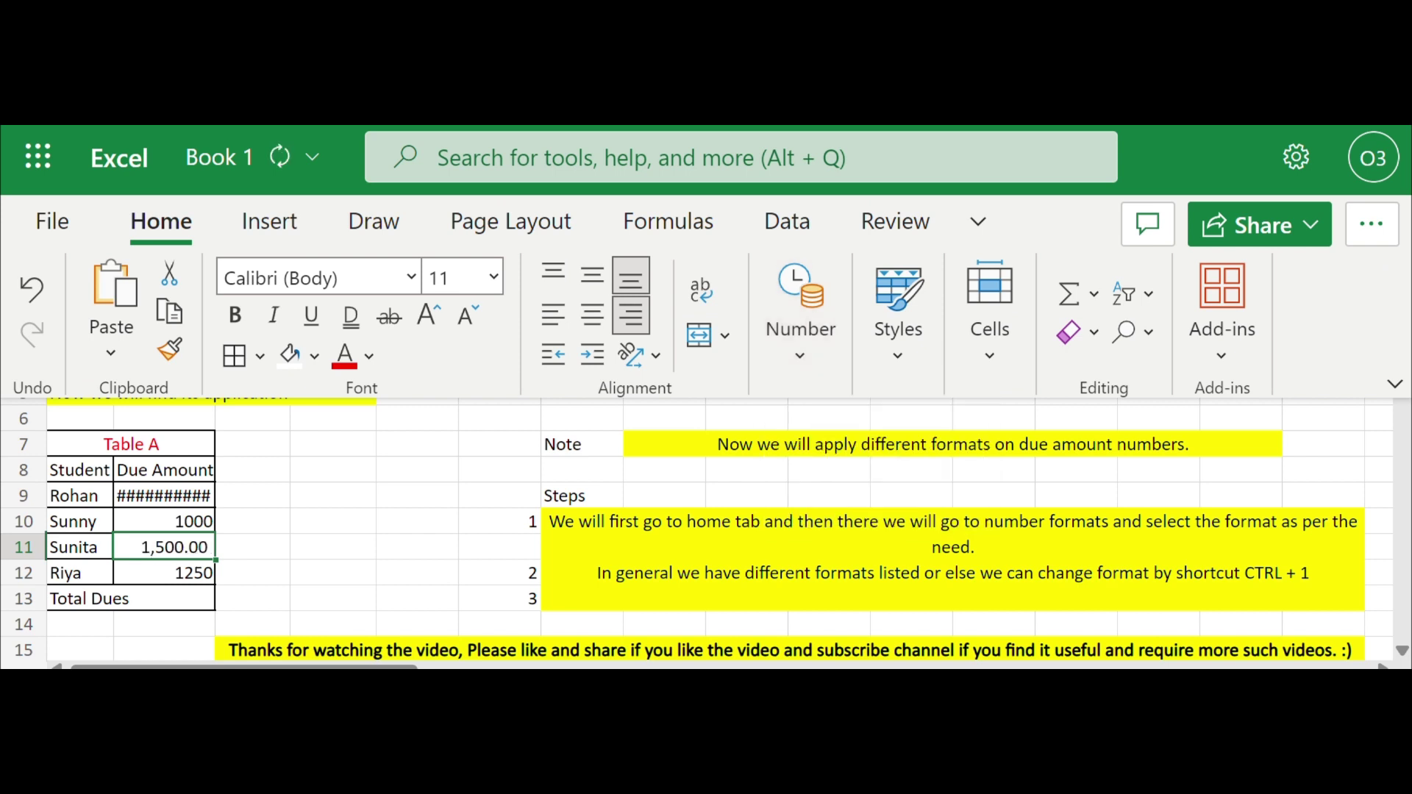
Try to decrease the decimal places of the fourth due amount in B12
left_click(198, 568)
mouse_move(333, 177)
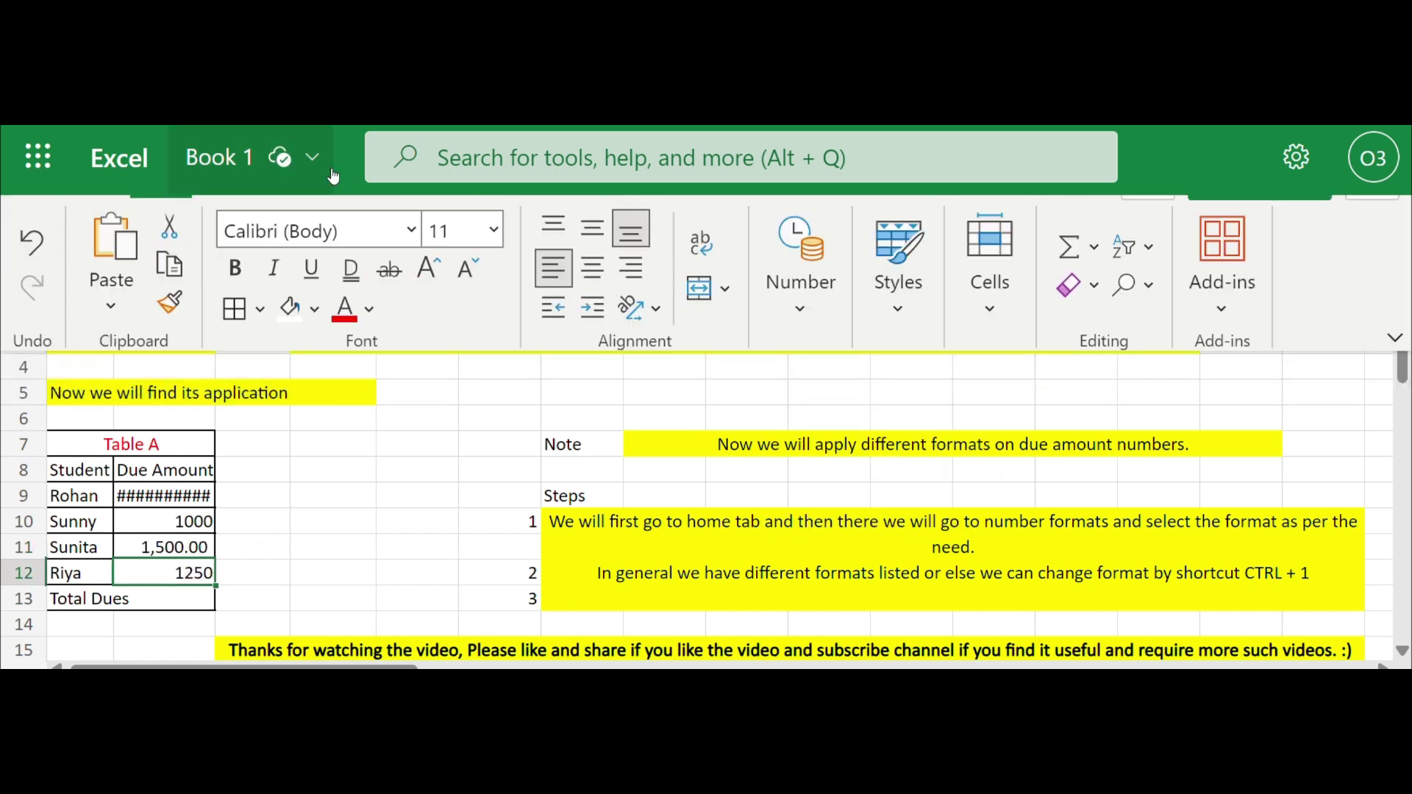
left_click(834, 352)
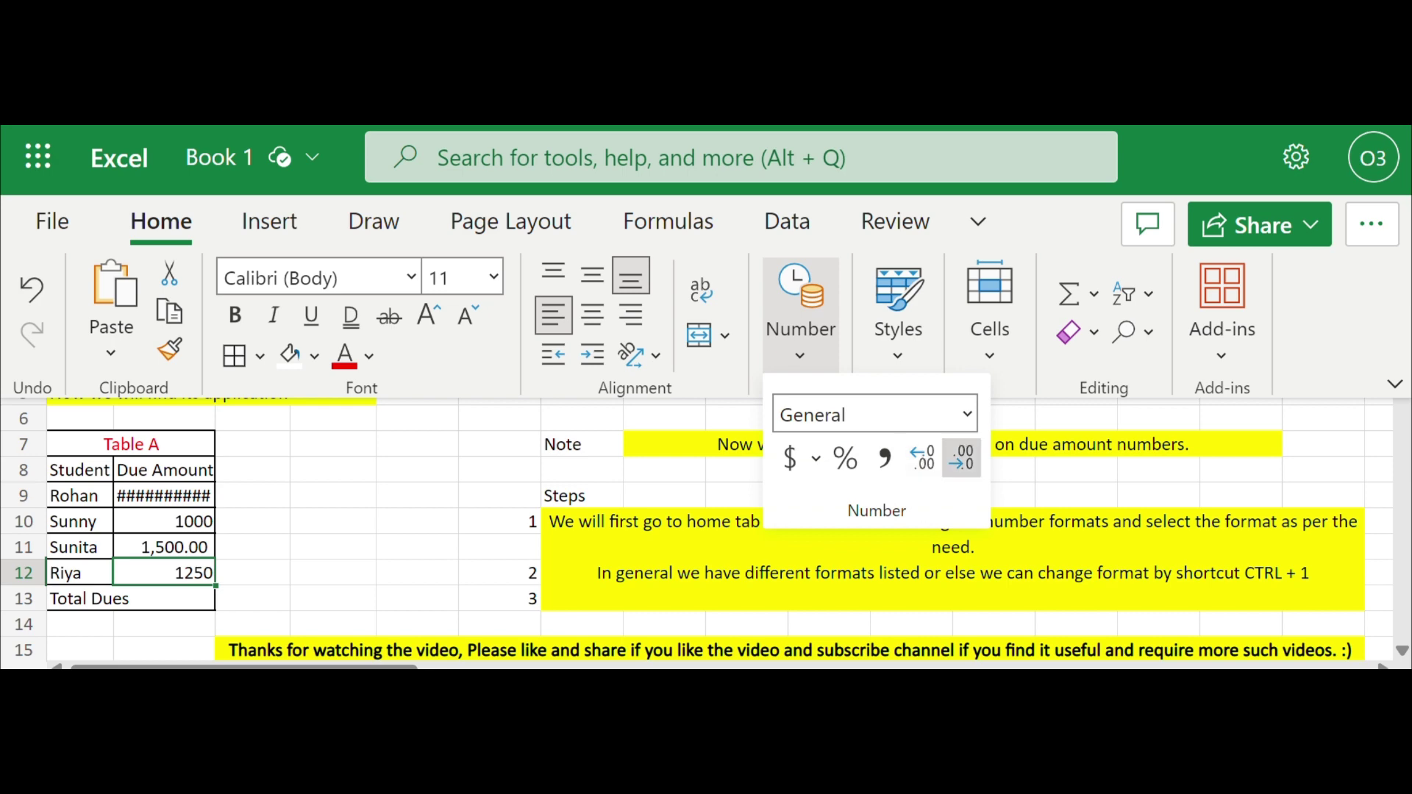
left_click(961, 458)
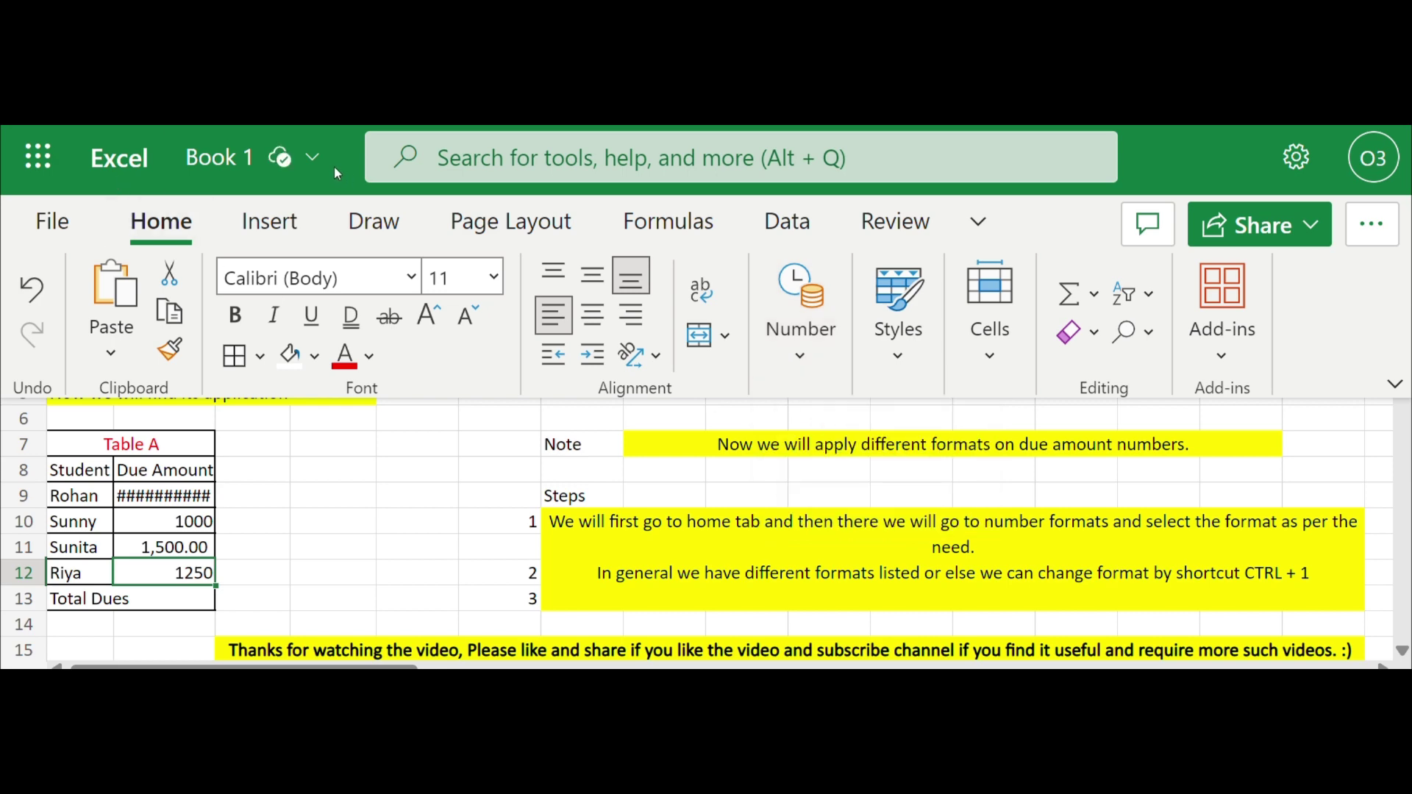
left_click(312, 157)
left_click(806, 364)
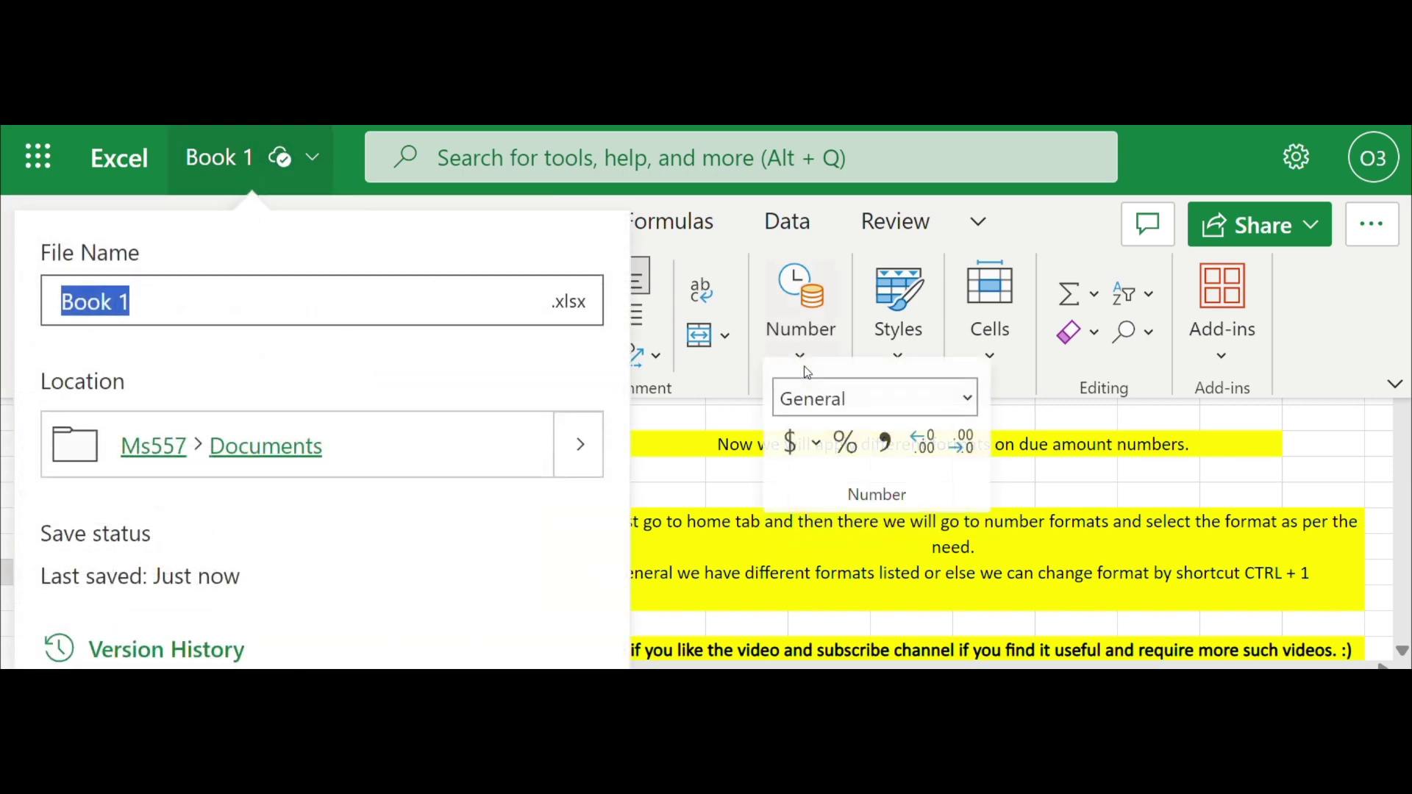
left_click(947, 459)
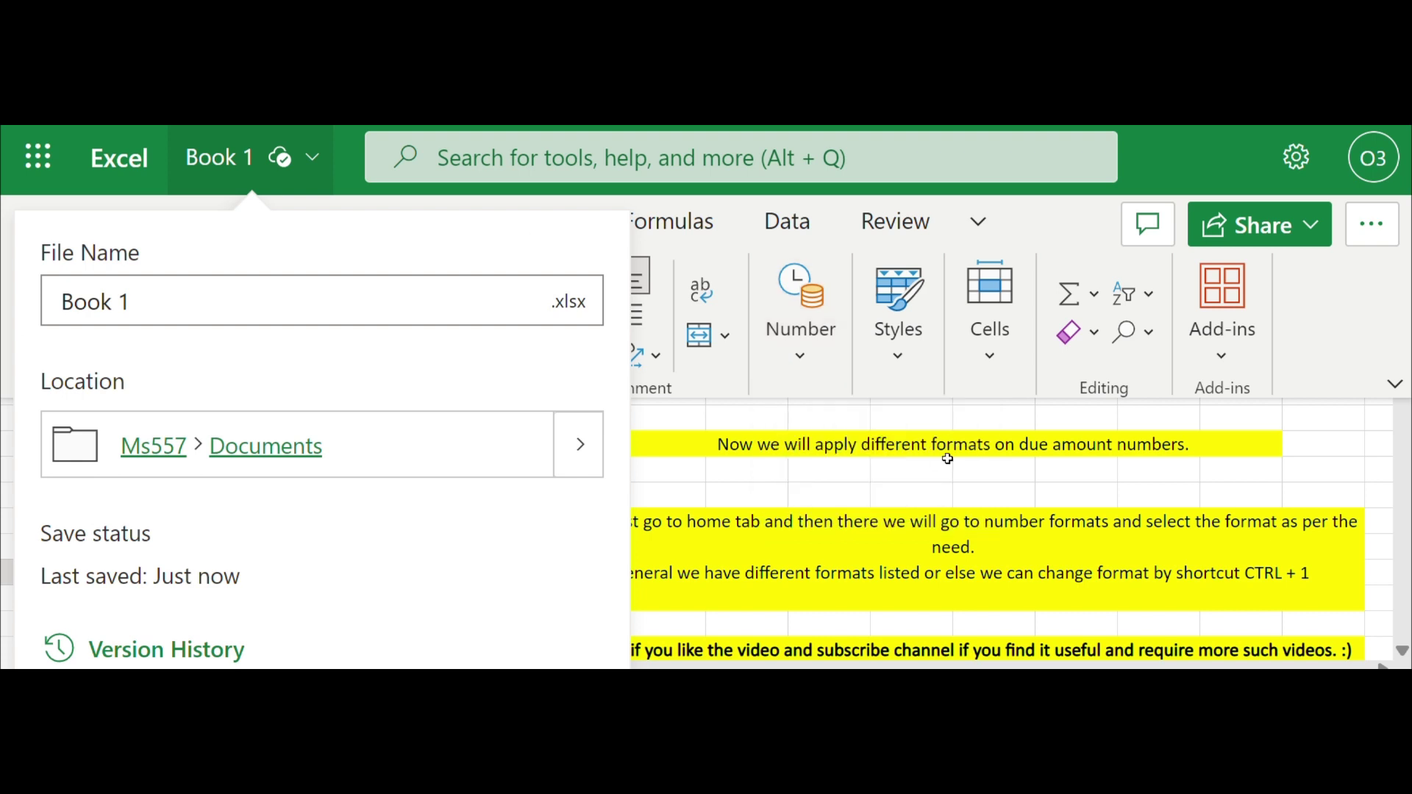
left_click(809, 360)
left_click(962, 458)
left_click(832, 502)
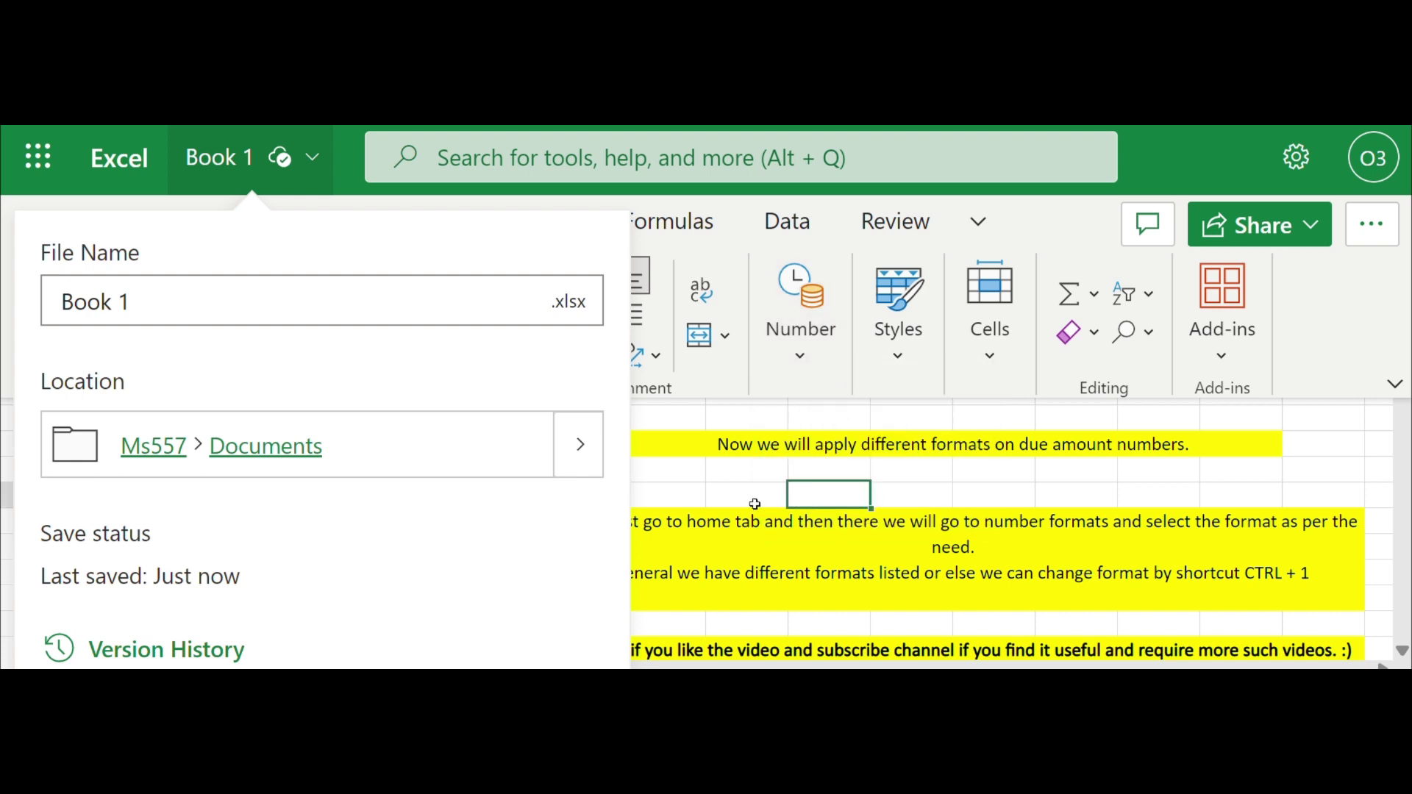
left_click(308, 163)
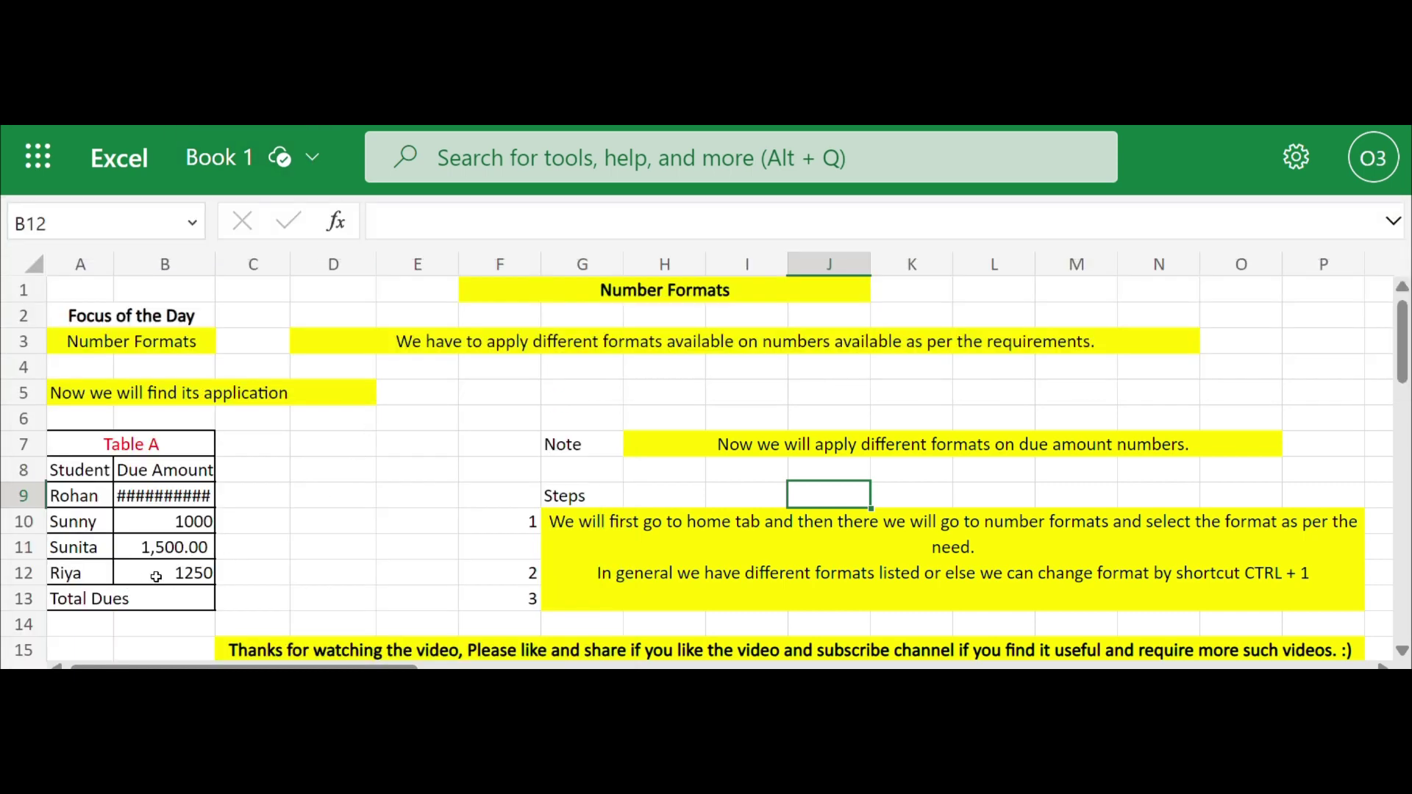
Reselect the fourth due amount in B12 and retry removing a decimal place from it
left_click(156, 578)
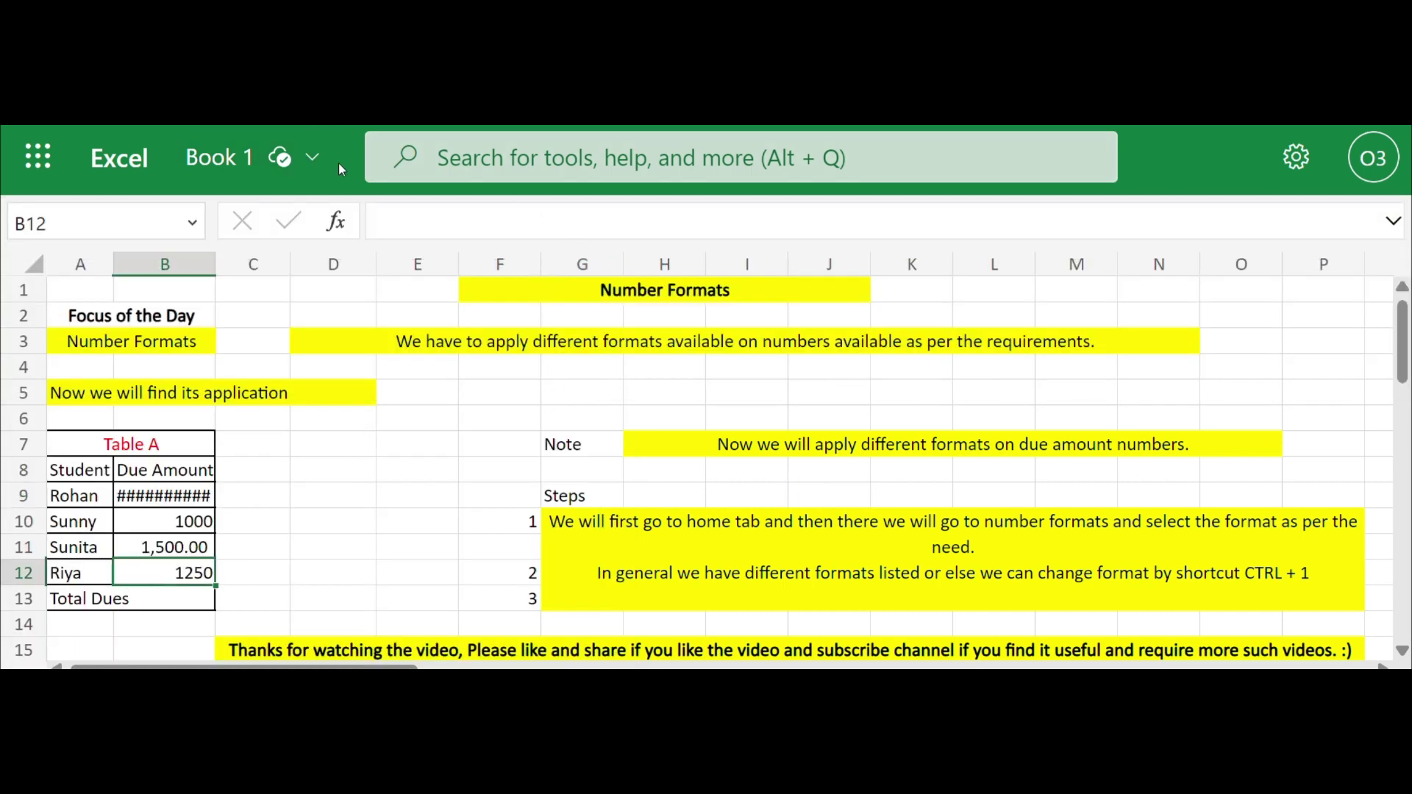
left_click(319, 171)
left_click(318, 170)
left_click(313, 178)
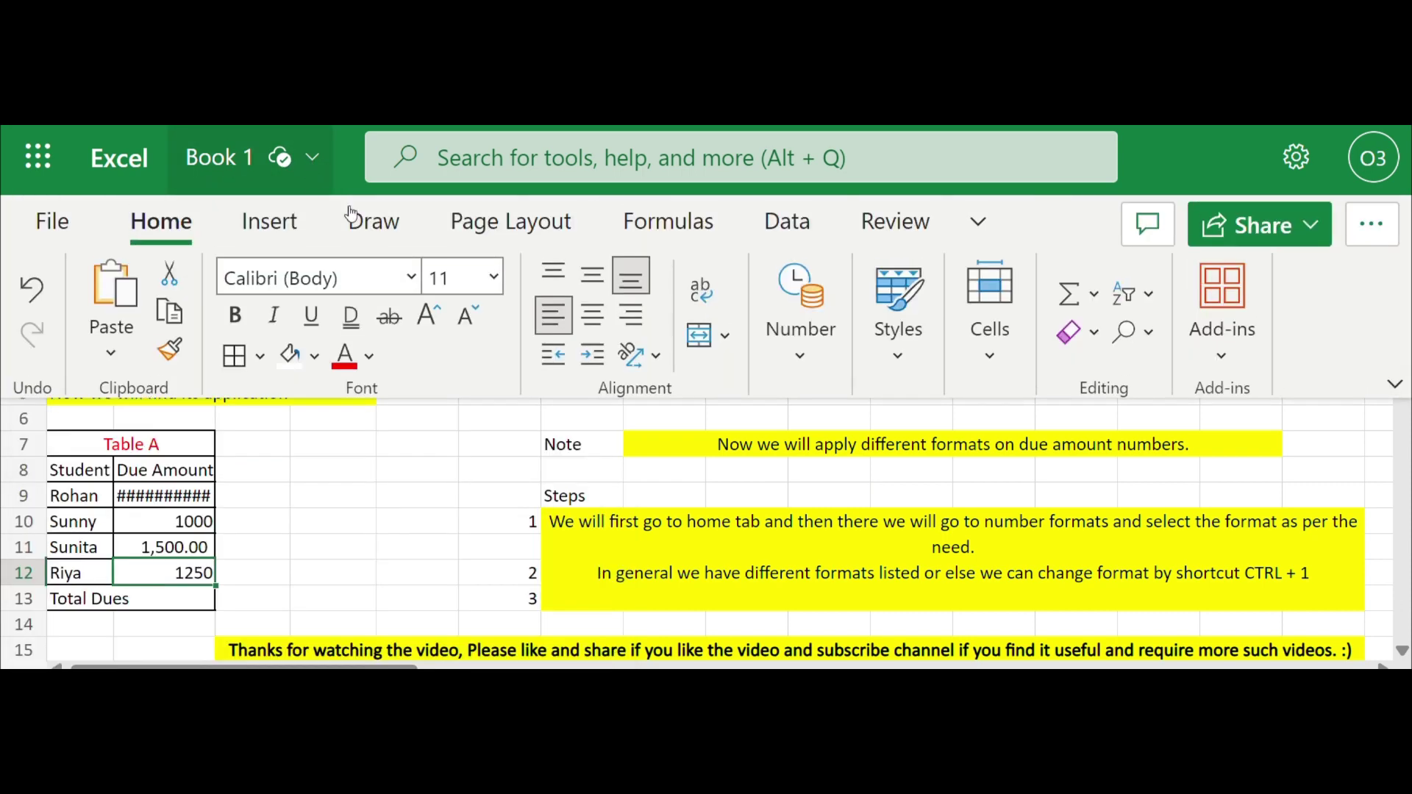
left_click(816, 356)
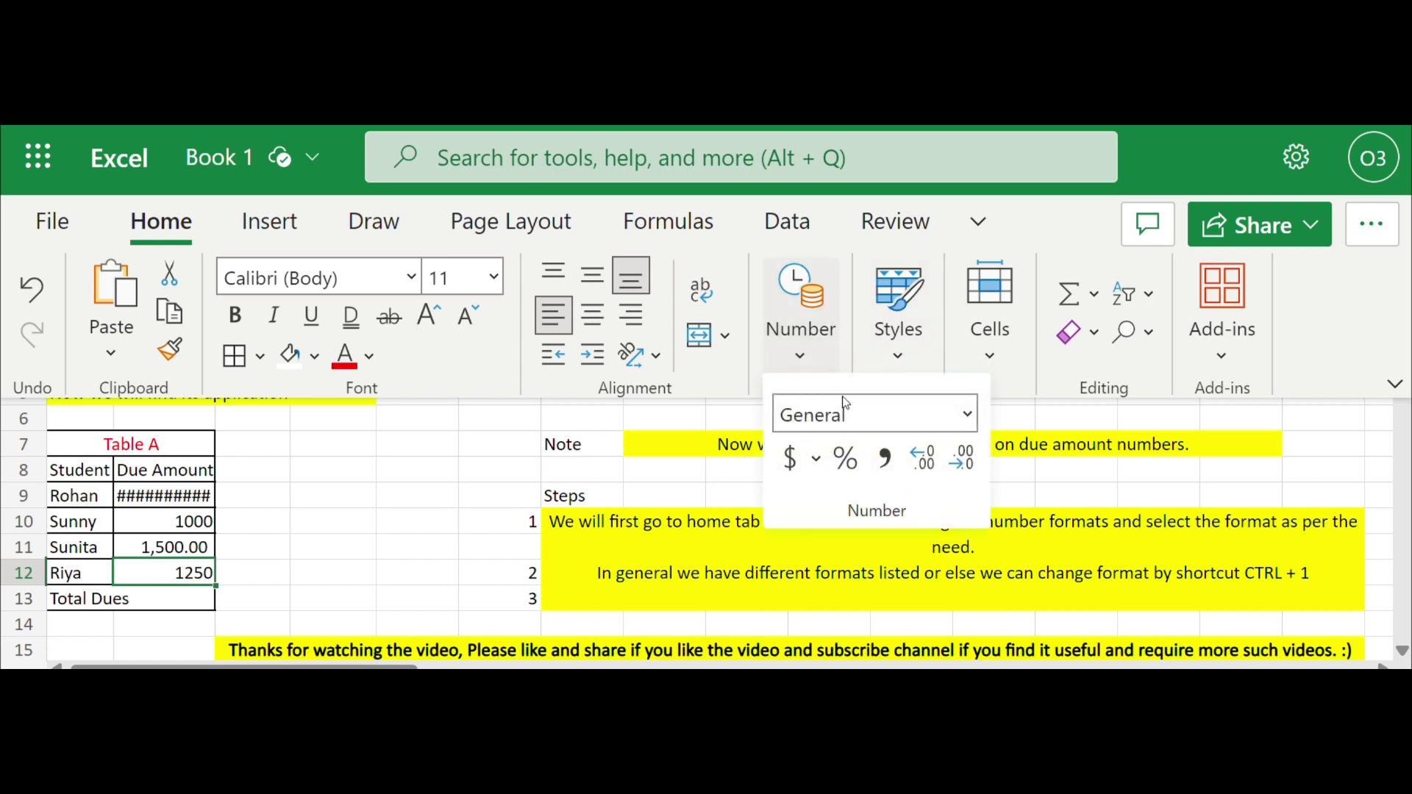
left_click(961, 468)
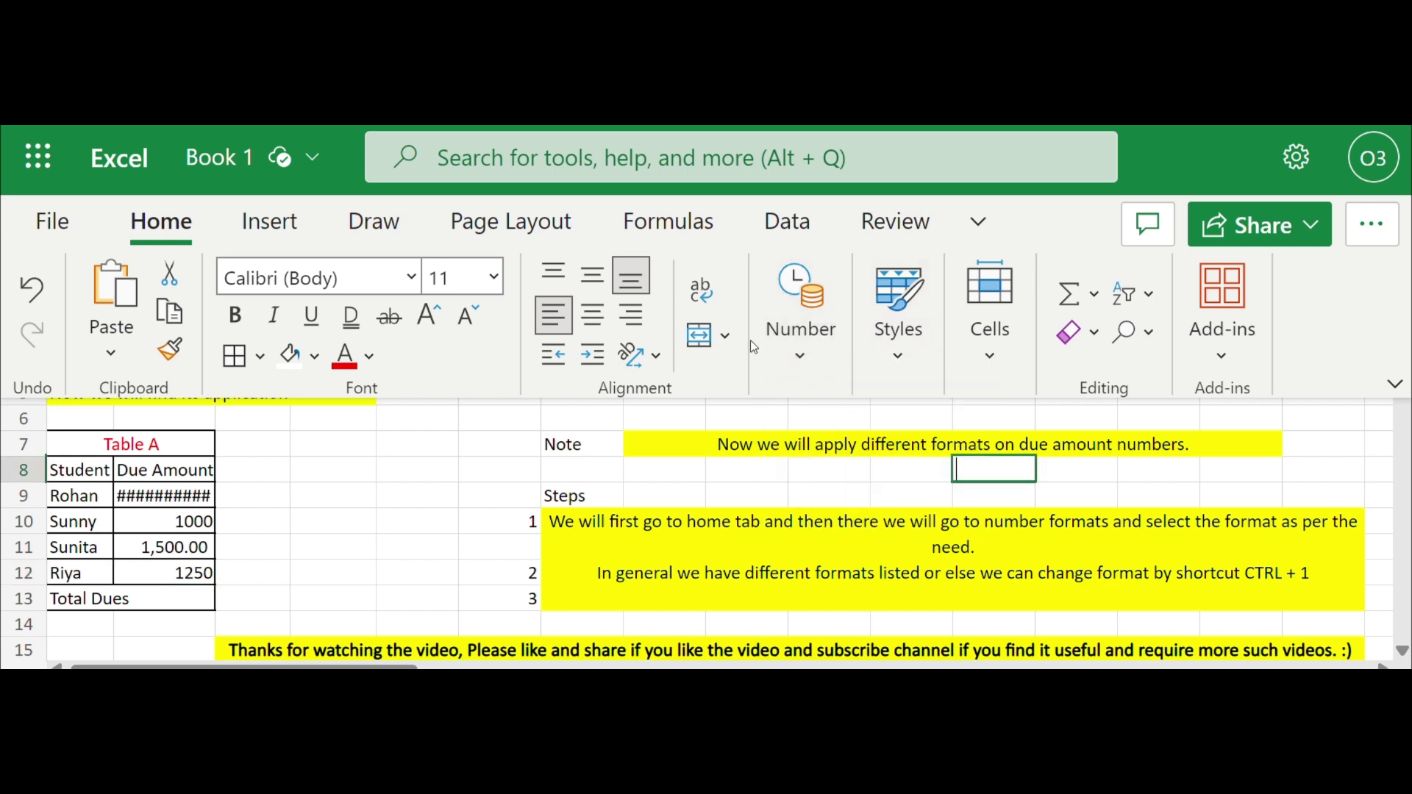
Increase the decimal places of the fourth due amount in B12, and leave the cell
left_click(659, 464)
left_click(173, 575)
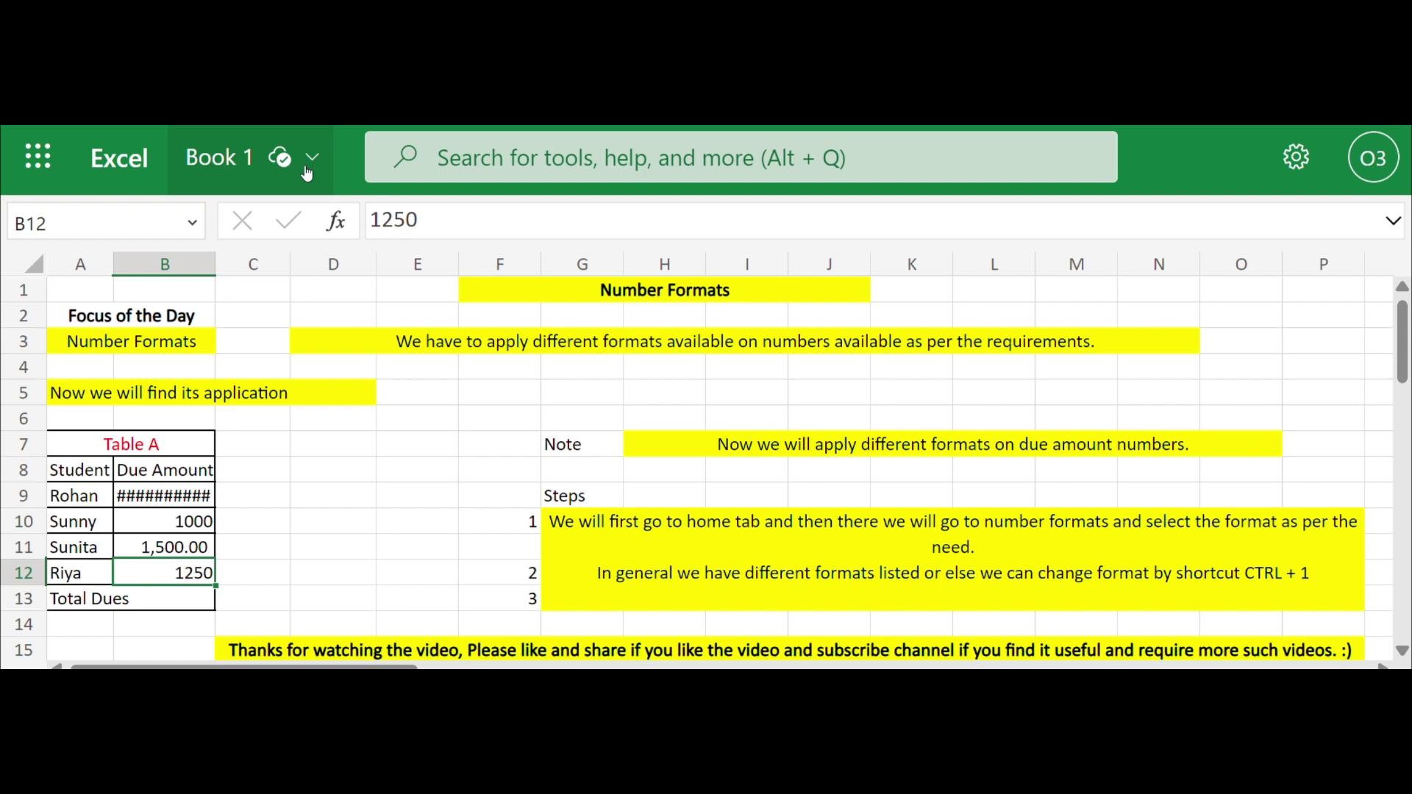
mouse_move(319, 184)
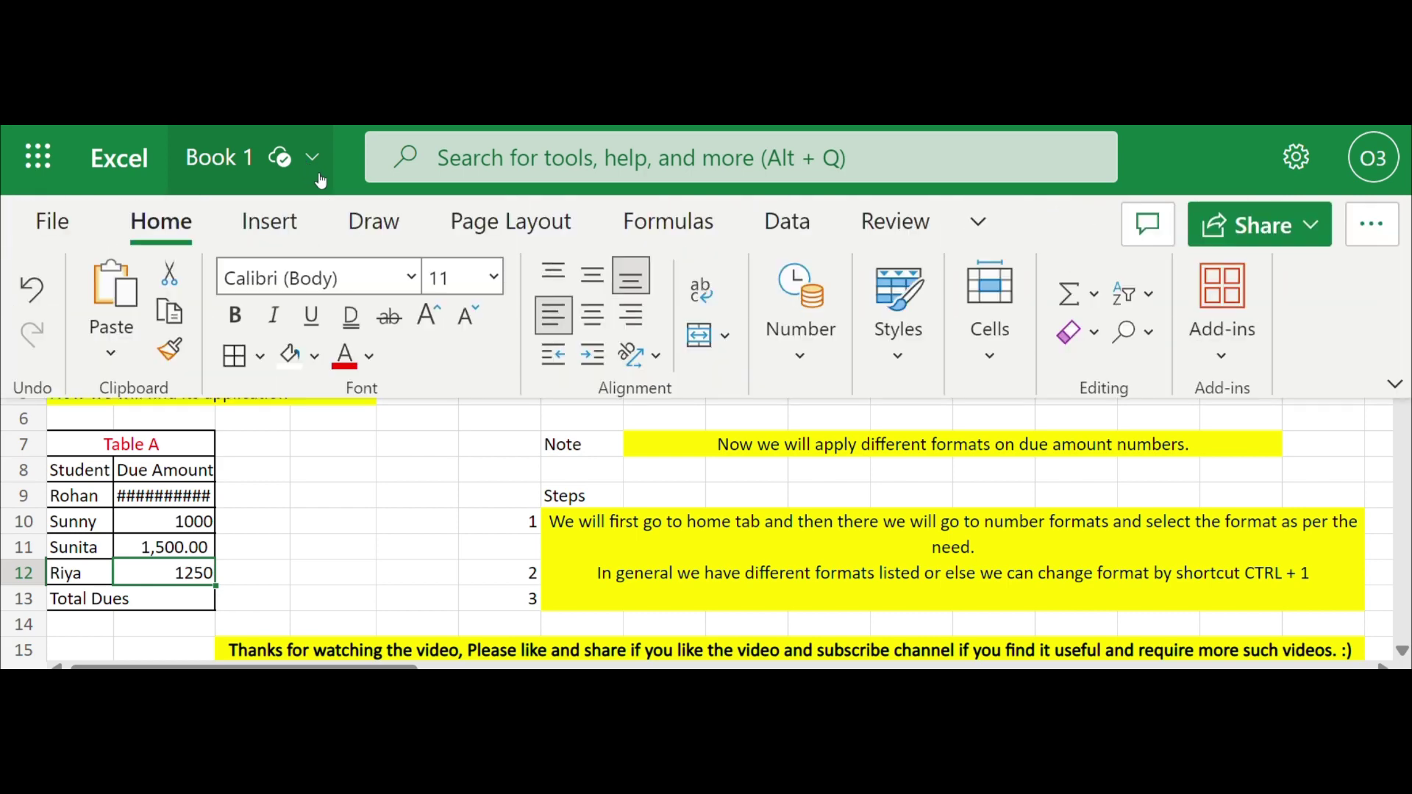
left_click(818, 372)
left_click(920, 458)
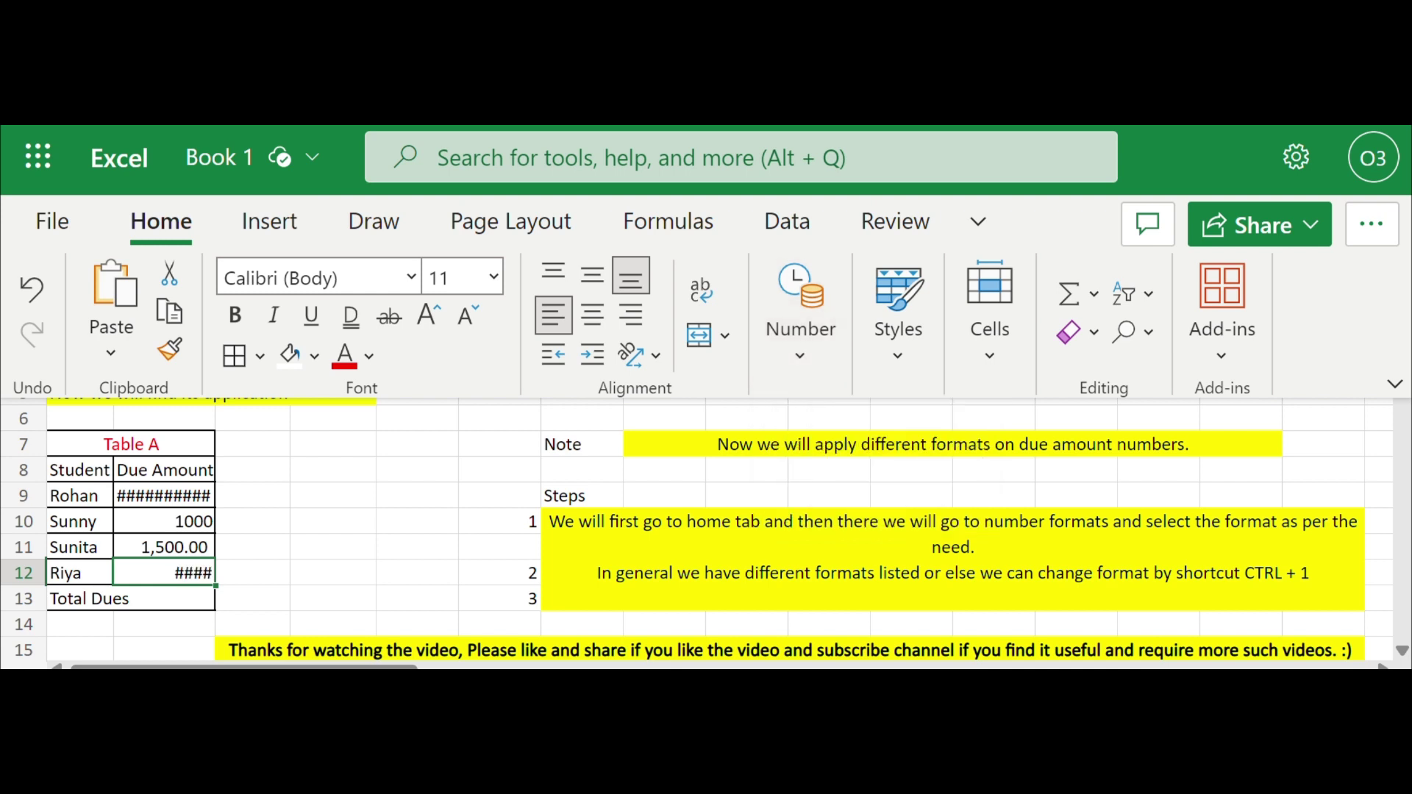
left_click(925, 449)
left_click(193, 572)
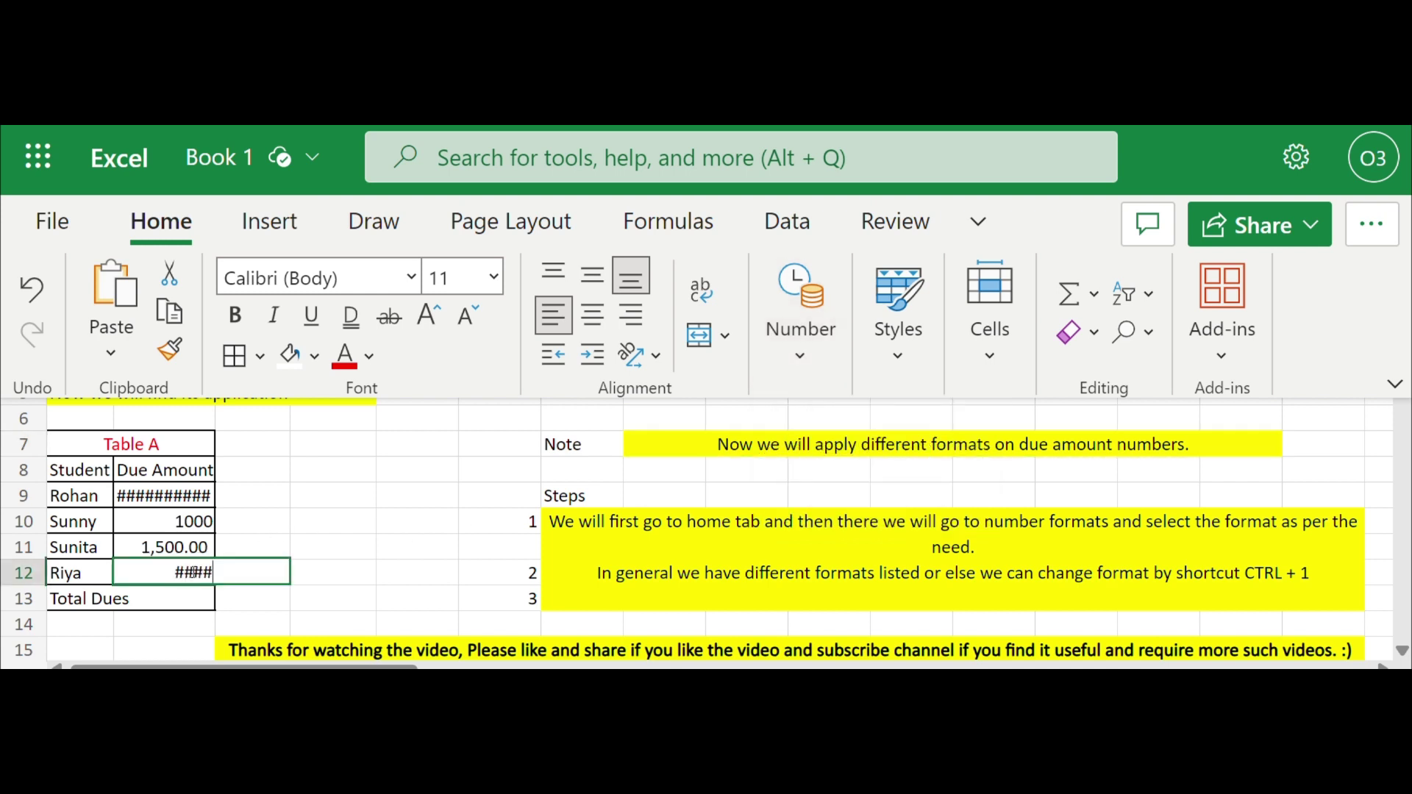
left_click(255, 522)
Open the number format settings for the due amounts in B9:B12 and examine the format categories from Custom up to General
left_click_drag(168, 488, 160, 567)
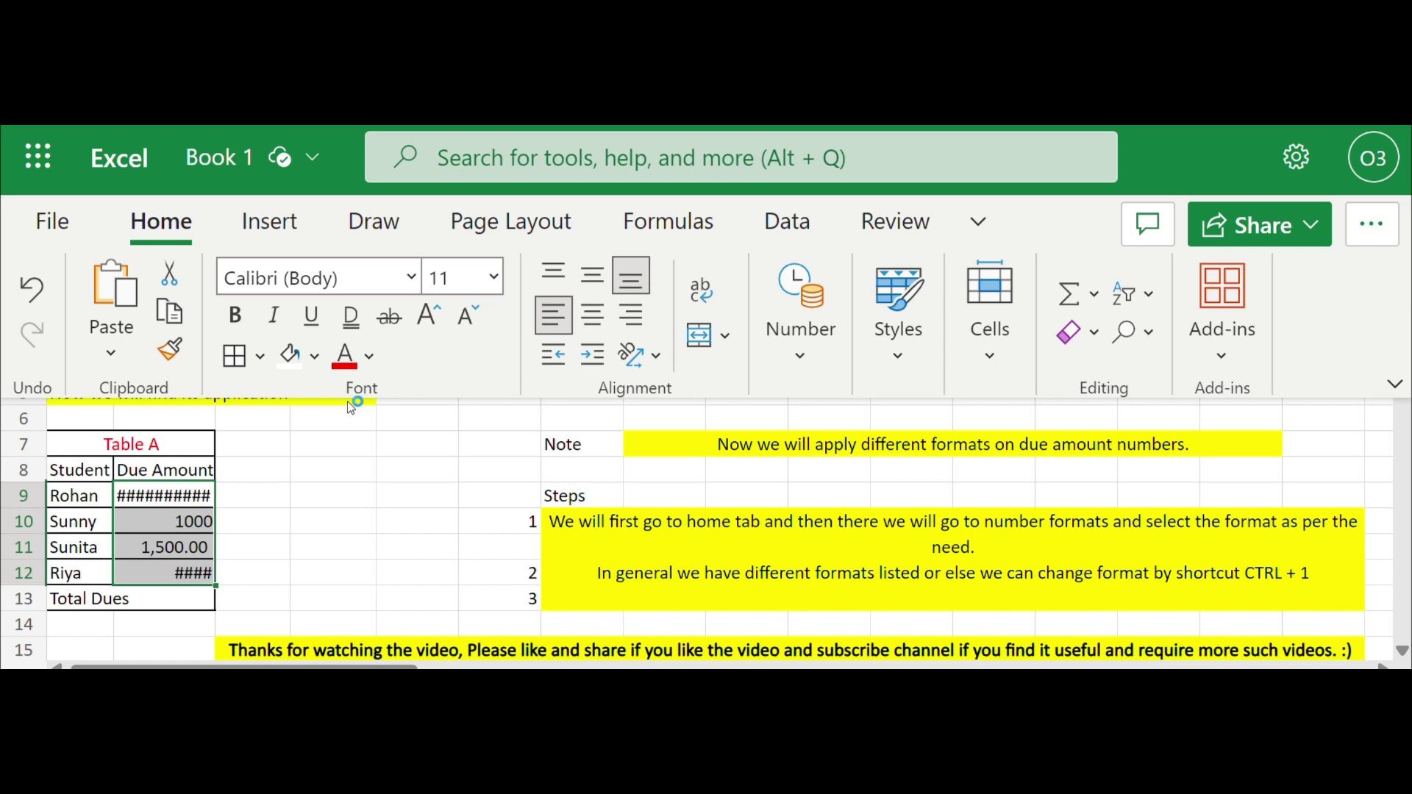
key("ctrl+1")
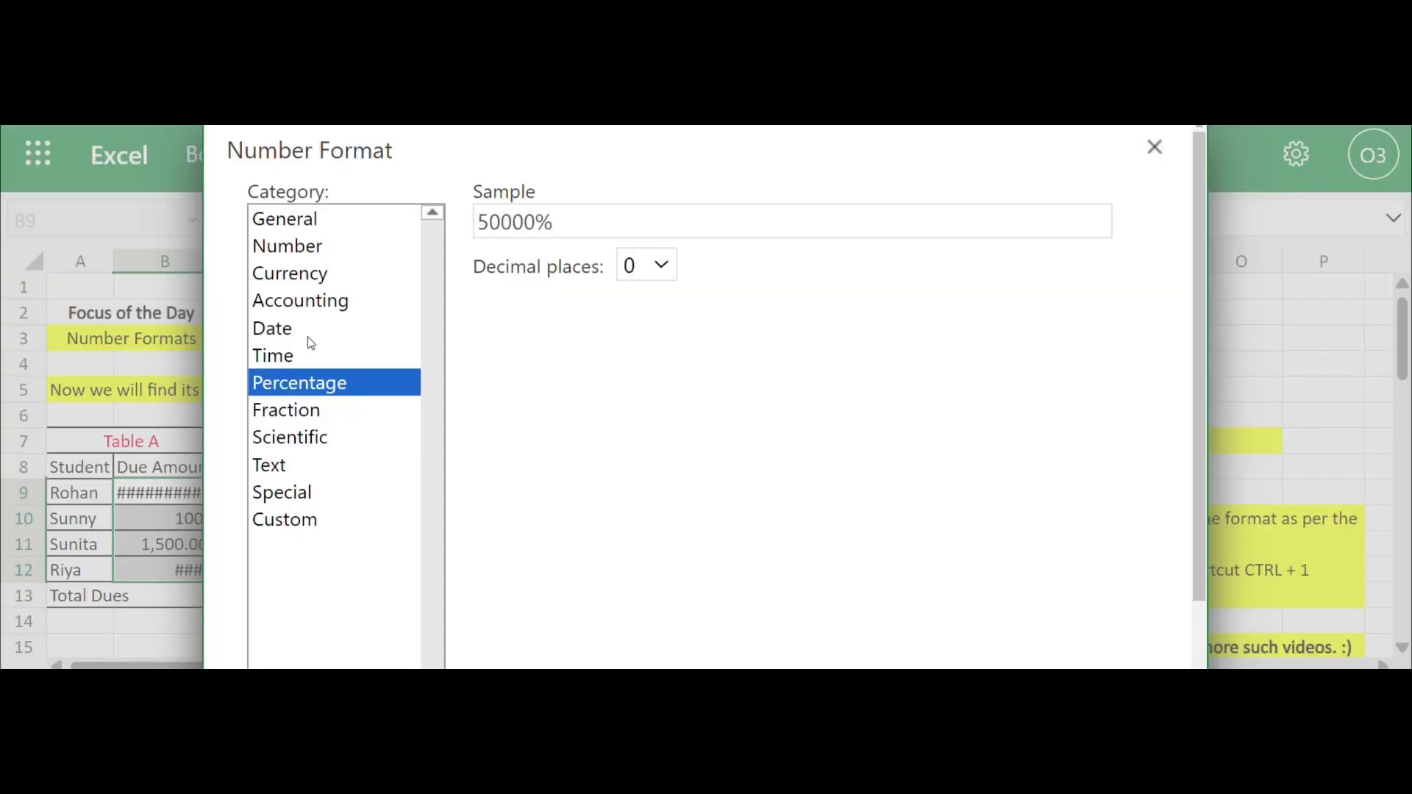
left_click(290, 523)
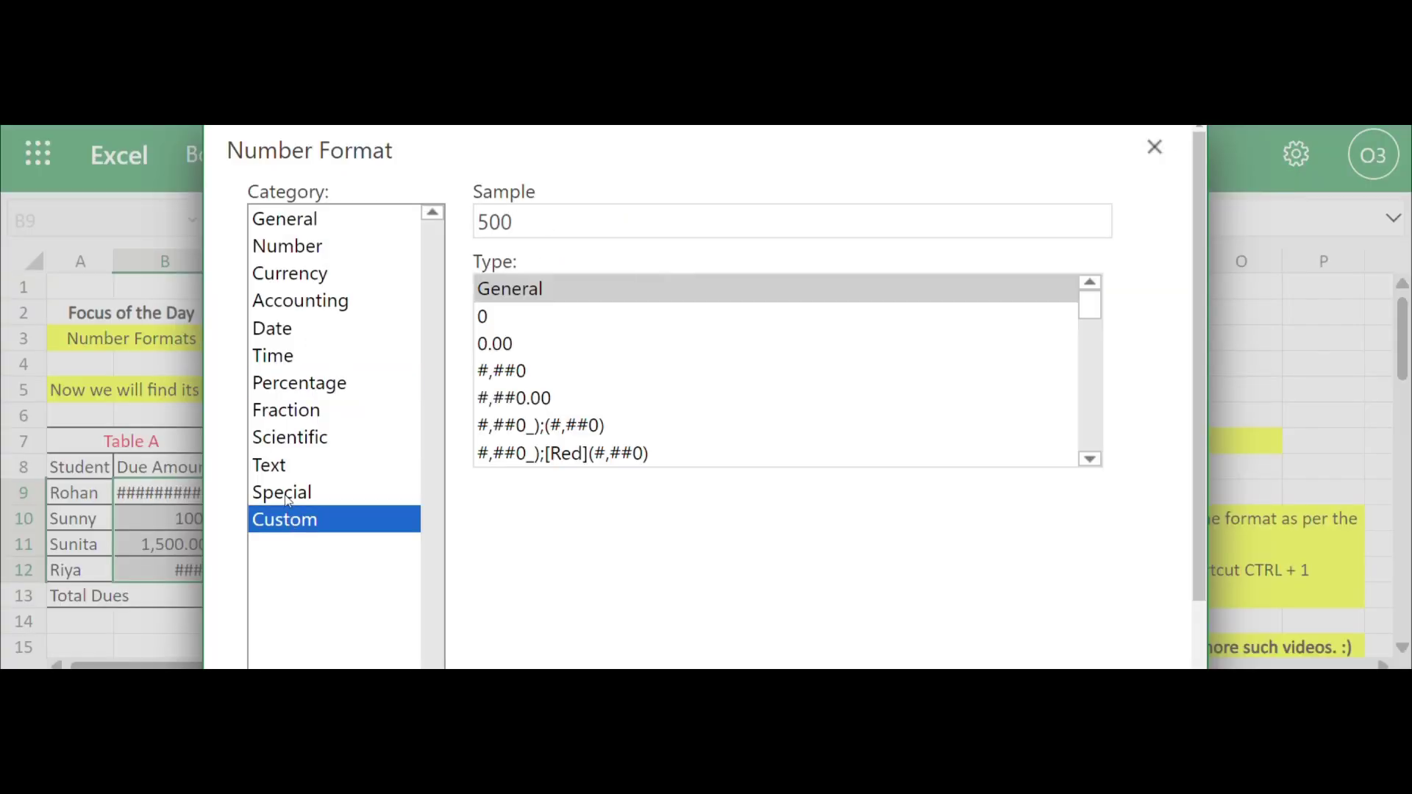
left_click(287, 498)
left_click(277, 465)
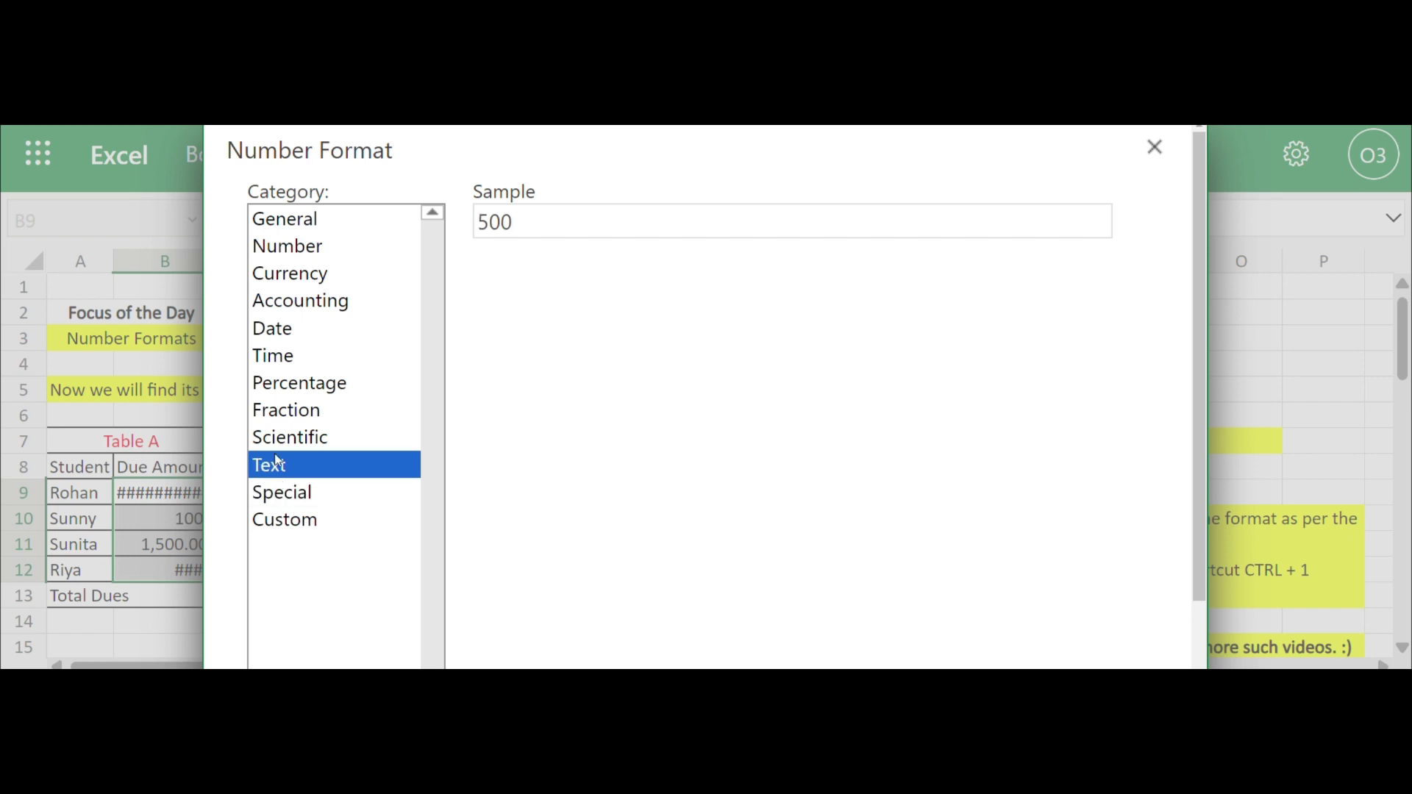
left_click(276, 426)
left_click(277, 412)
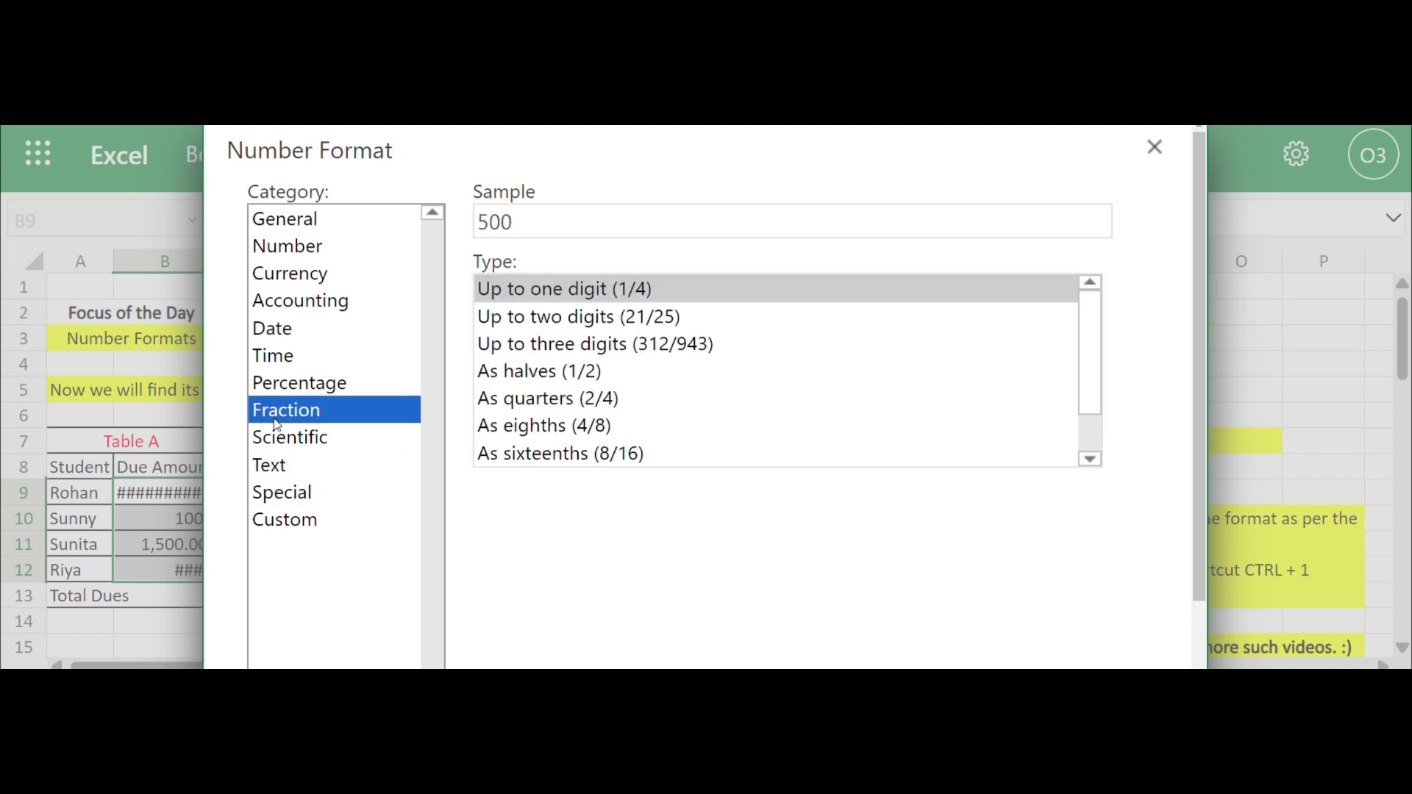
left_click(278, 386)
left_click(273, 361)
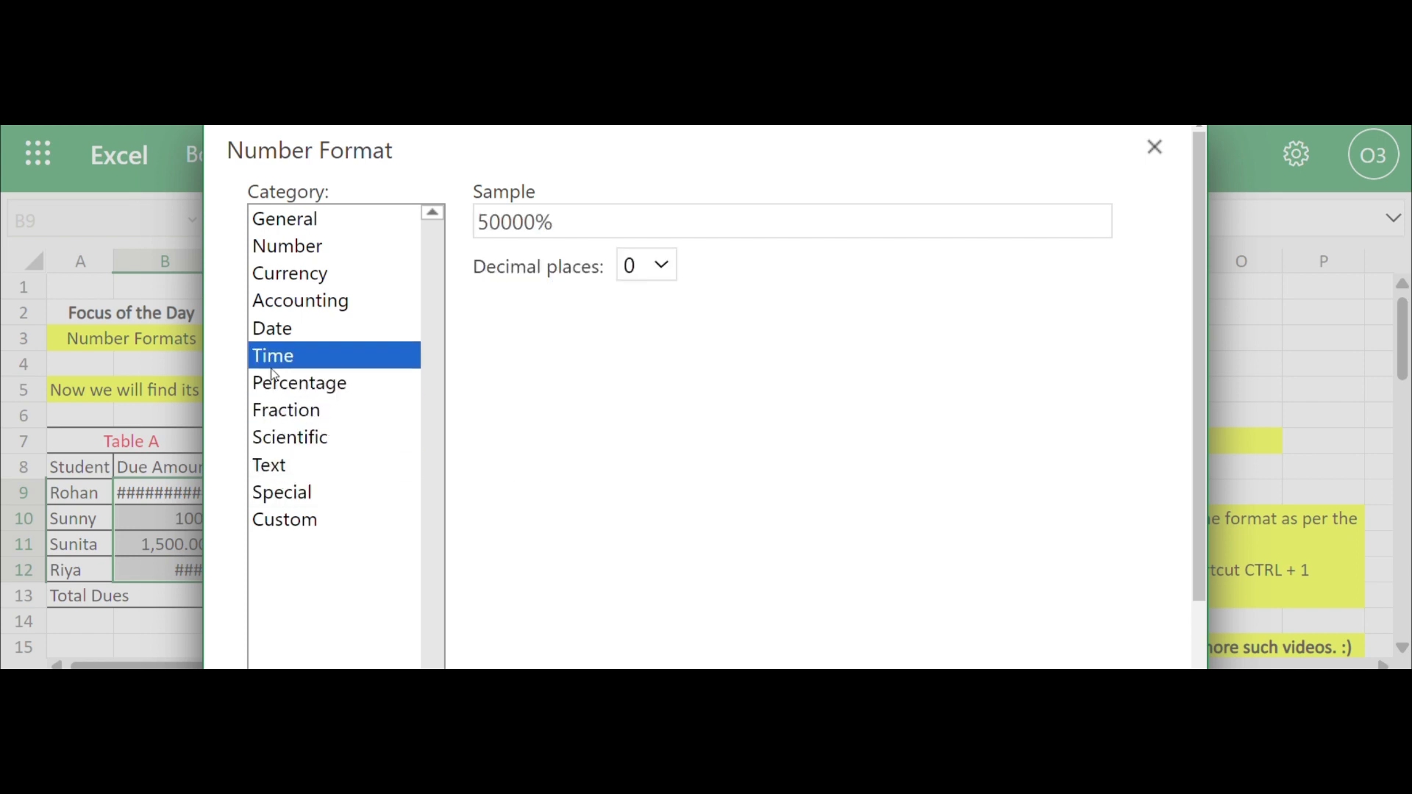
left_click(274, 336)
left_click(276, 312)
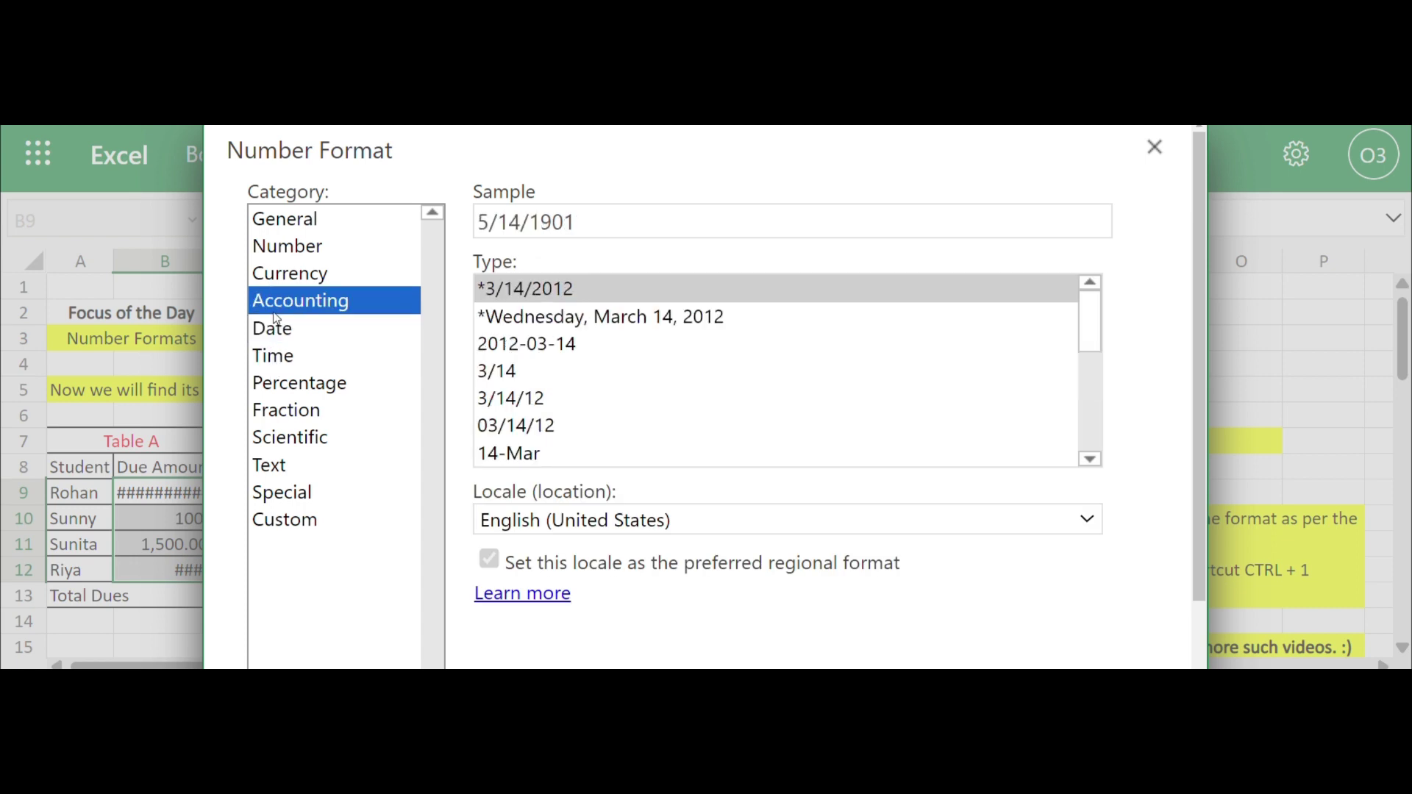
left_click(278, 281)
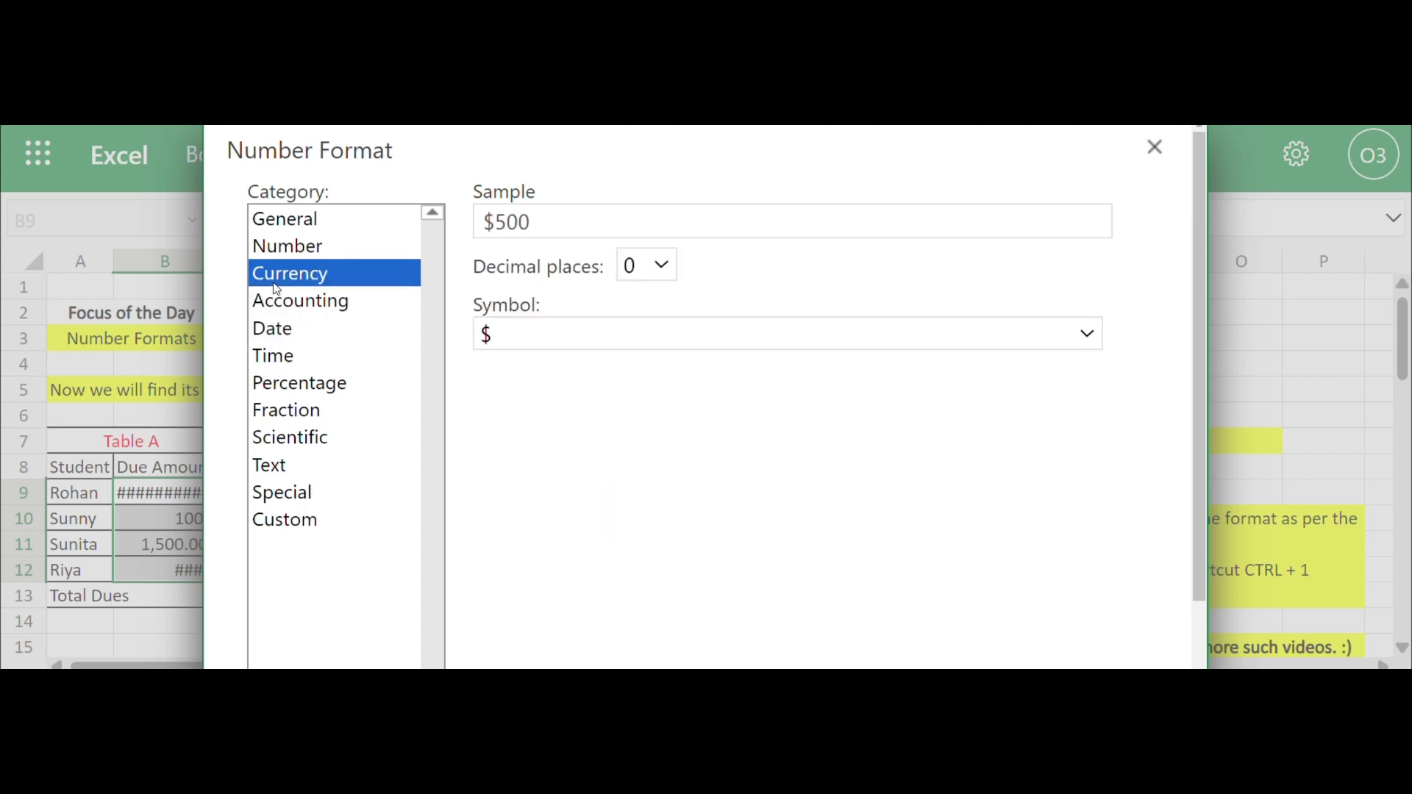
left_click(278, 246)
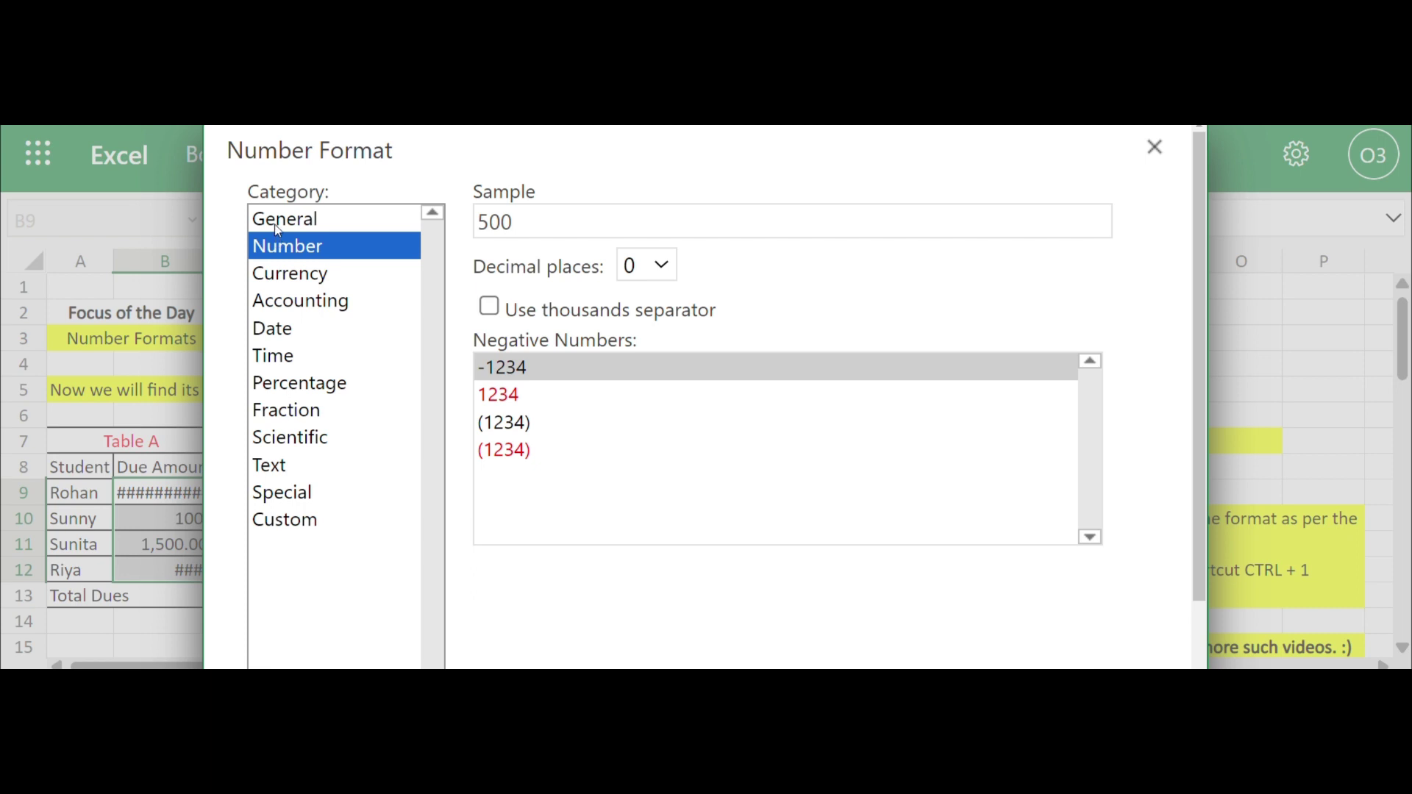
left_click(276, 224)
Apply the Number format with the thousands separator to the due amounts in B9:B12, and check cell B12
left_click(273, 250)
left_click(489, 307)
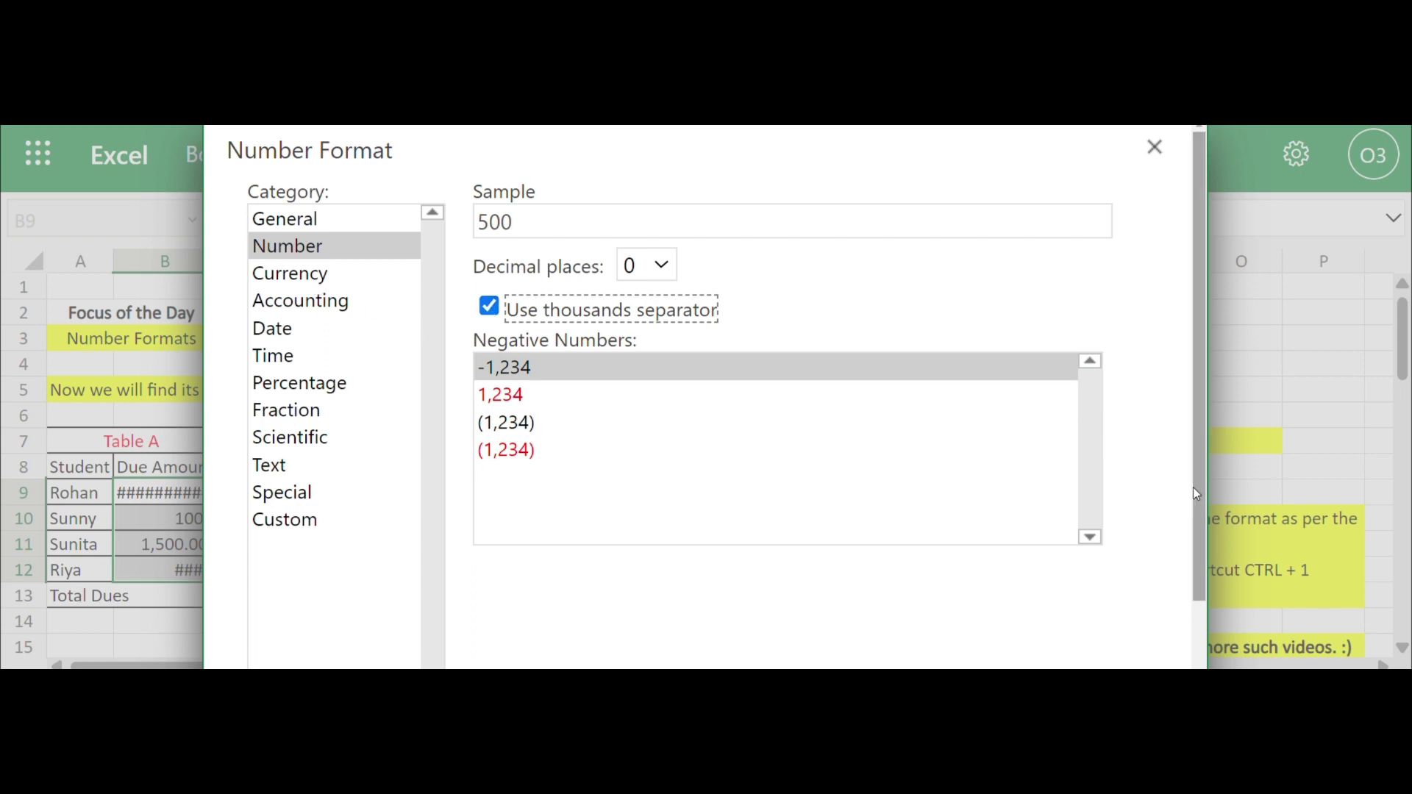
left_click_drag(1193, 486, 1198, 637)
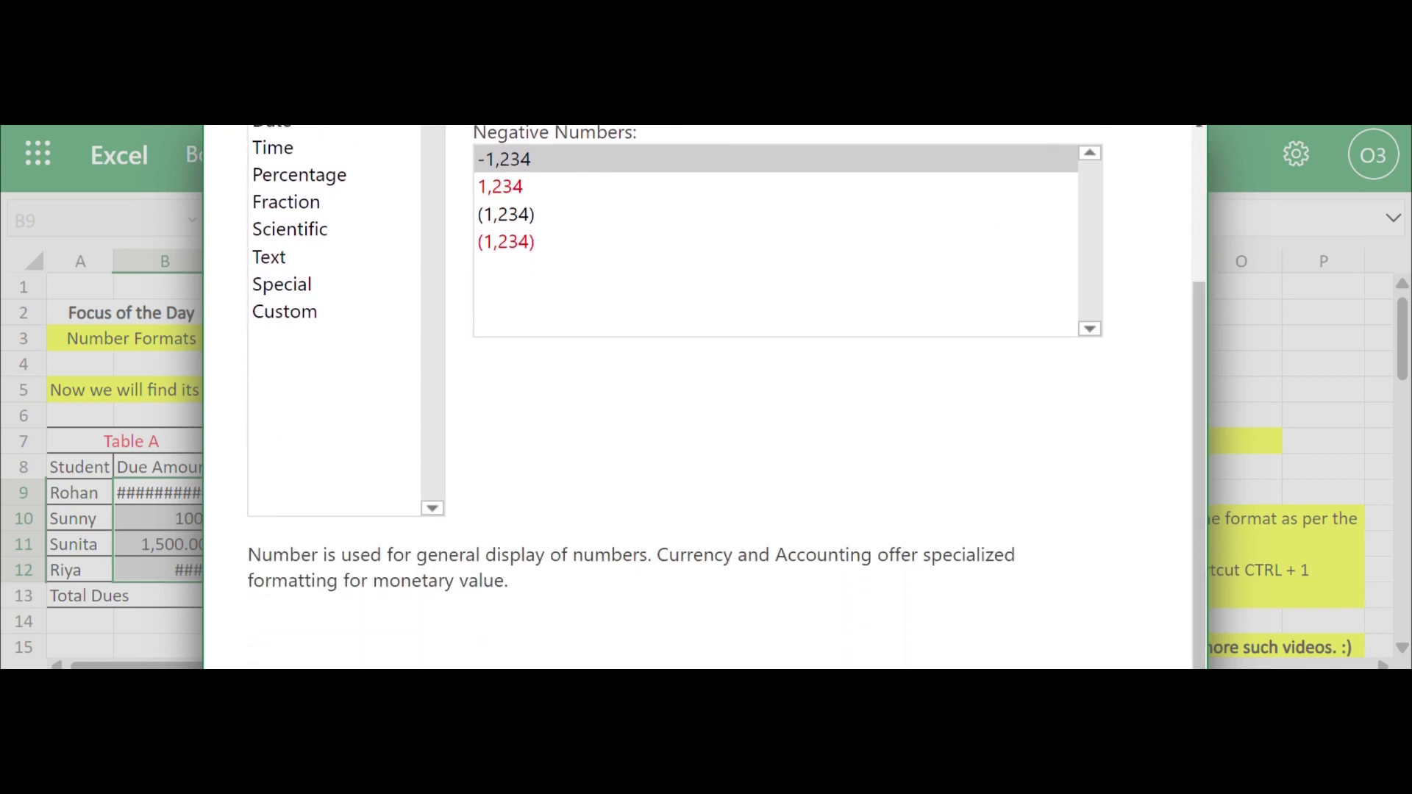
key("Return")
left_click(196, 572)
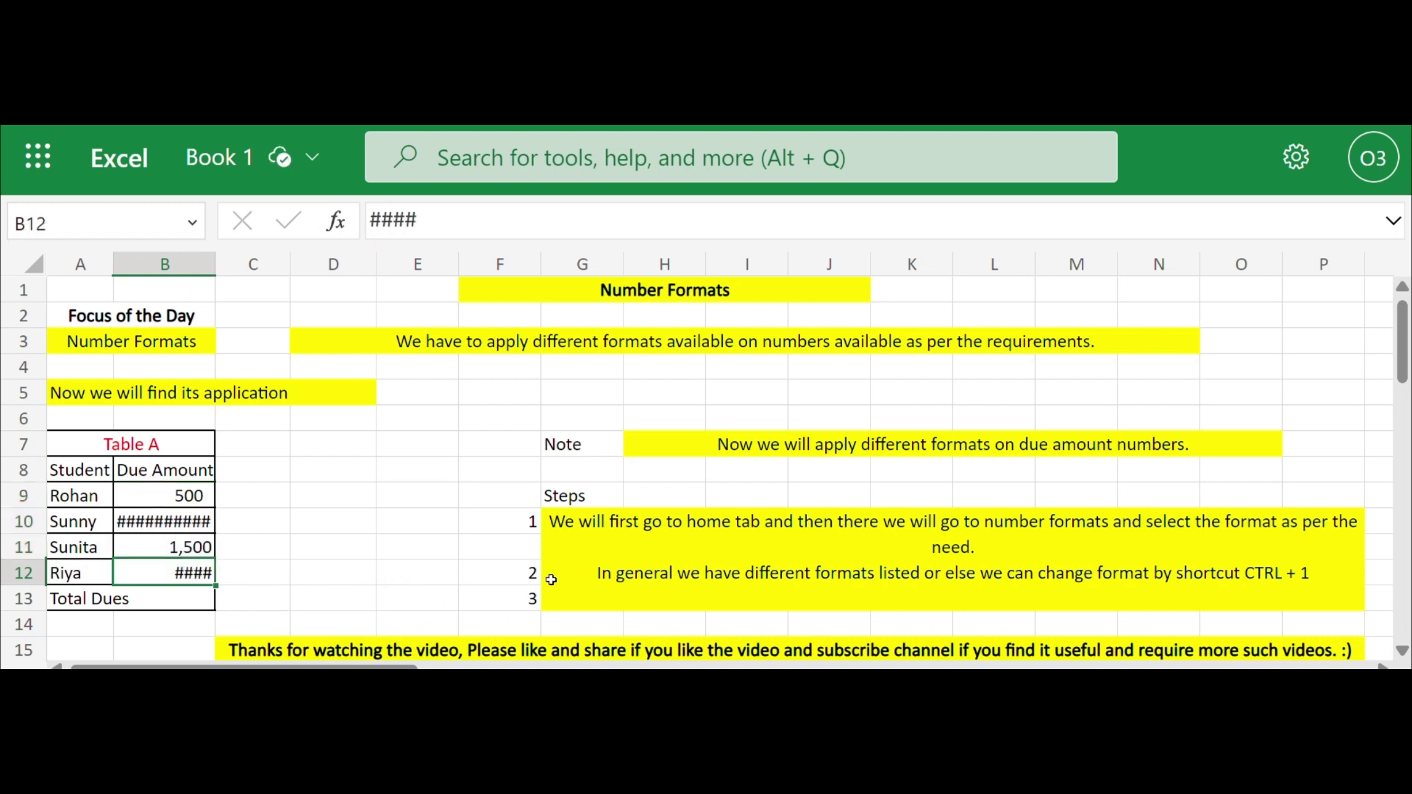
Write step 3 in G13 as "In CTRL + 1 we have lots of different formats and we can pick as per the requirements."
left_click(783, 601)
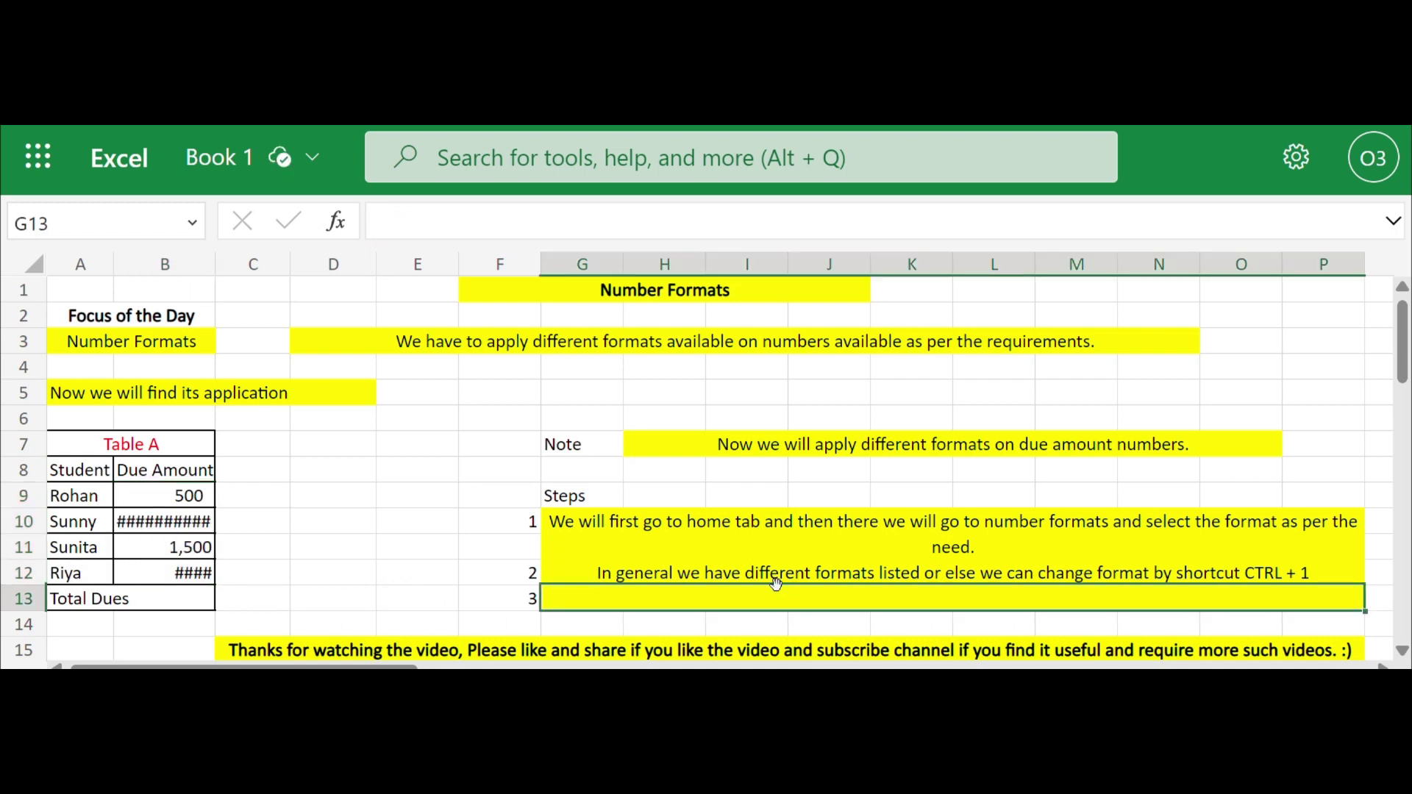
type("i")
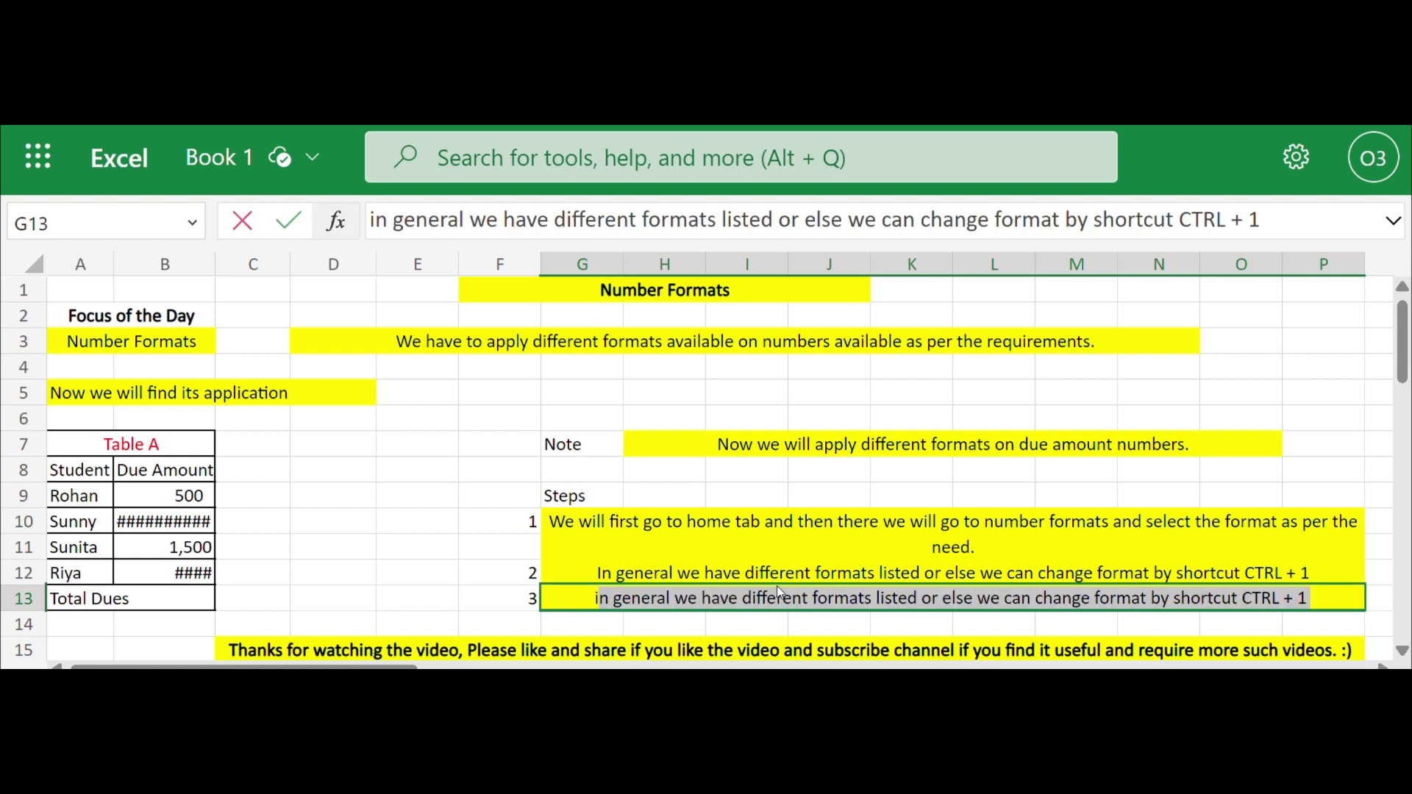
key("BackSpace")
key("BackSpace")
type("In ")
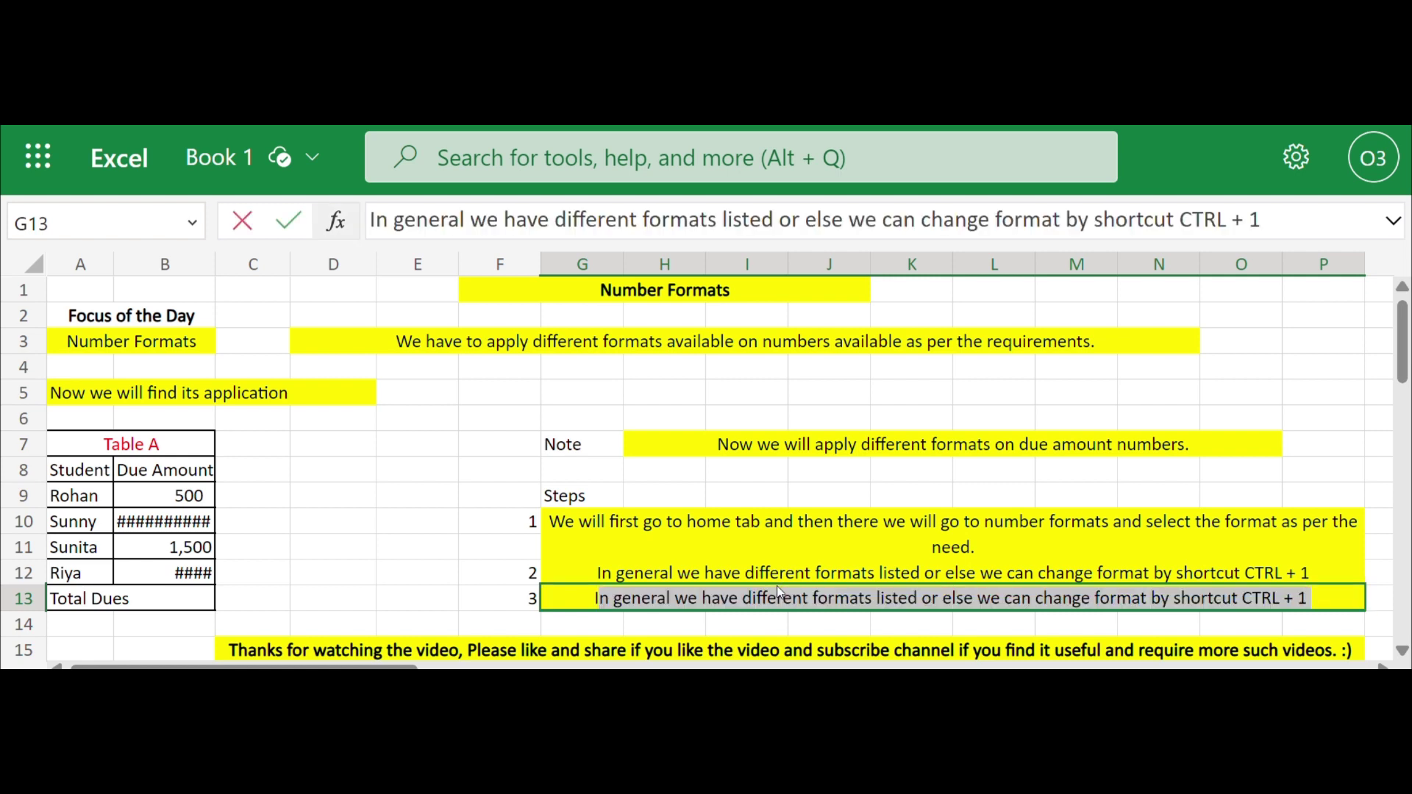
type("CTR")
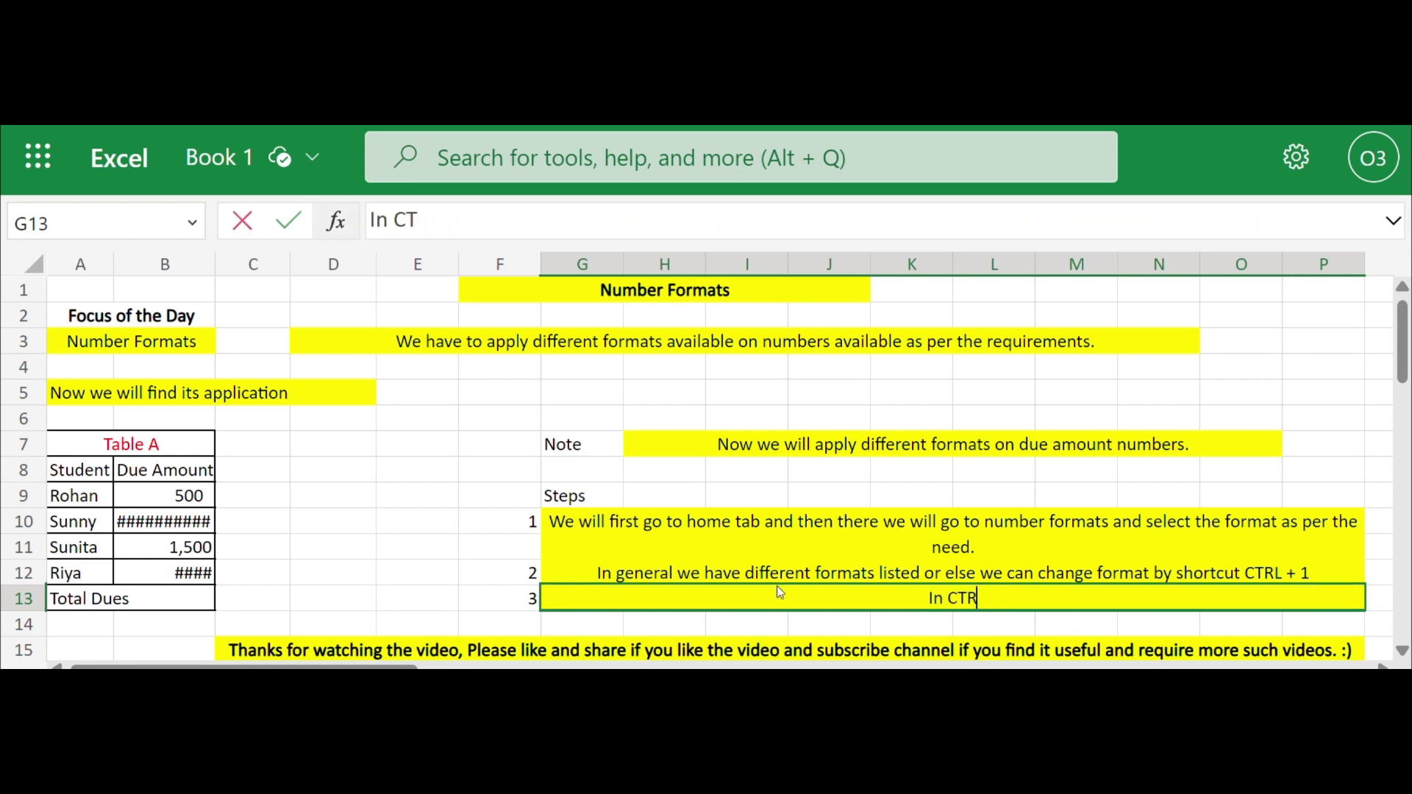
type("L + A")
key("BackSpace")
type("1")
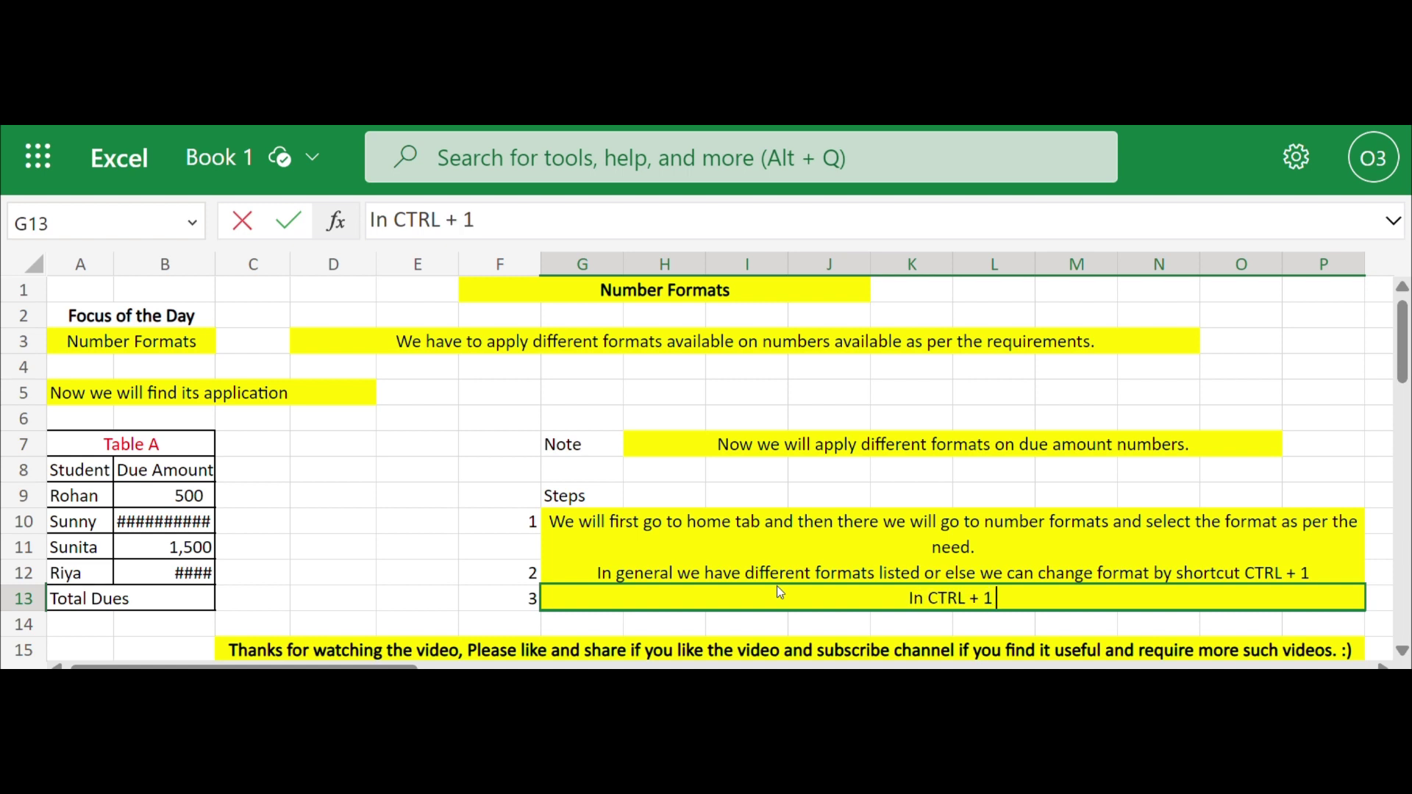
type(" we hav")
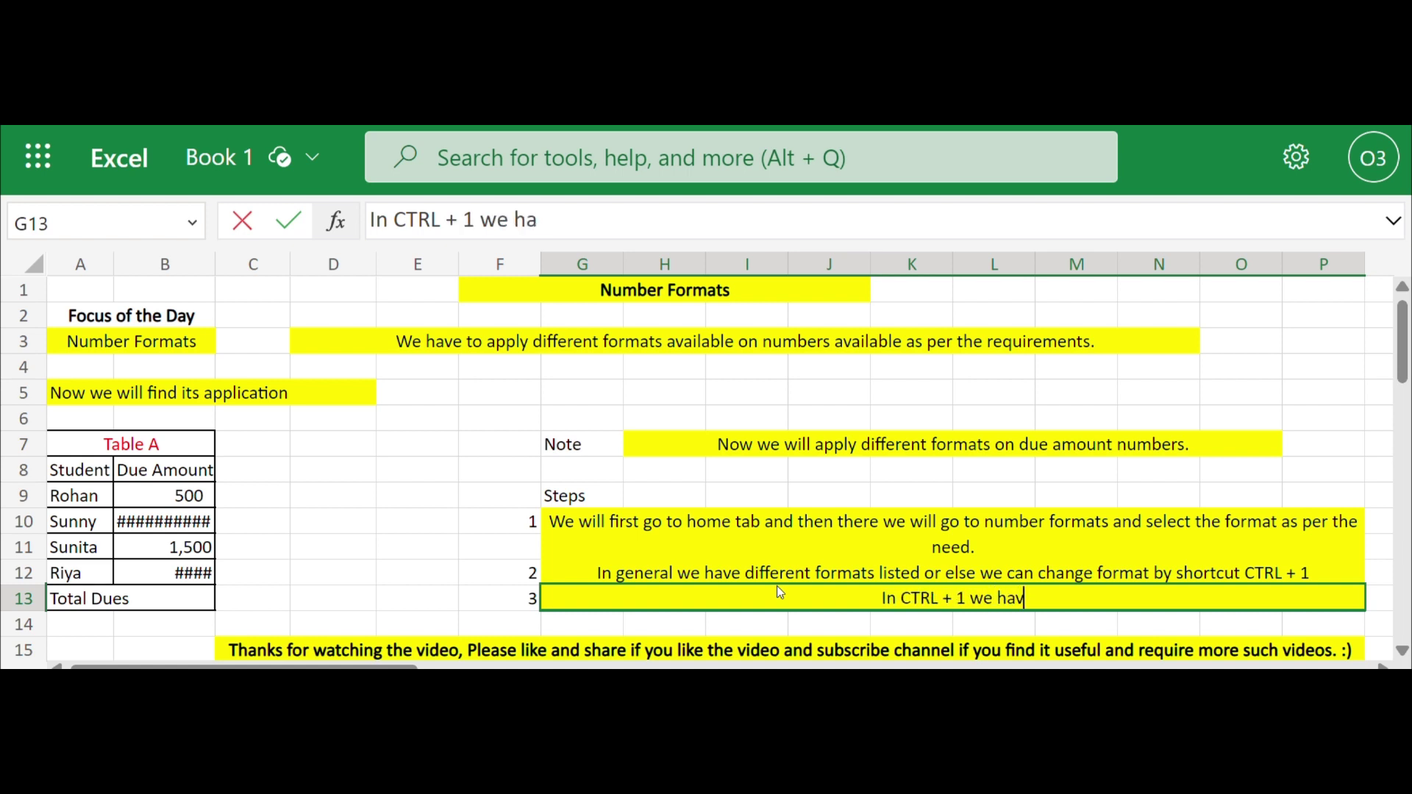
type("e lots of ")
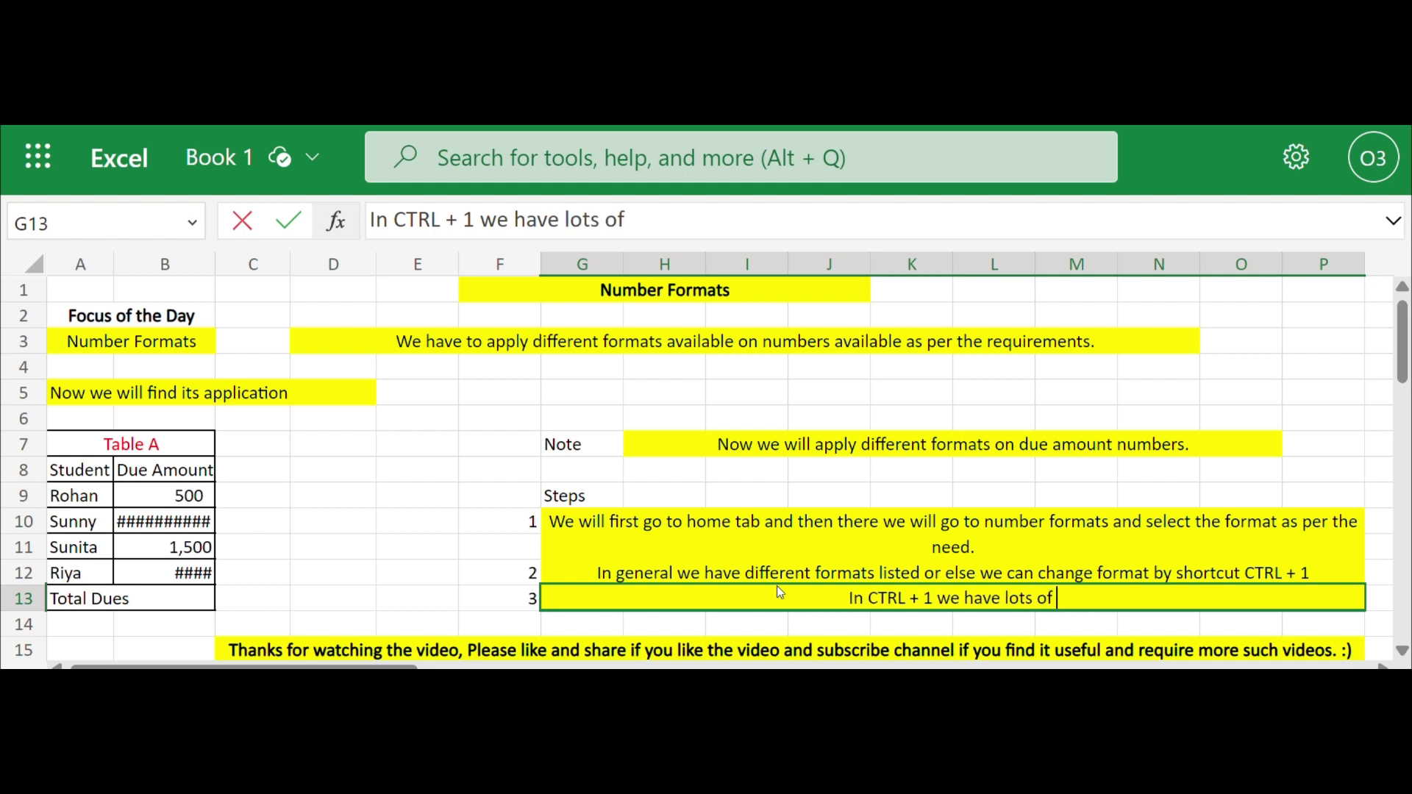
type("different forma")
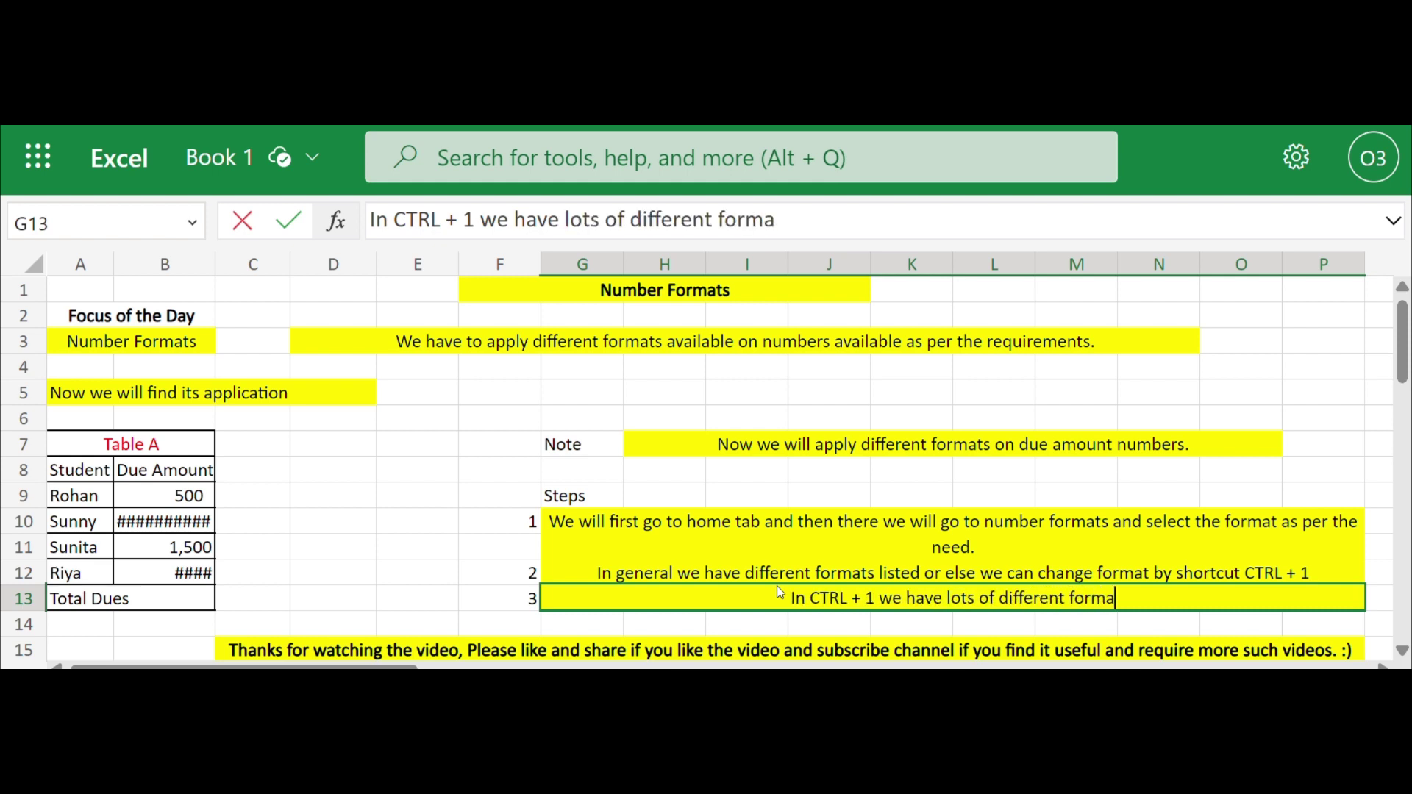
type("ts and we")
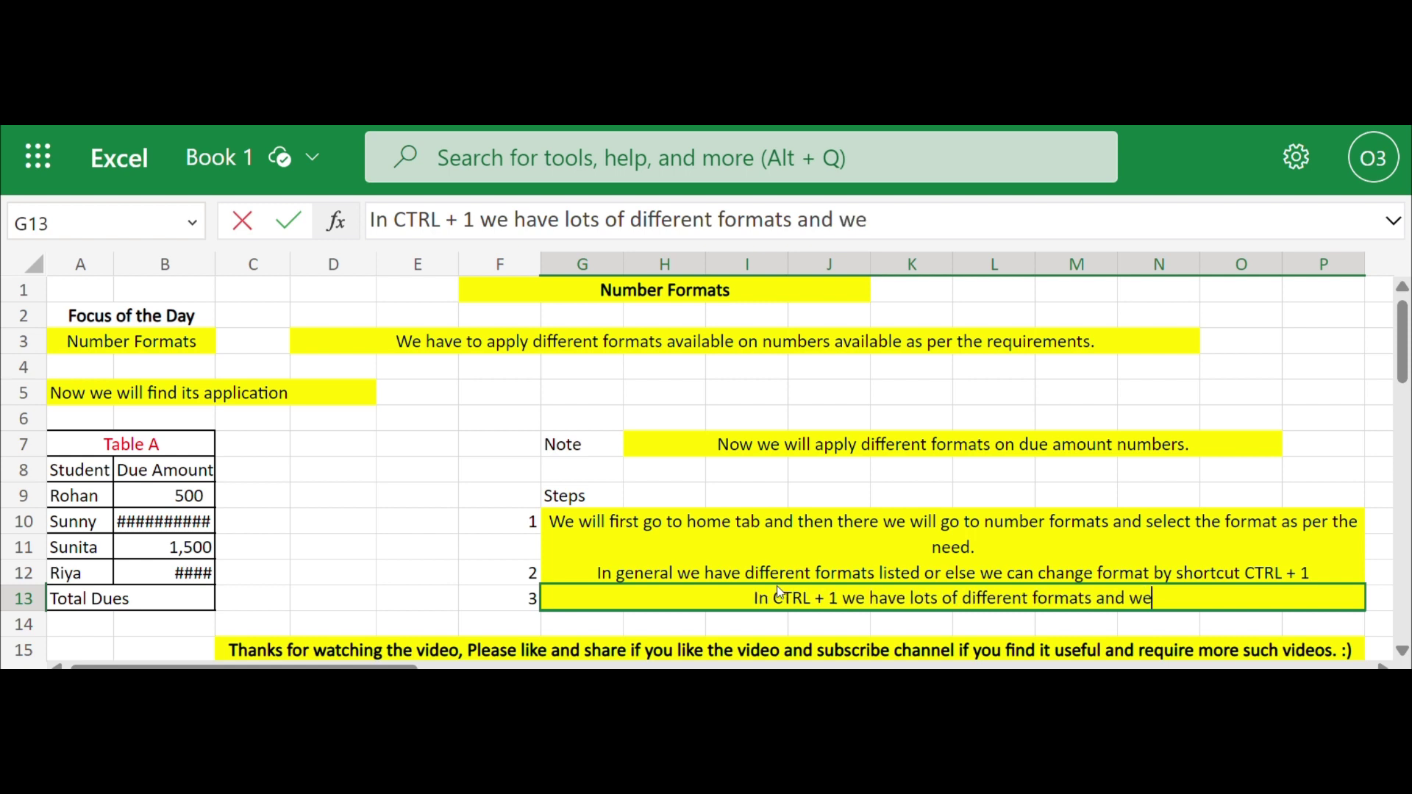
type(" can pick ")
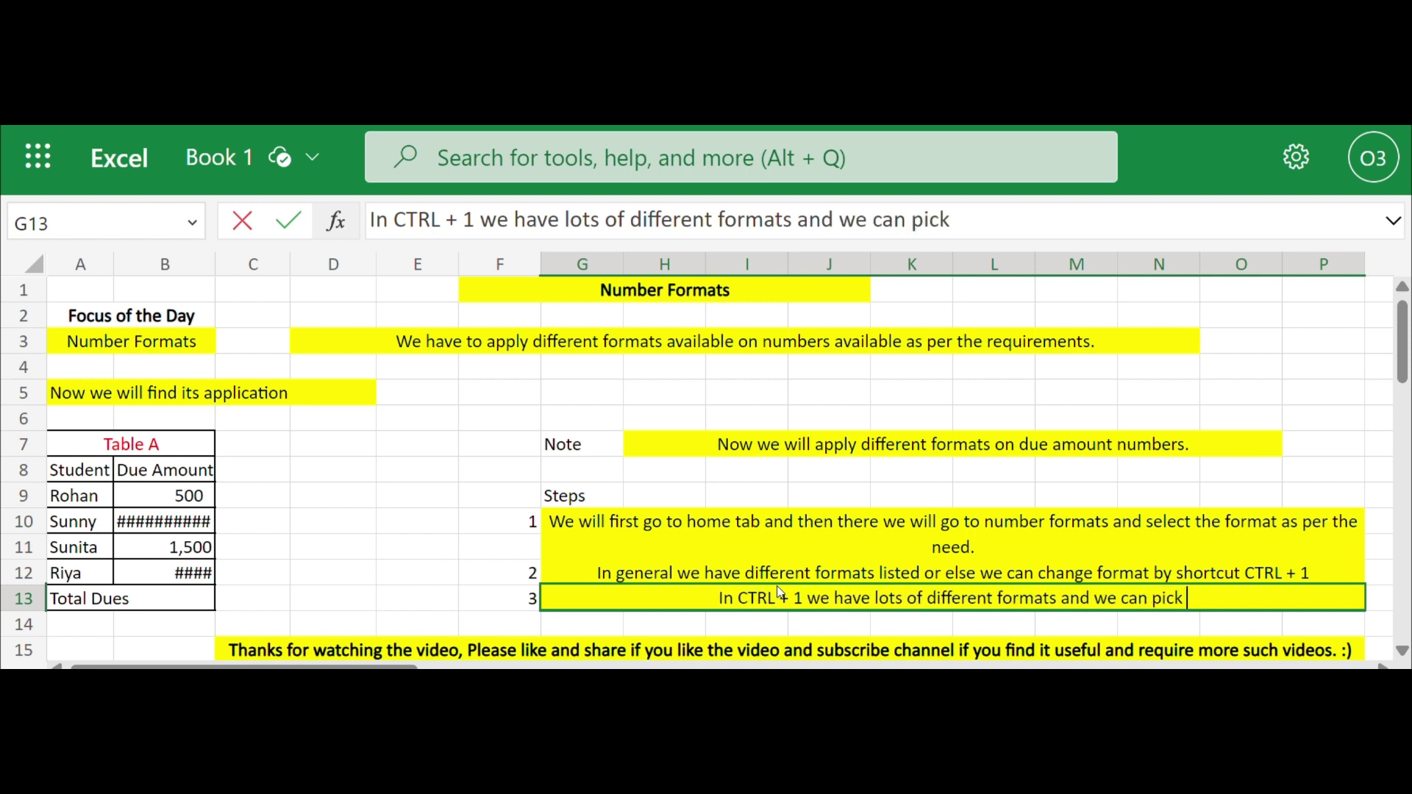
type("as per the req")
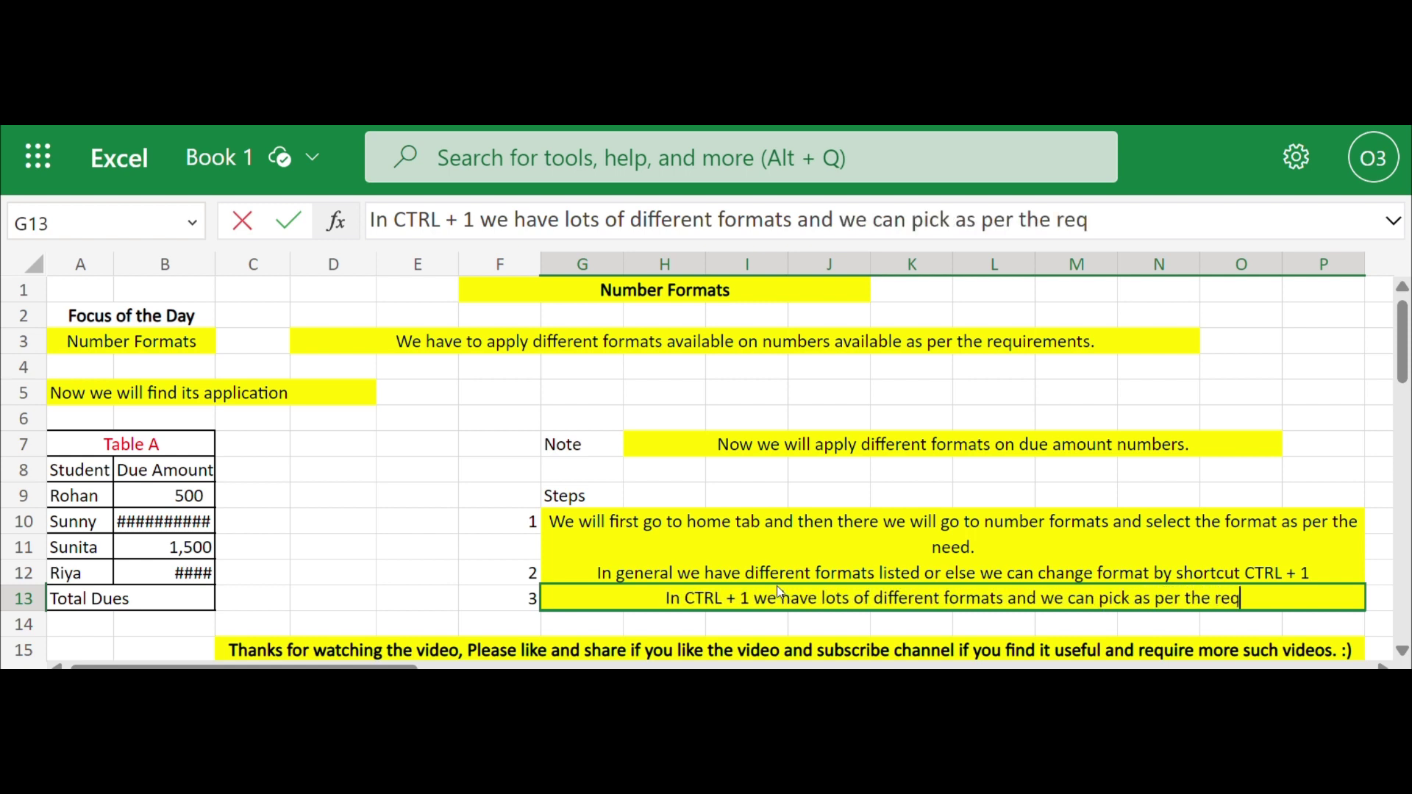
type("uirements.")
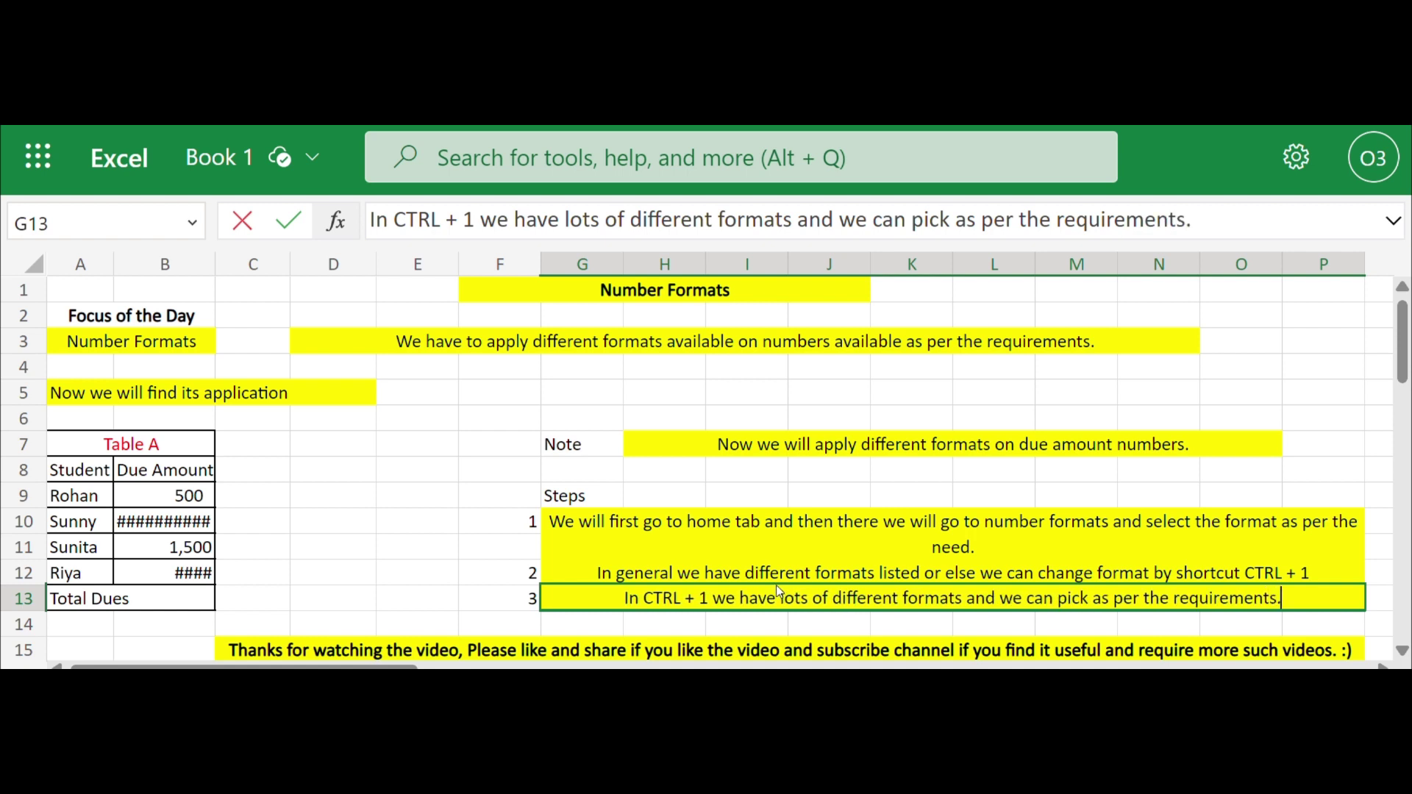
left_click(194, 561)
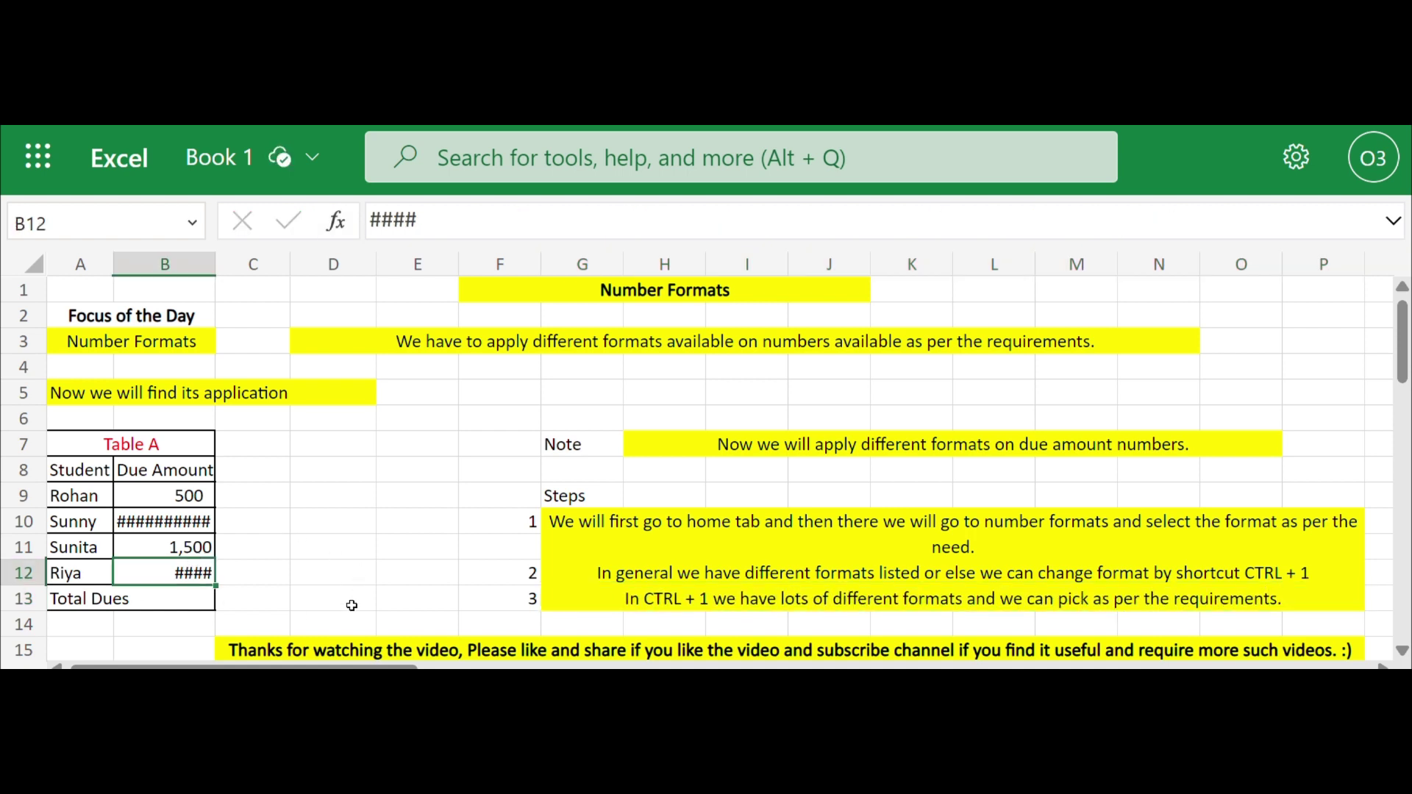
left_click(334, 650)
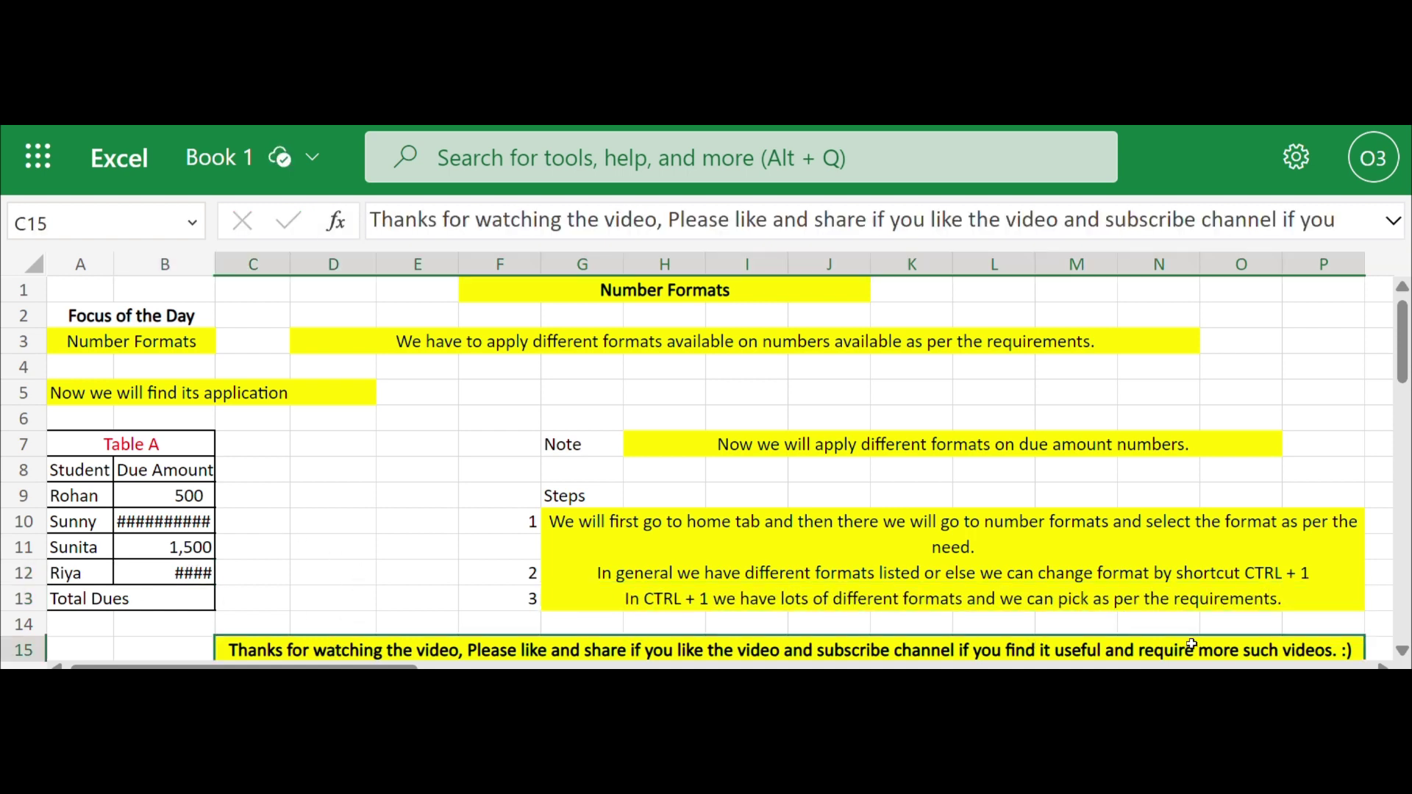